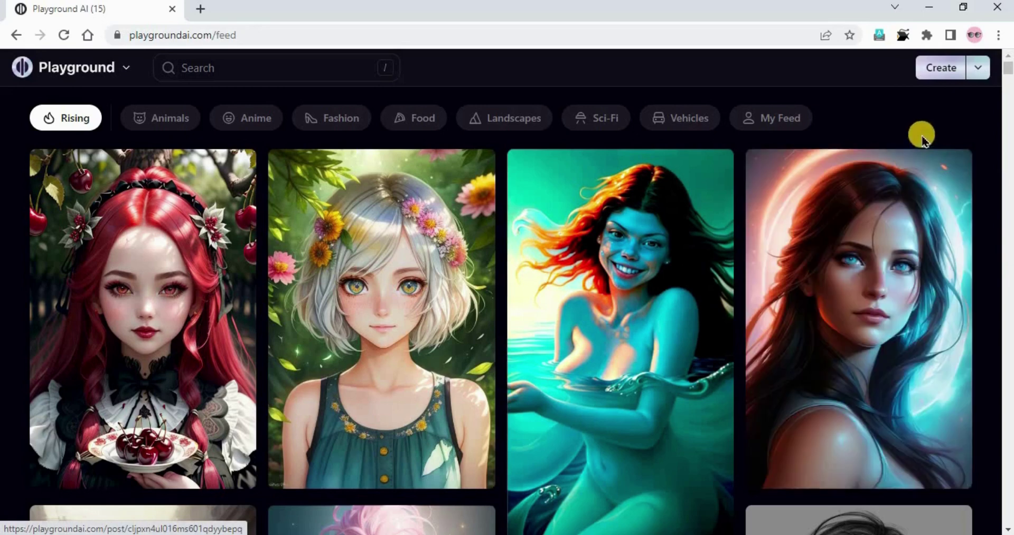
Step: Start creating a new image on a board from the community feed
click(974, 74)
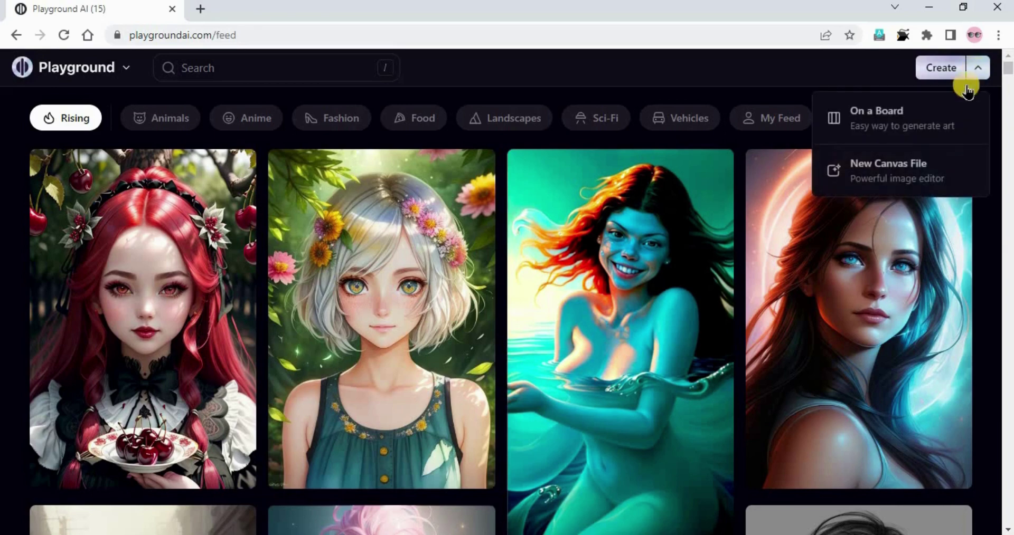
click(890, 132)
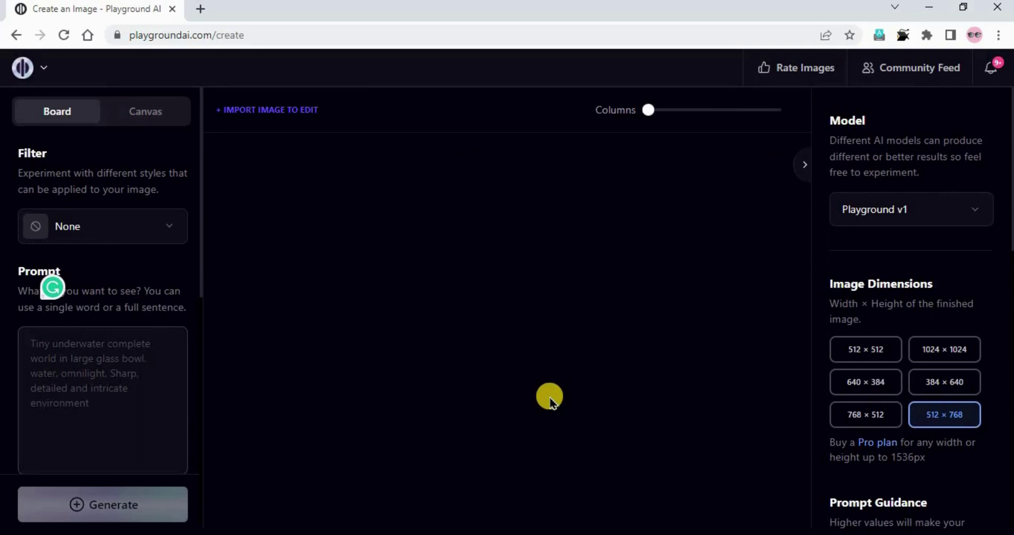
Step: Apply the Delicate detail filter and enter the prompt "Portrait of woman, analog style, close up, painted background, soft lighting"
click(98, 229)
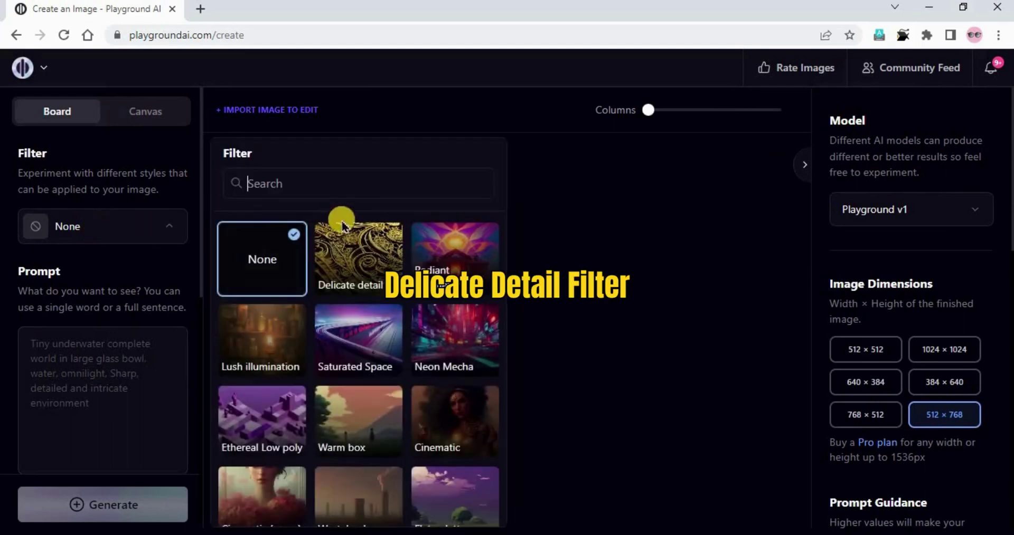
click(352, 254)
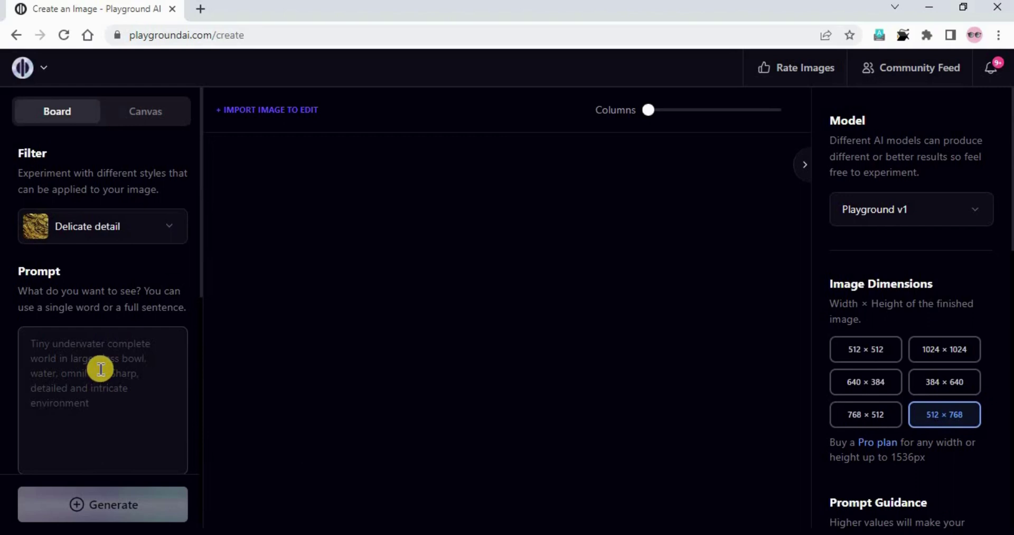
text(Portrait of woman, analog style, close up, painted background, soft lighting)
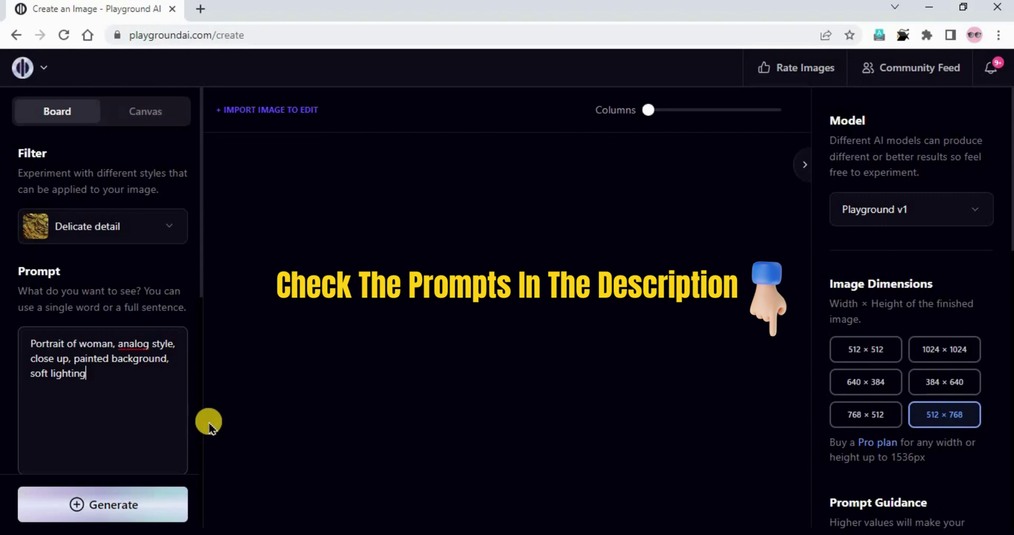
Step: Enable Exclude From Image and paste the negative prompt that runs from "missing arms, missing legs" to "malformed limbs"
scroll(102, 316, down, 4)
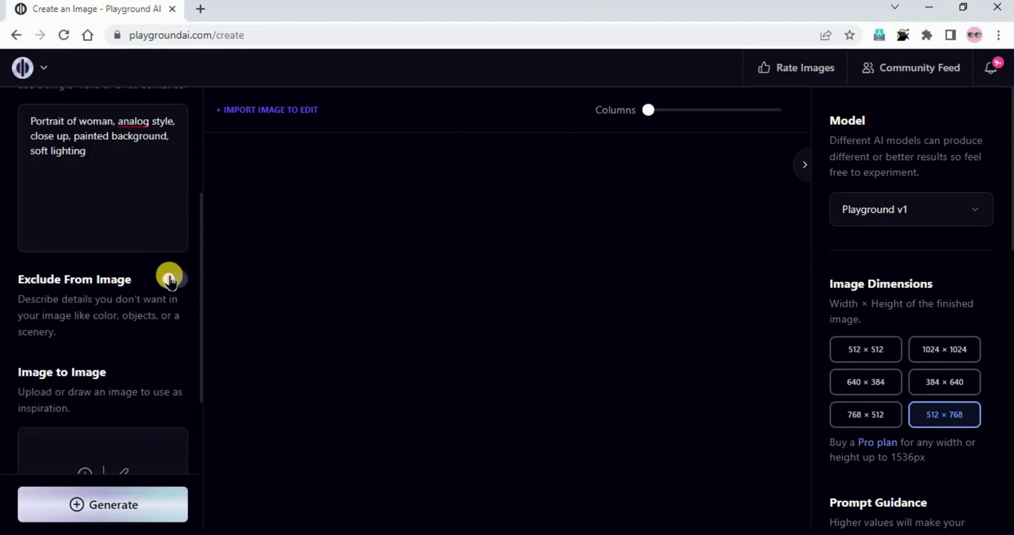
click(169, 280)
click(61, 370)
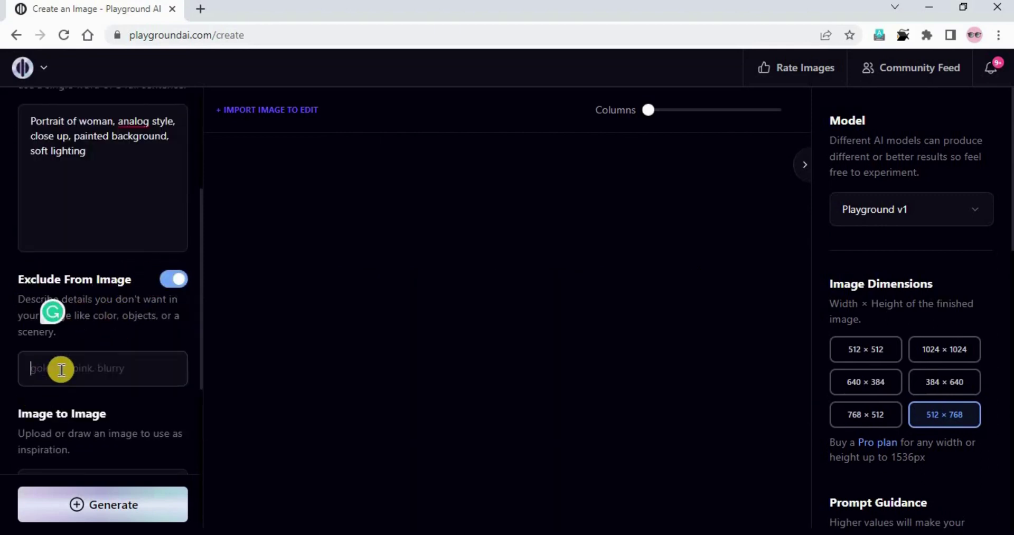
key(ctrl+v)
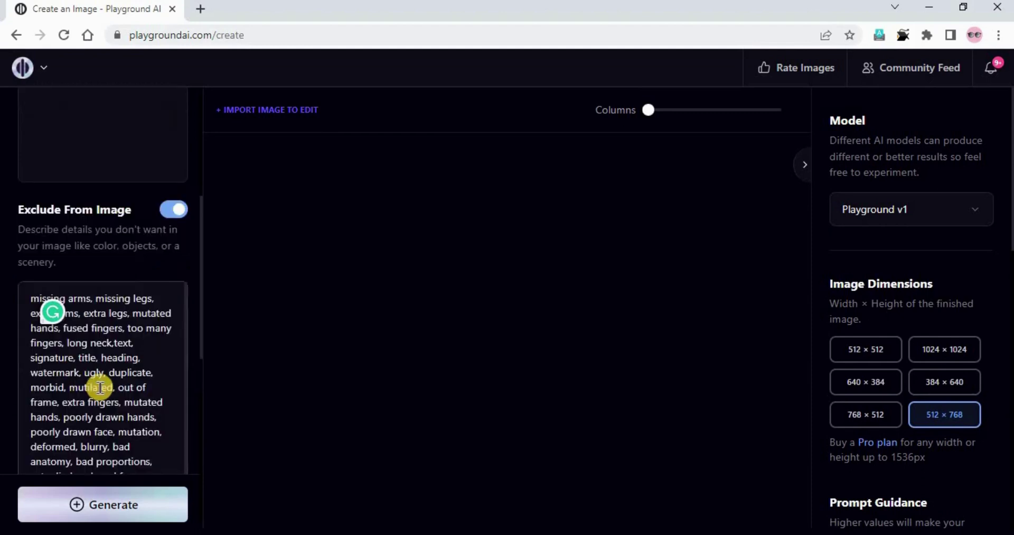
drag(53, 248, 544, 220)
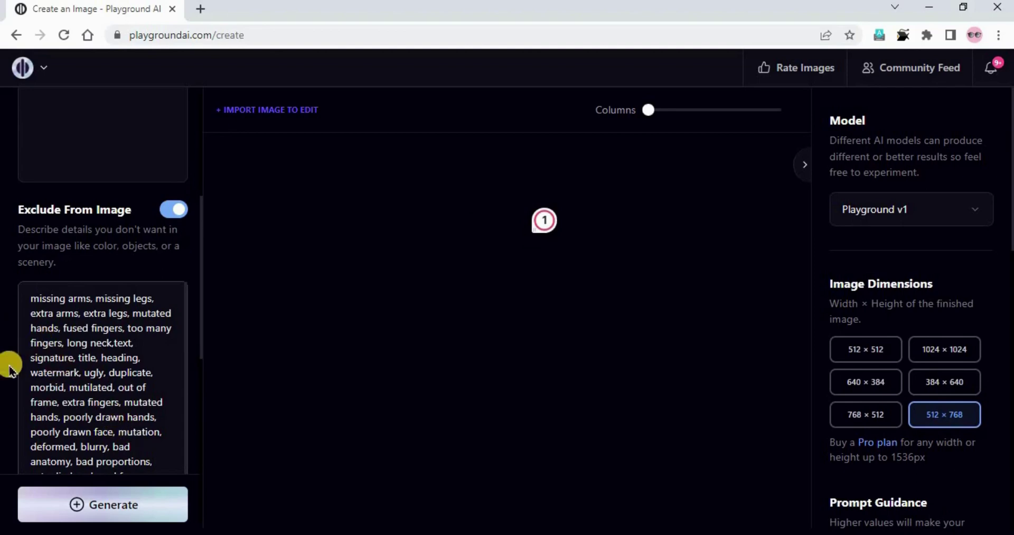
key(ctrl+a)
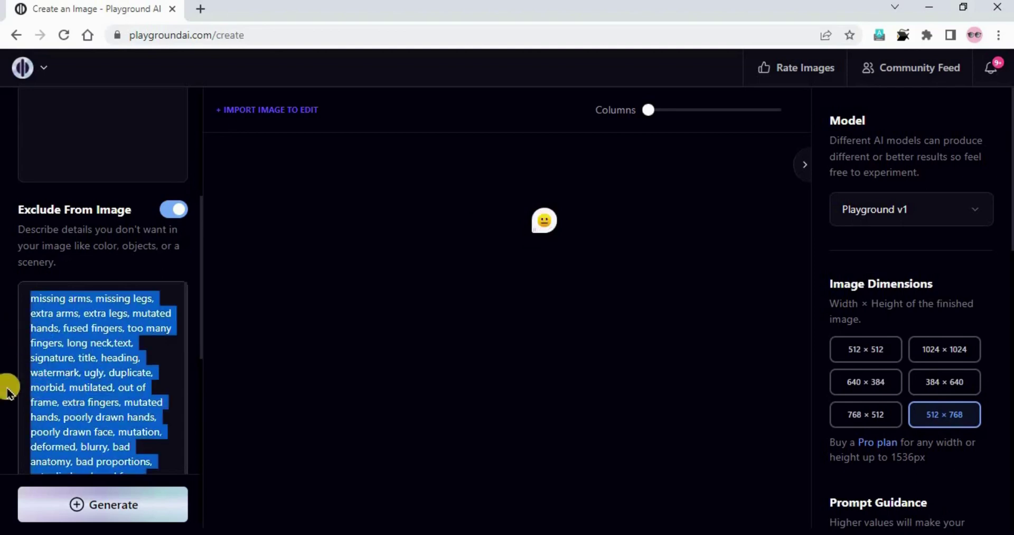
click(54, 392)
Step: Examine the remaining generation settings, including image dimensions, prompt guidance, quality, sampler, number of images and private session
scroll(54, 392, down, 4)
scroll(60, 398, down, 3)
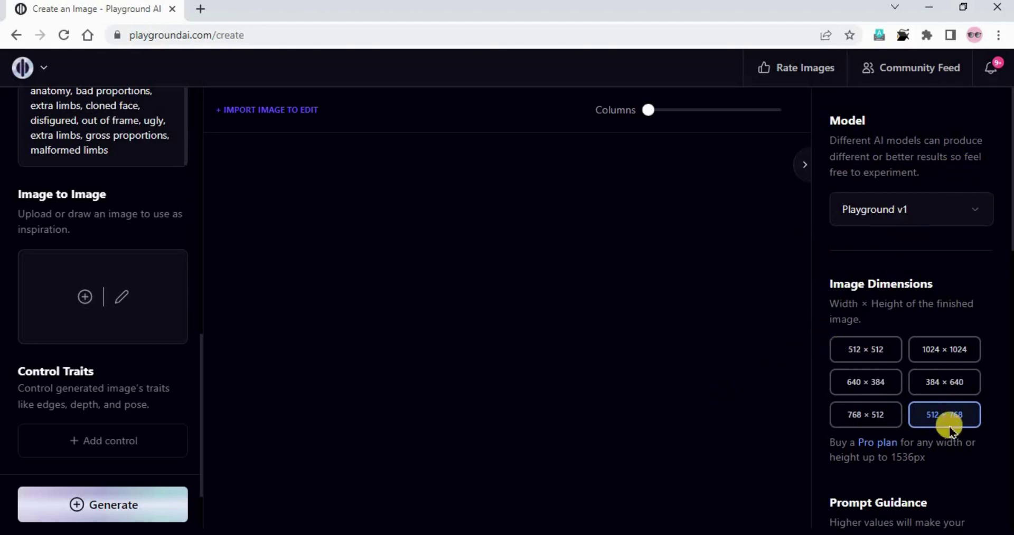
scroll(955, 428, down, 3)
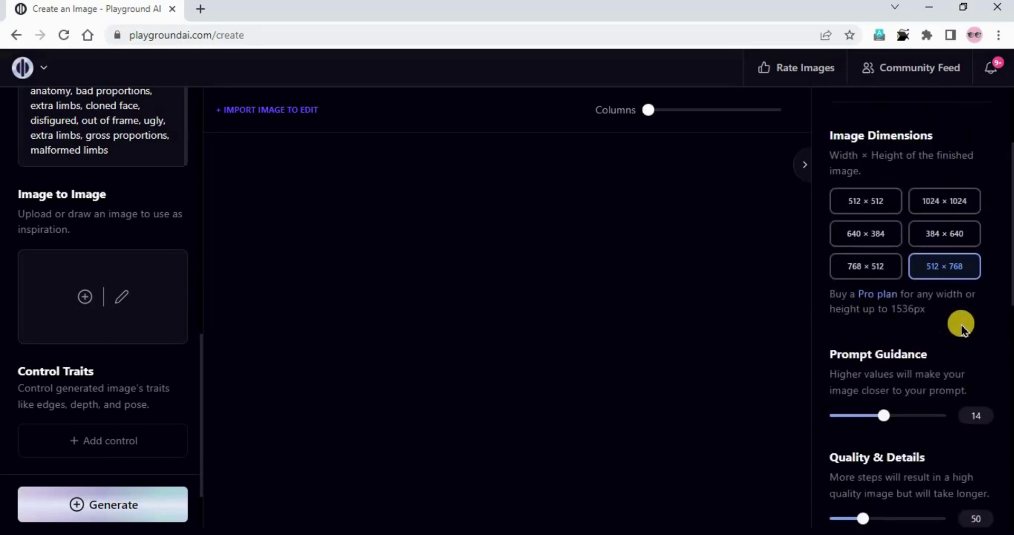
scroll(914, 380, down, 1)
scroll(912, 378, down, 1)
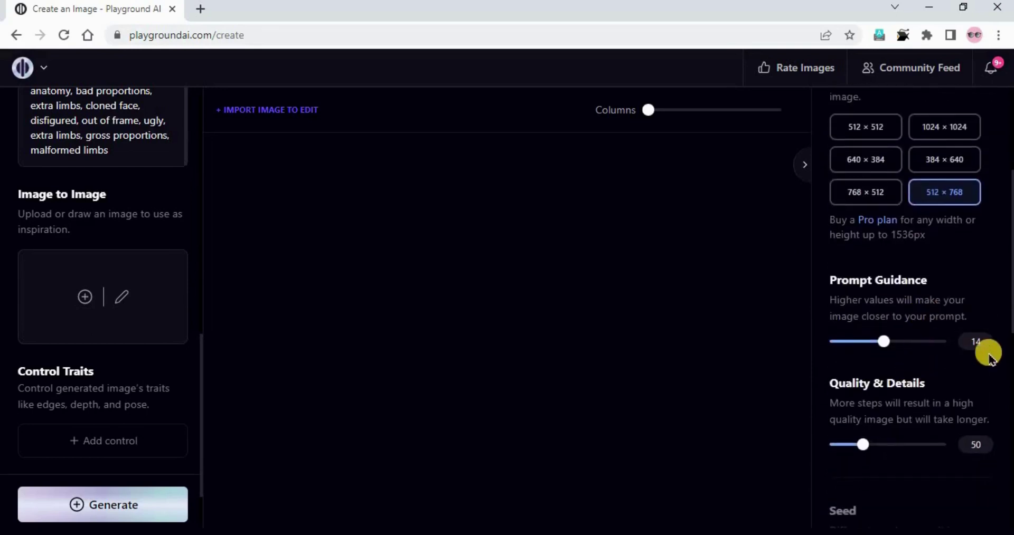
click(987, 344)
scroll(951, 381, down, 3)
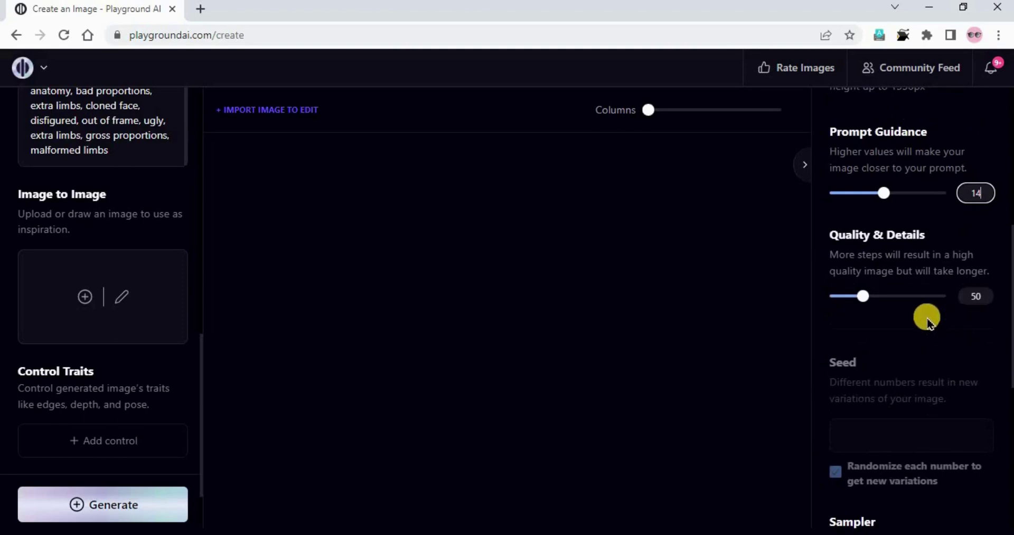
scroll(925, 407, down, 4)
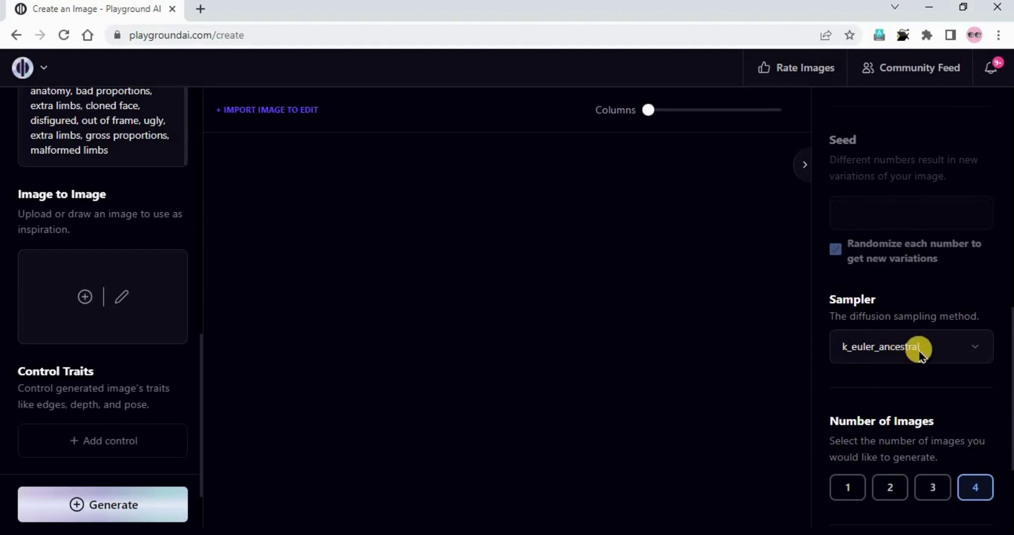
scroll(845, 412, down, 2)
scroll(840, 396, down, 1)
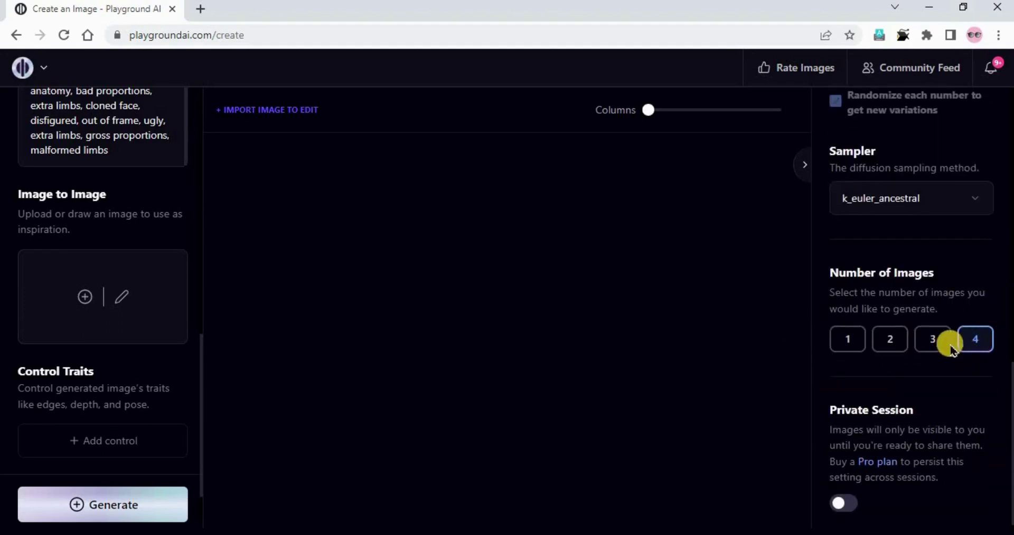
scroll(838, 476, down, 1)
click(834, 499)
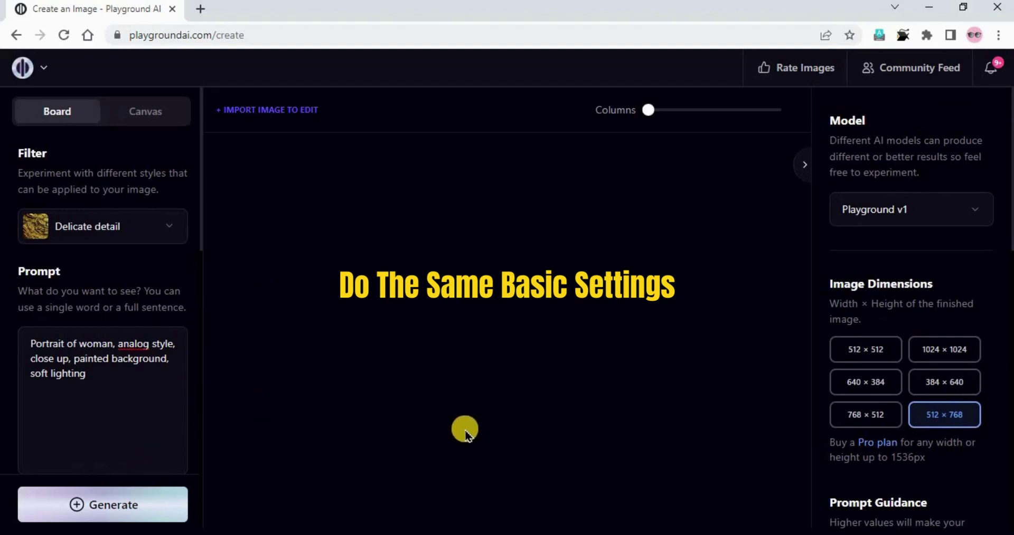
Step: Generate four portrait images from the current prompt and settings
click(95, 521)
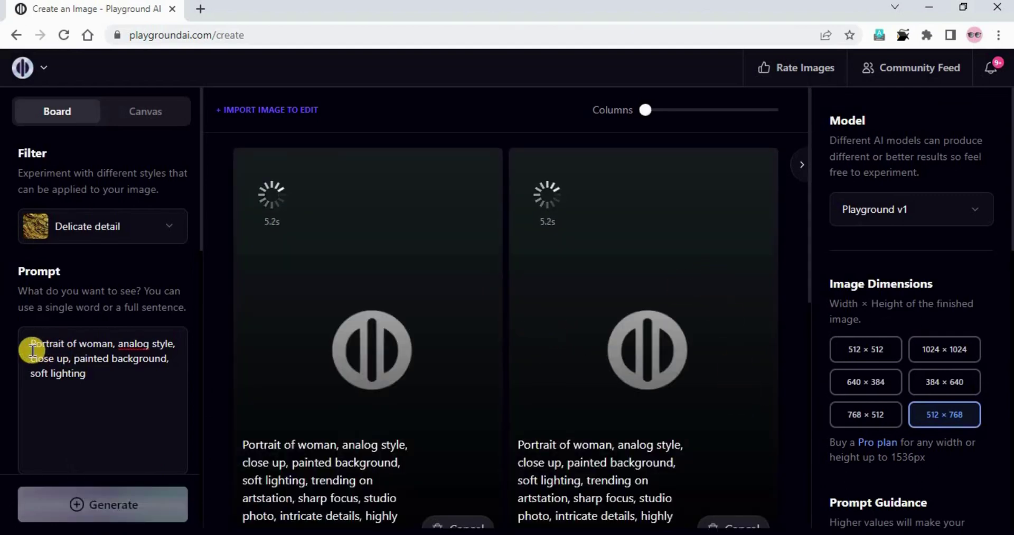
drag(43, 344, 122, 375)
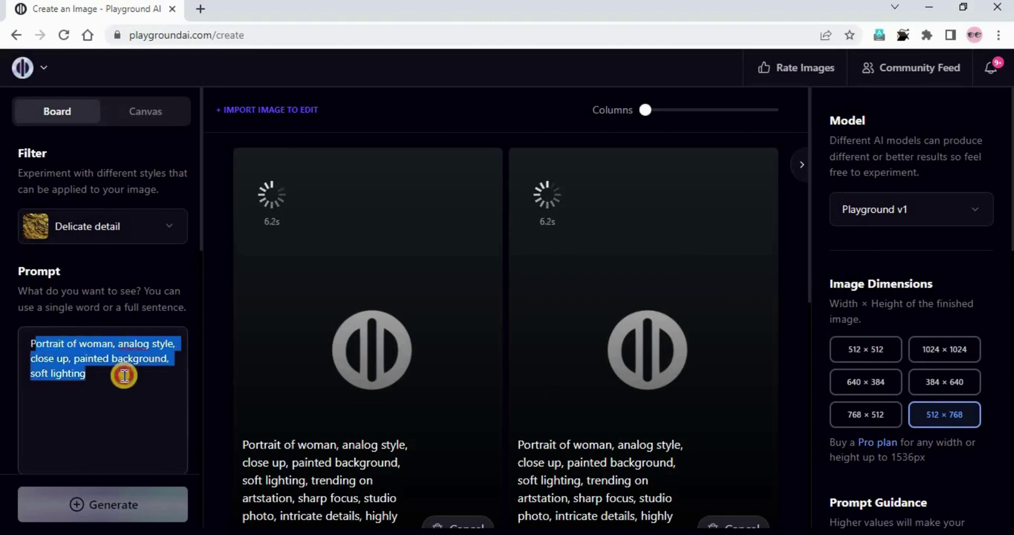
click(33, 352)
triple_click(92, 372)
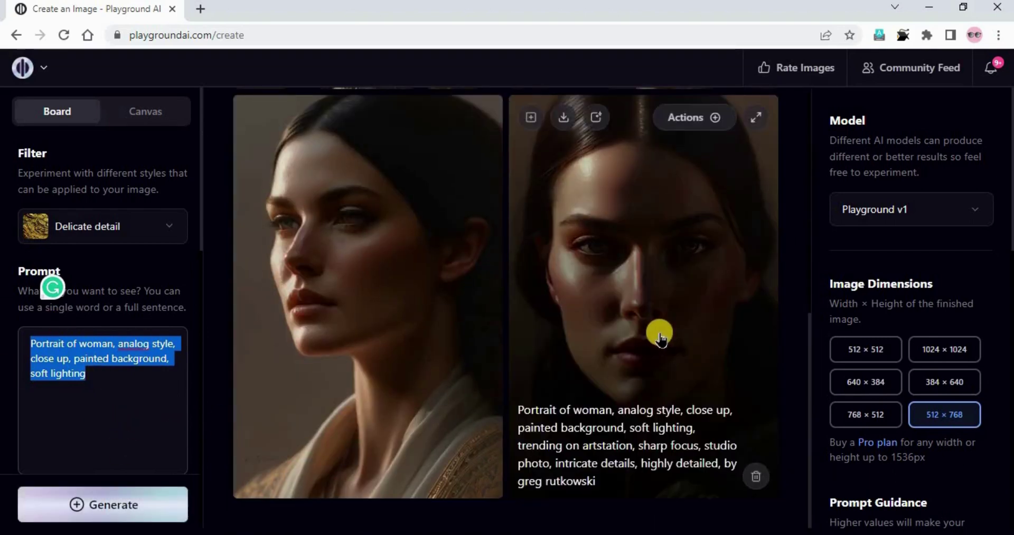
Step: Examine the four generated portraits and compare the women's facial expressions with the prompt
scroll(660, 364, down, 1)
scroll(533, 367, up, 1)
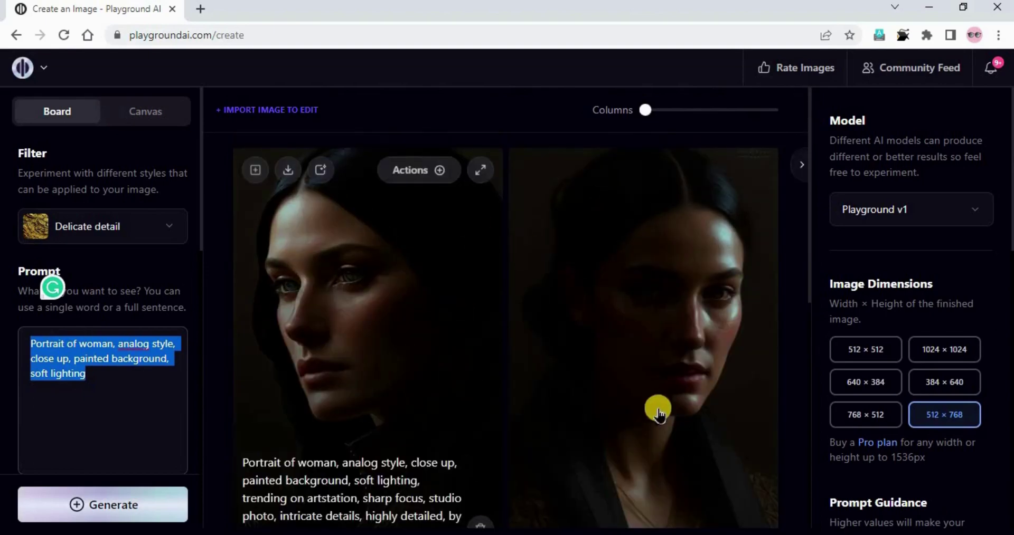
scroll(663, 427, down, 5)
scroll(473, 453, down, 3)
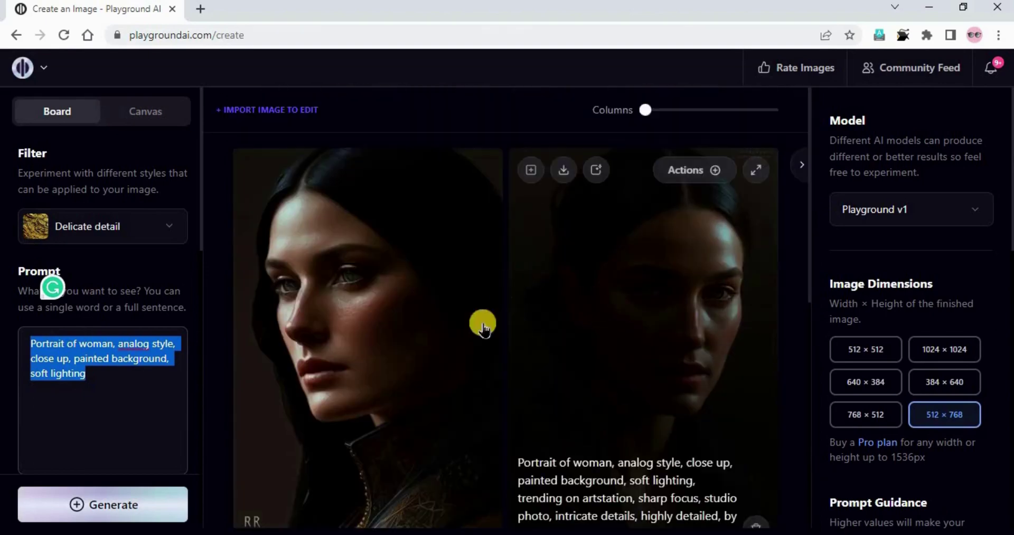
scroll(453, 475, up, 3)
scroll(523, 448, up, 5)
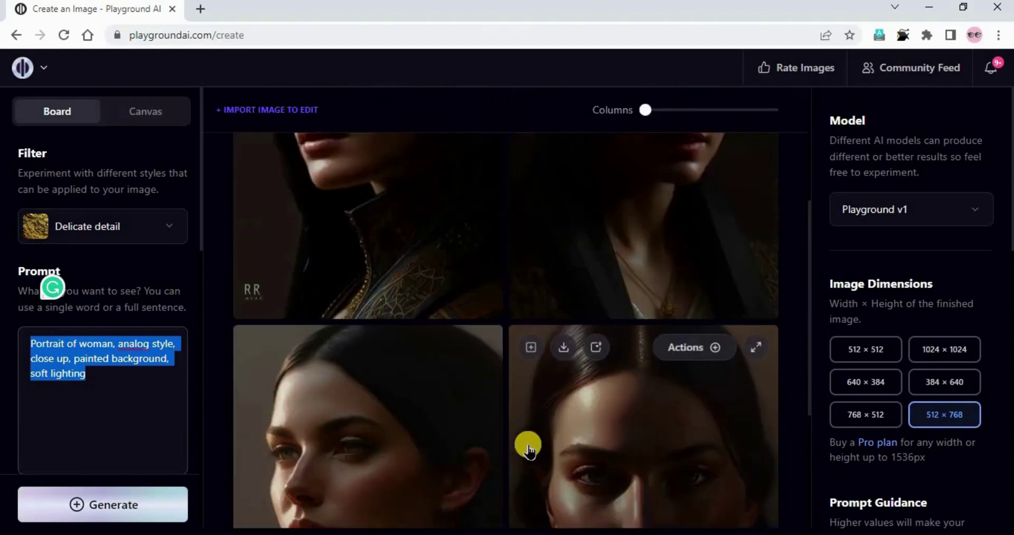
scroll(589, 422, down, 5)
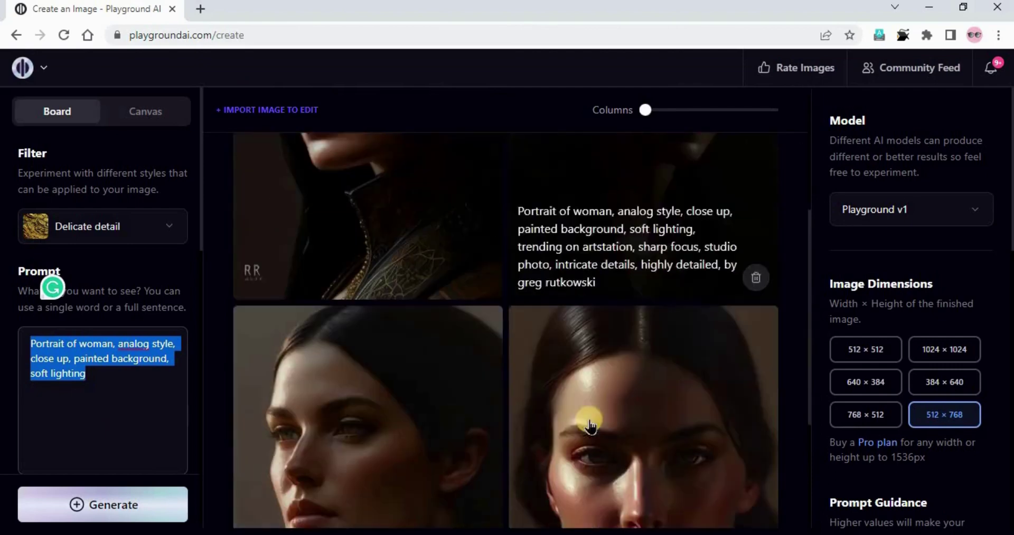
scroll(576, 423, down, 3)
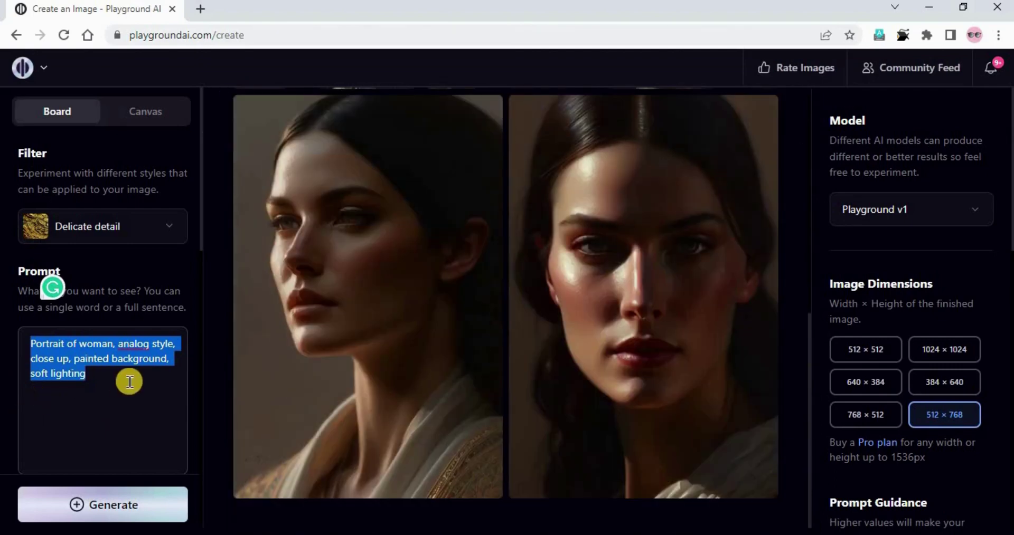
click(124, 383)
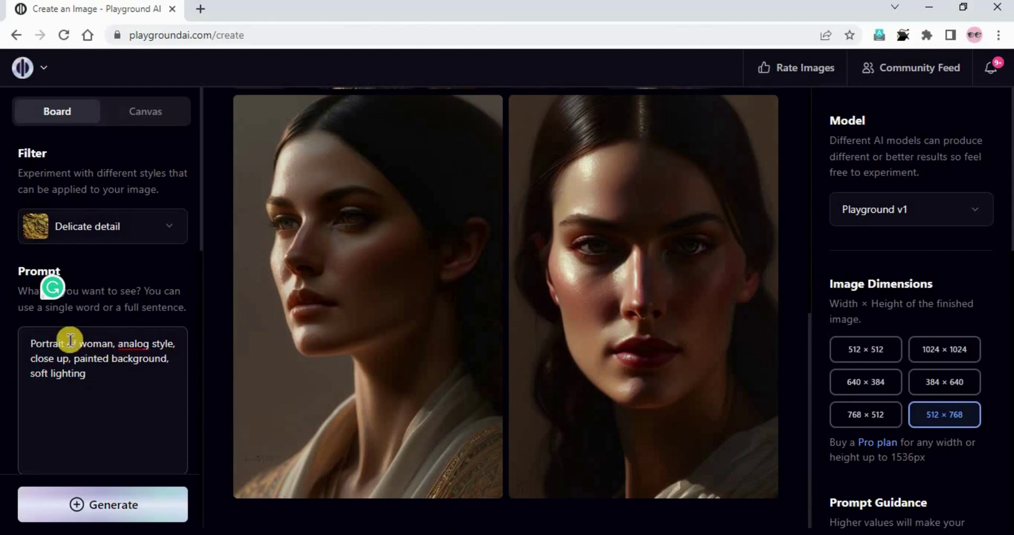
mouse_move(285, 434)
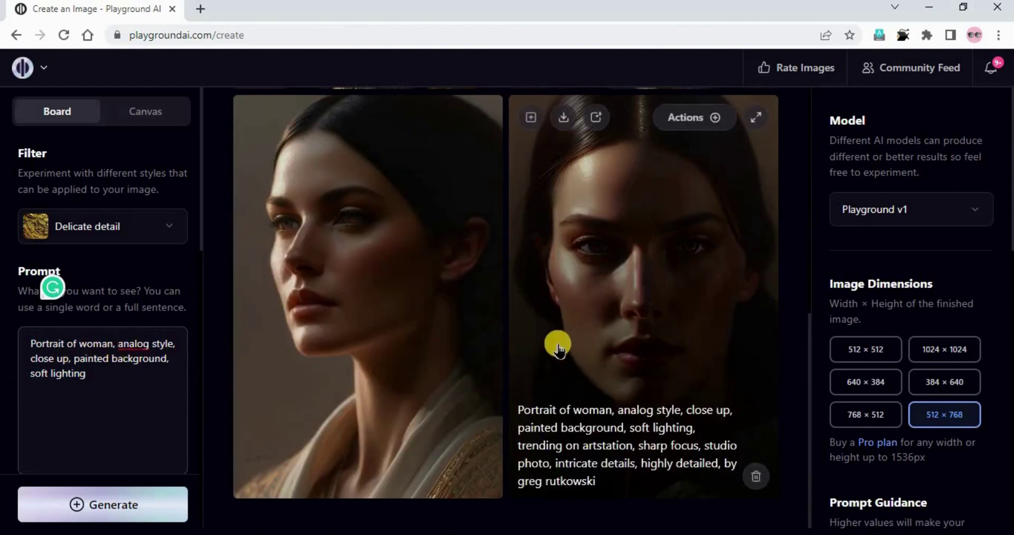
scroll(559, 346, up, 5)
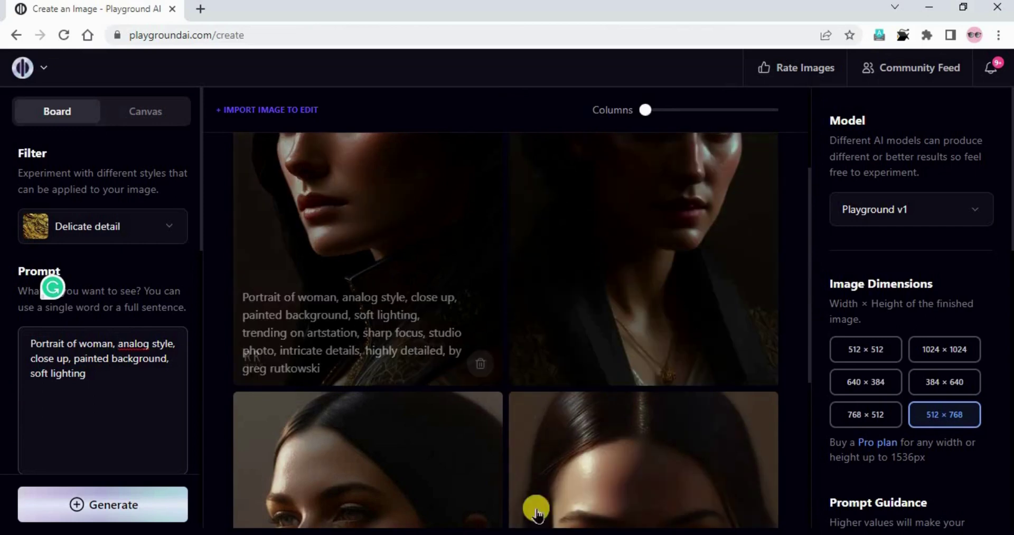
scroll(528, 404, up, 1)
scroll(529, 407, up, 2)
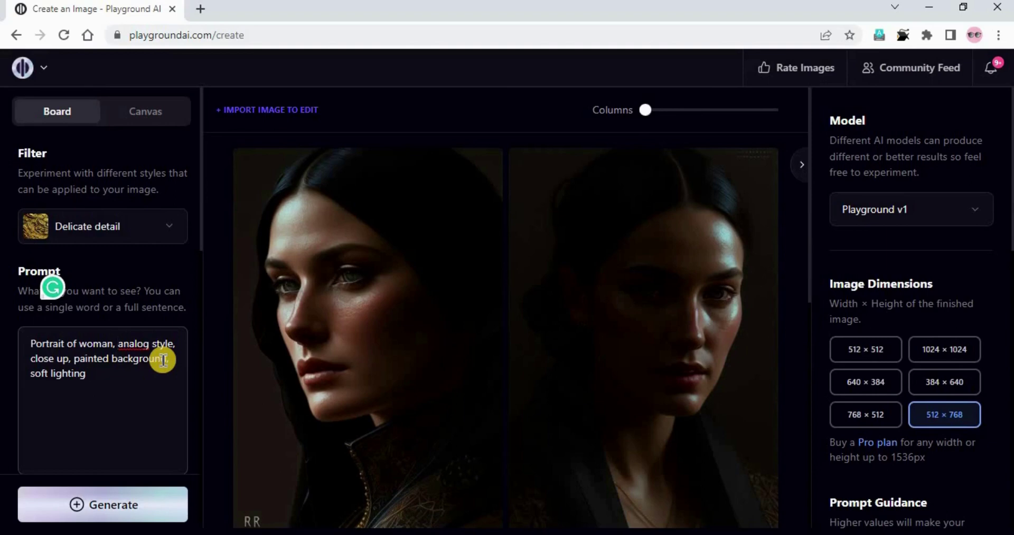
Step: Insert the emotion "happy," after "Portrait of woman," in the prompt and generate a new set of images
text(happy)
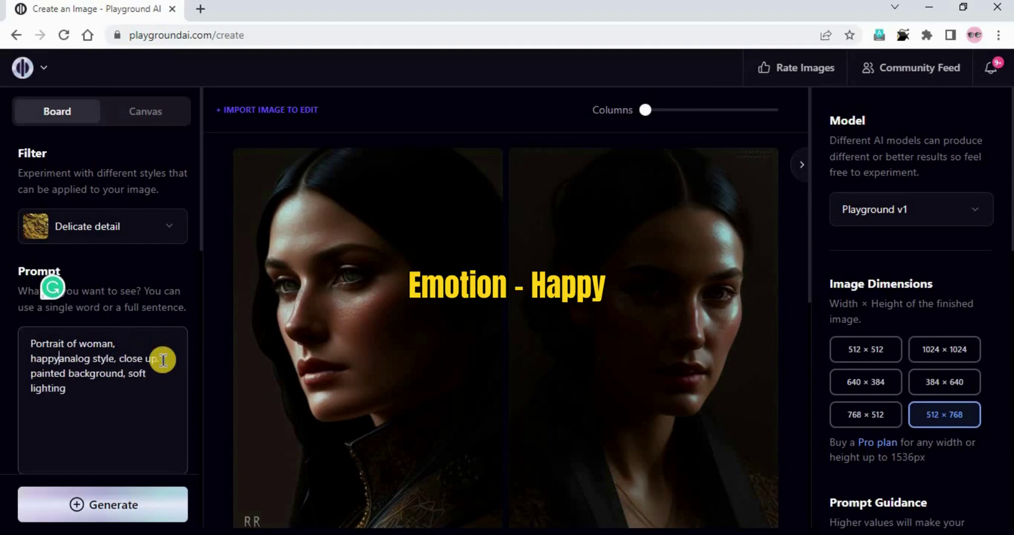
text(,)
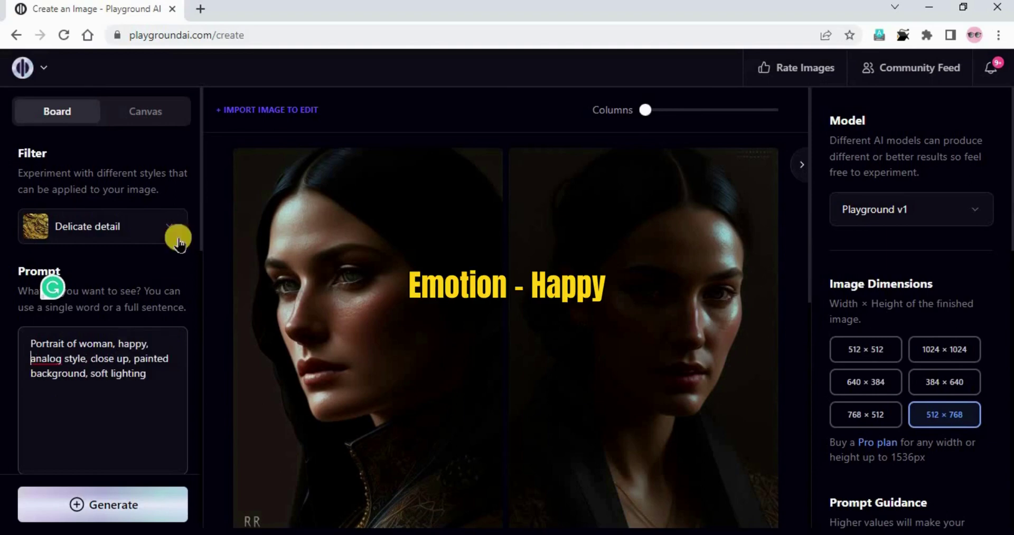
click(111, 508)
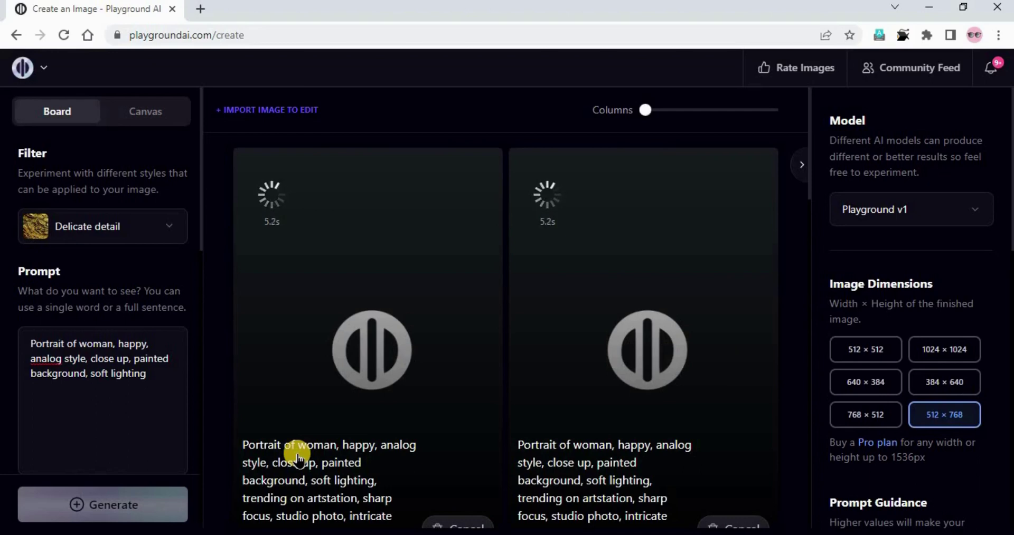
Step: Review how the happy emotion affects the newly generated portraits
double_click(105, 360)
scroll(304, 376, down, 3)
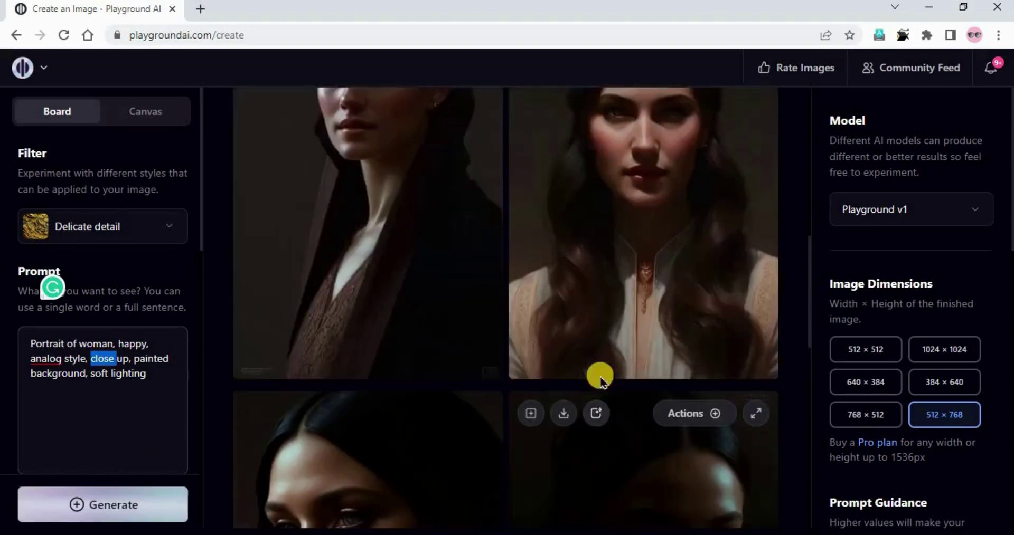
scroll(557, 390, up, 4)
scroll(557, 389, down, 5)
scroll(557, 394, up, 3)
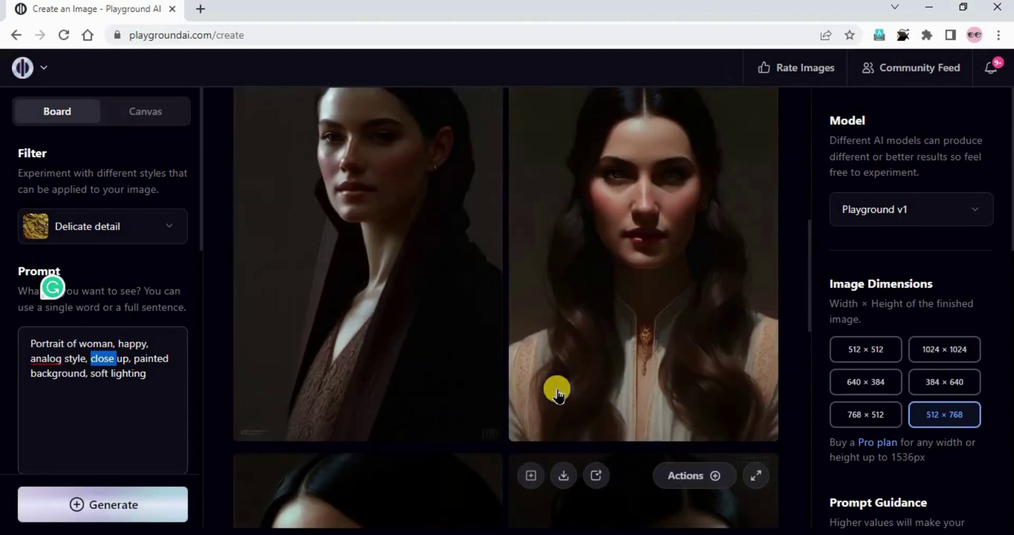
scroll(563, 391, up, 3)
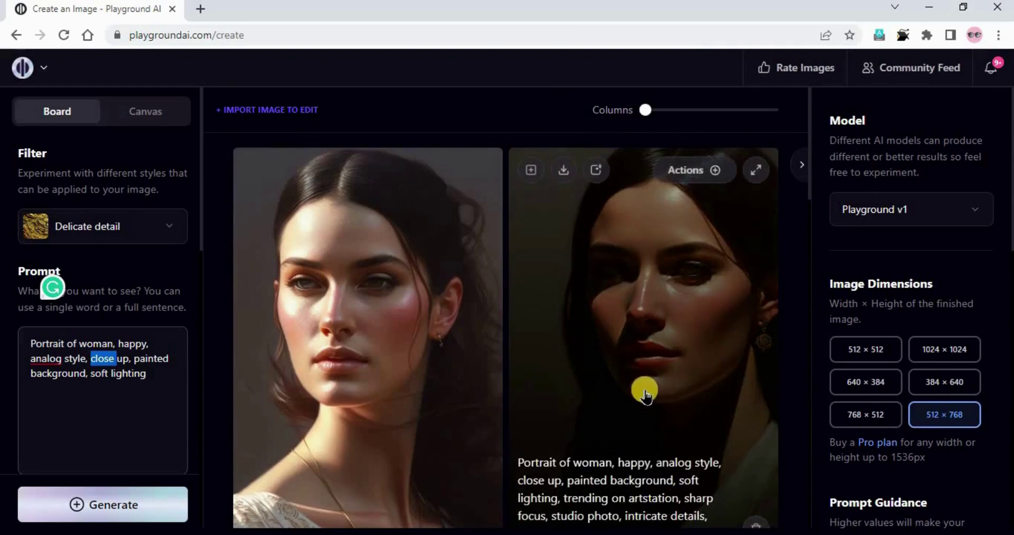
Step: Insert the emotion "smiling," before "happy," in the prompt and generate a new set of images
scroll(646, 395, down, 5)
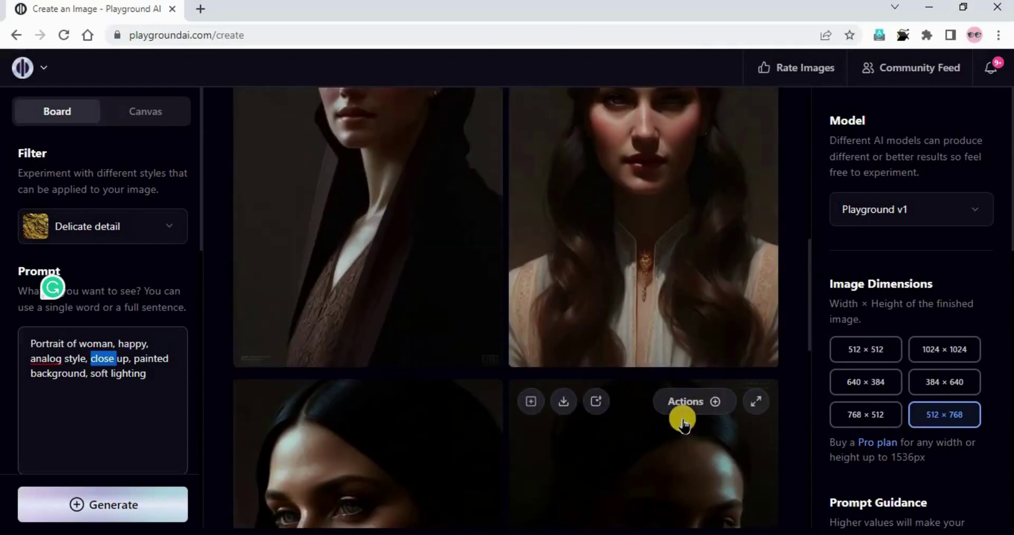
scroll(676, 411, up, 5)
scroll(686, 444, down, 2)
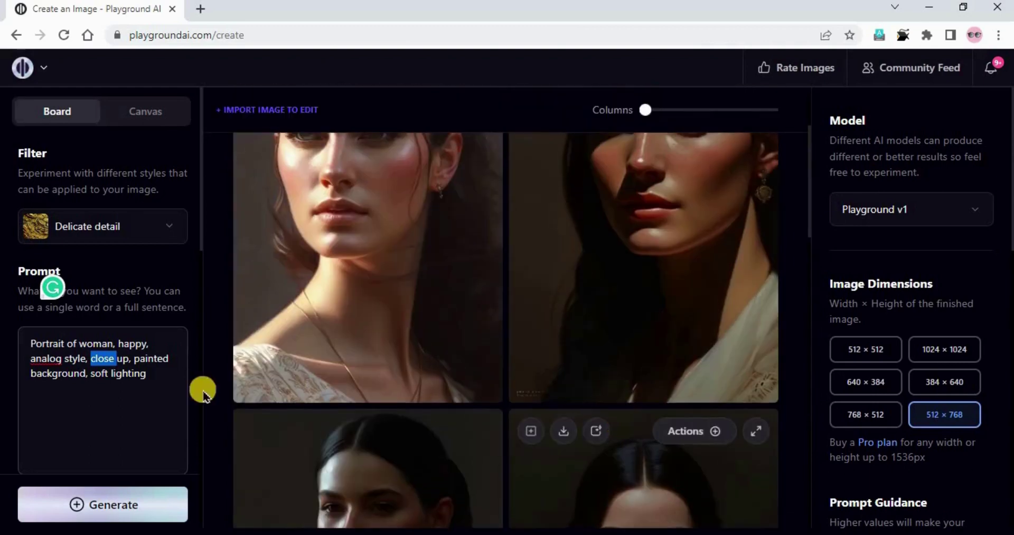
click(118, 413)
scroll(663, 445, down, 5)
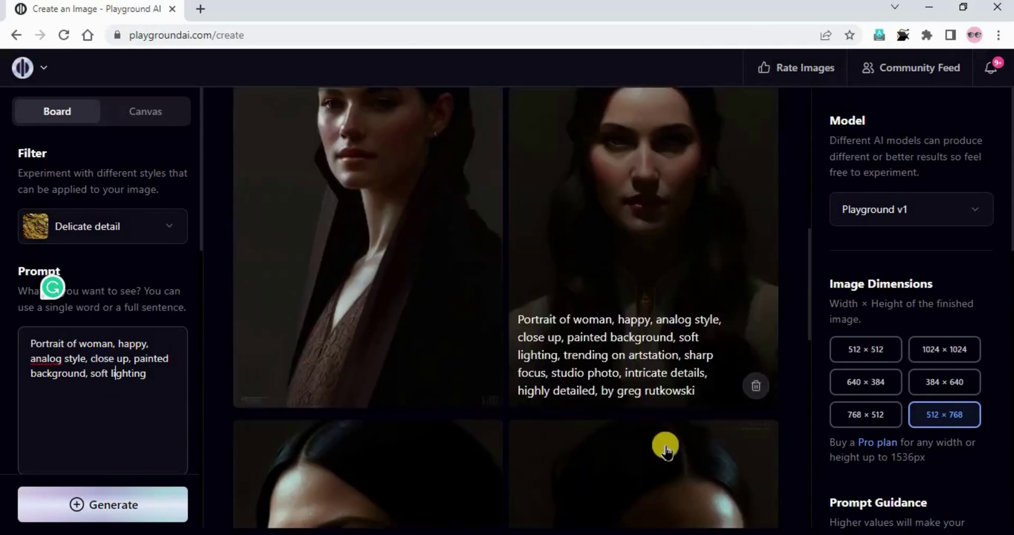
scroll(671, 442, up, 10)
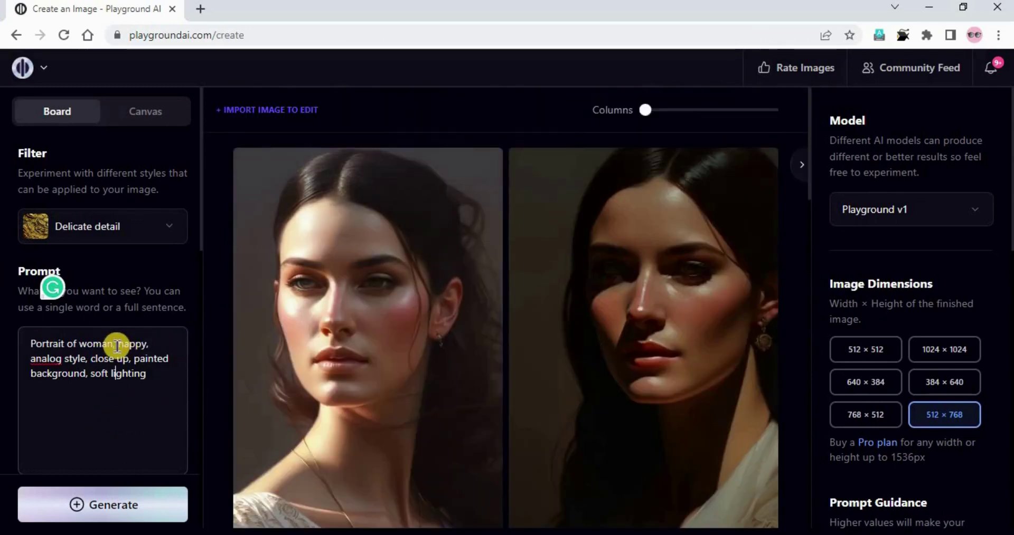
text(s)
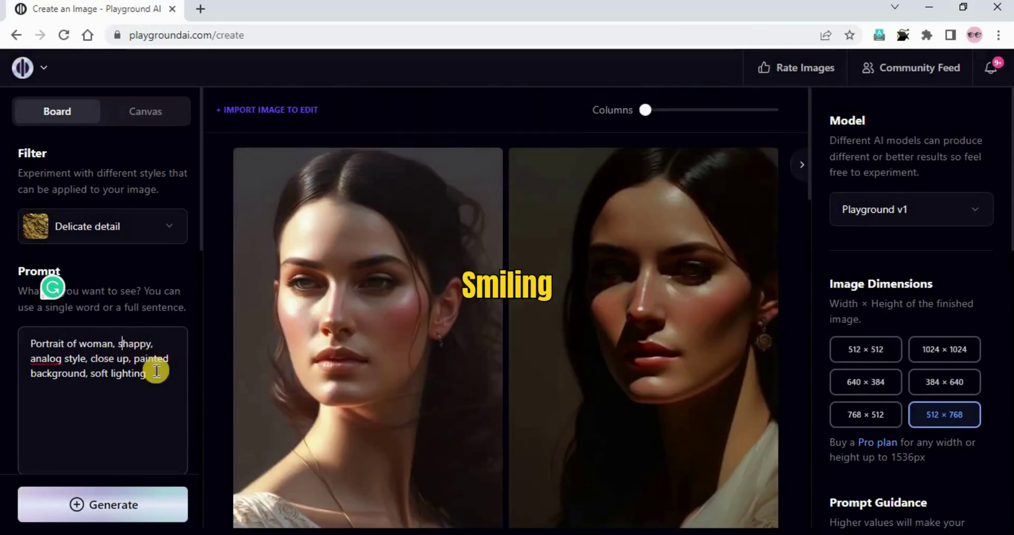
text(mil)
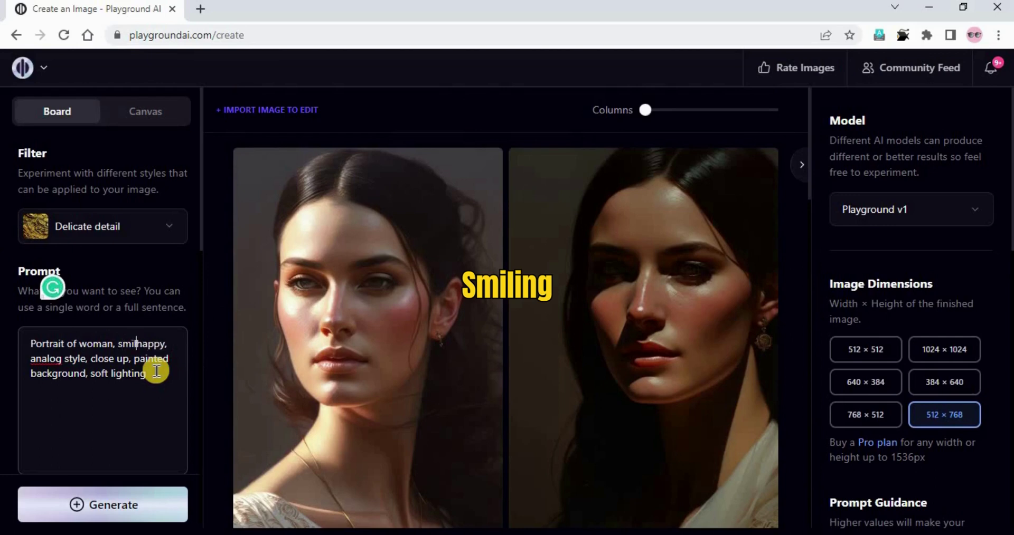
text(ing,)
click(100, 506)
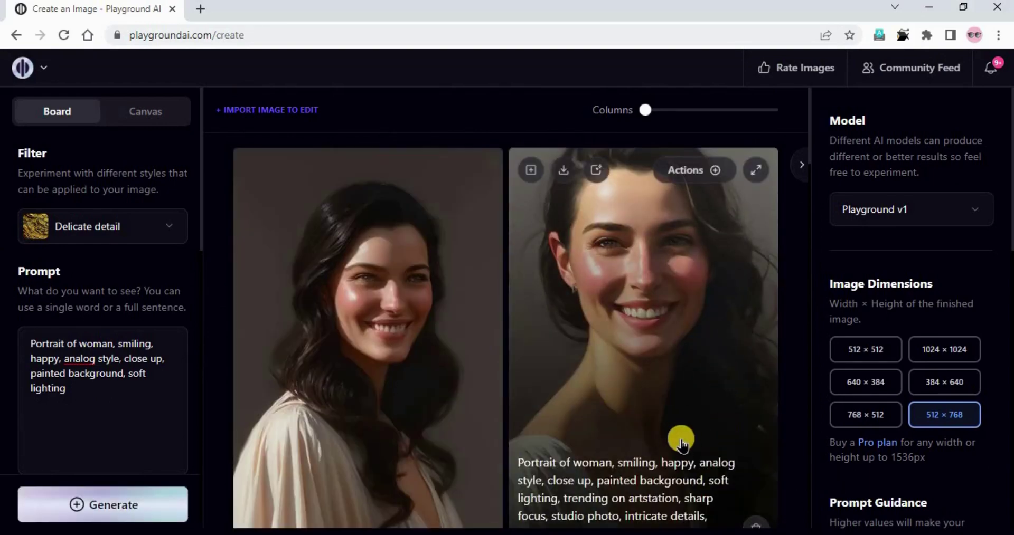
Step: Review the new smiling portraits and view the close-up portrait in the first row at full size
scroll(675, 443, down, 4)
scroll(675, 443, down, 5)
scroll(674, 441, up, 5)
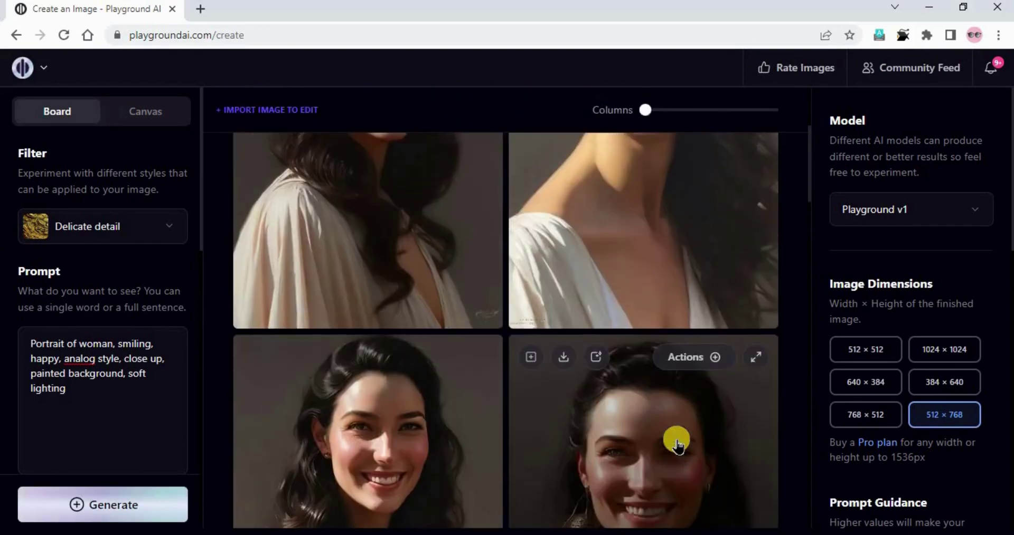
scroll(674, 441, down, 4)
click(758, 170)
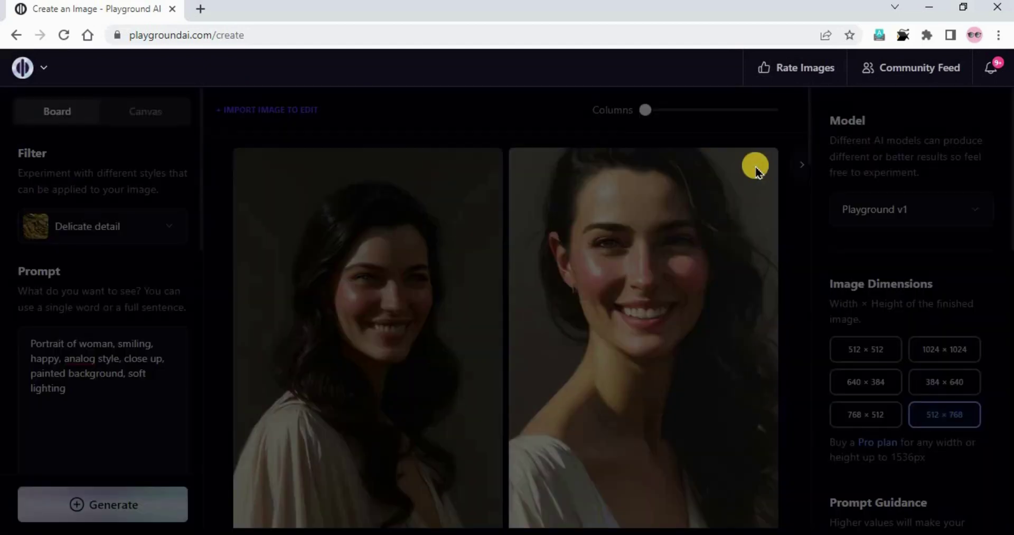
click(573, 388)
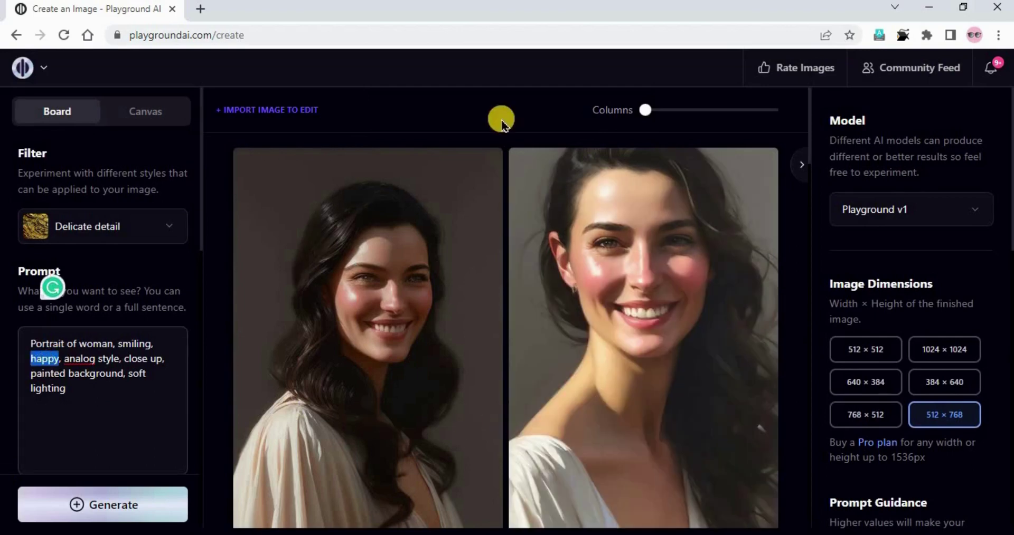
click(523, 363)
Step: Compare the smiling portraits and enlarge the second-row portrait of the woman with the large earrings
scroll(523, 364, down, 10)
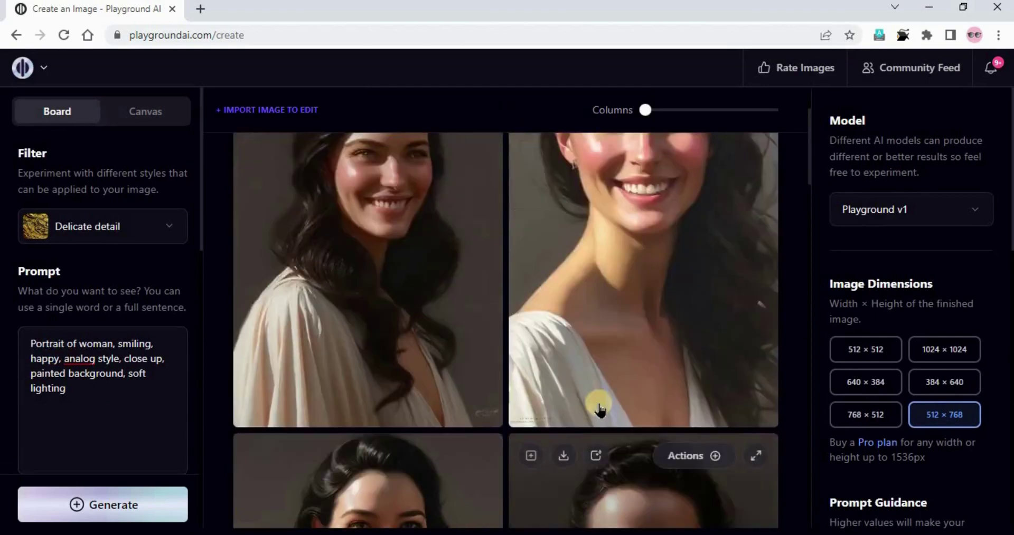
scroll(531, 407, up, 3)
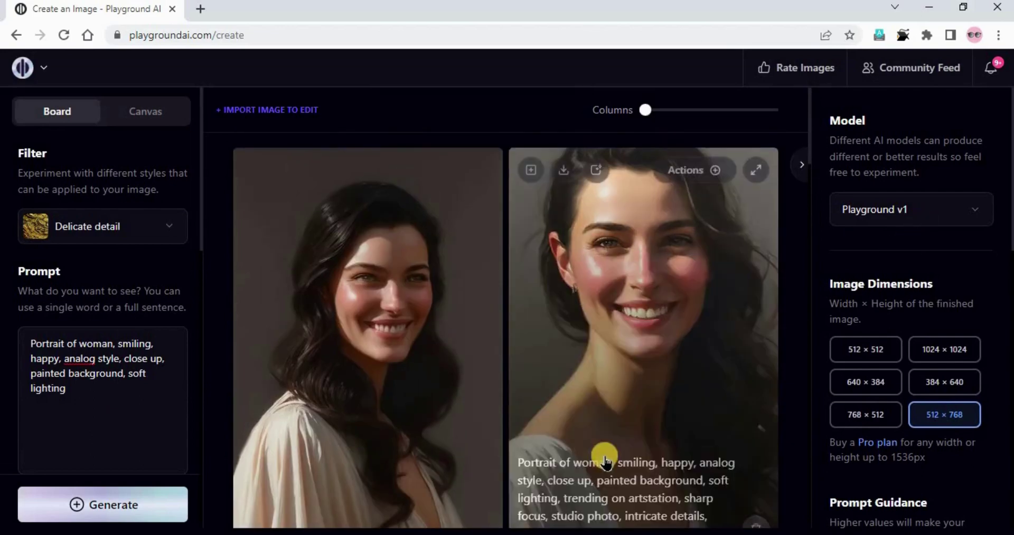
scroll(604, 453, down, 5)
scroll(631, 417, down, 5)
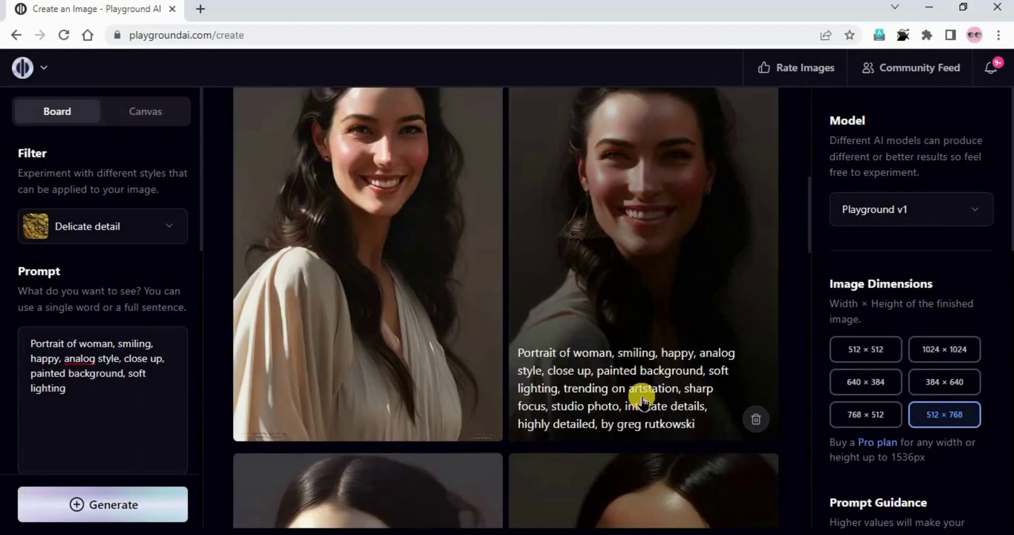
scroll(640, 397, up, 3)
click(756, 288)
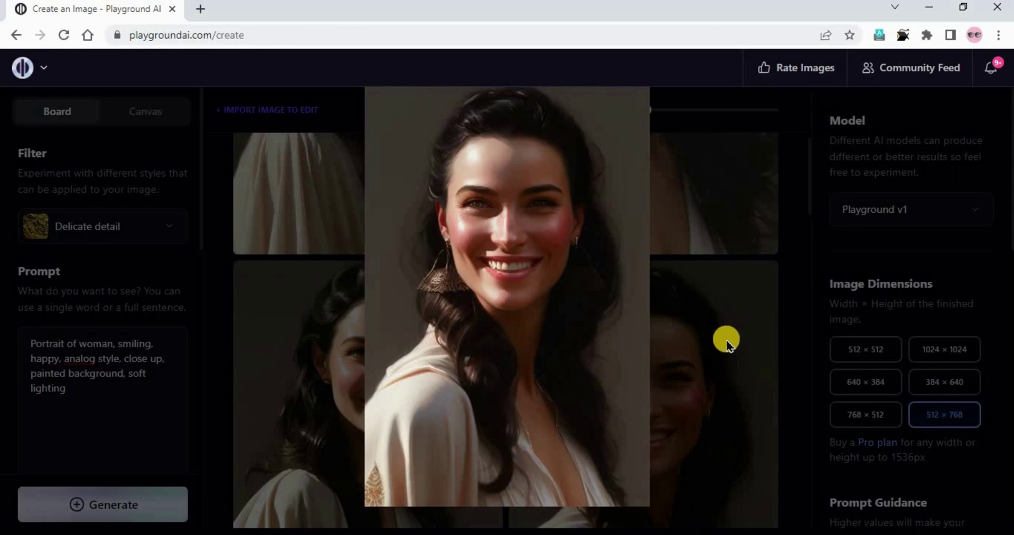
click(3, 319)
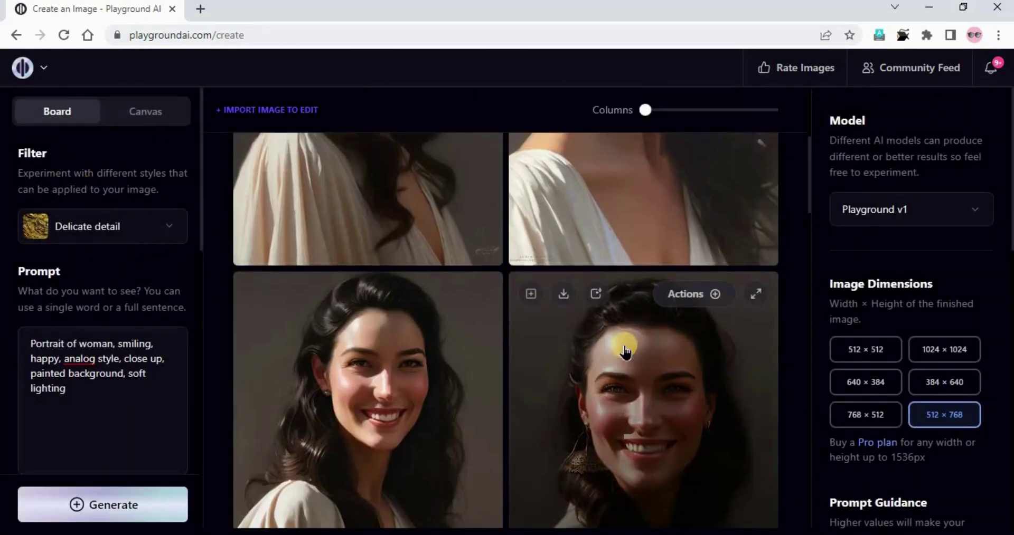
Step: View the neighbouring second-row smiling portrait at full size and return to the board
scroll(623, 351, down, 5)
scroll(599, 372, up, 4)
scroll(474, 296, up, 2)
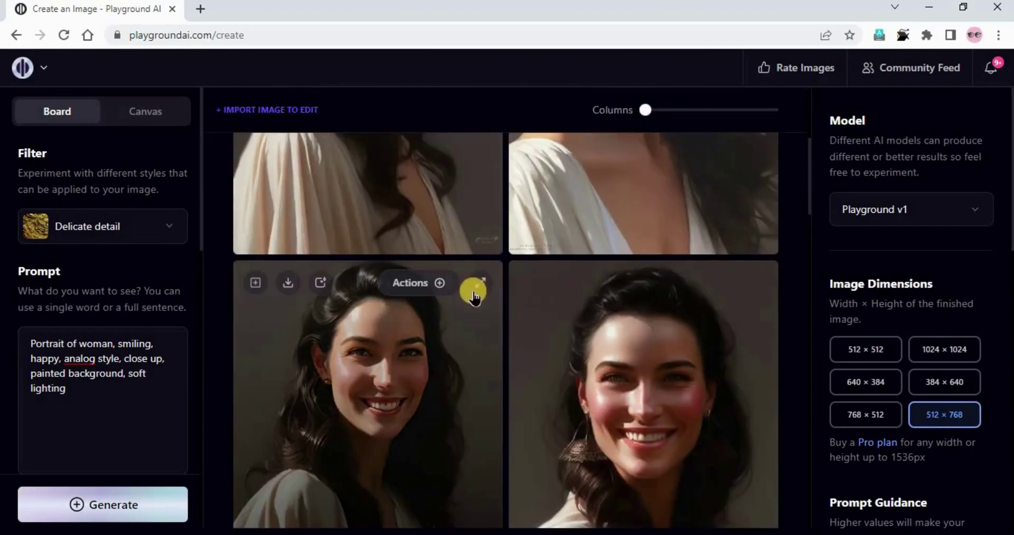
click(475, 291)
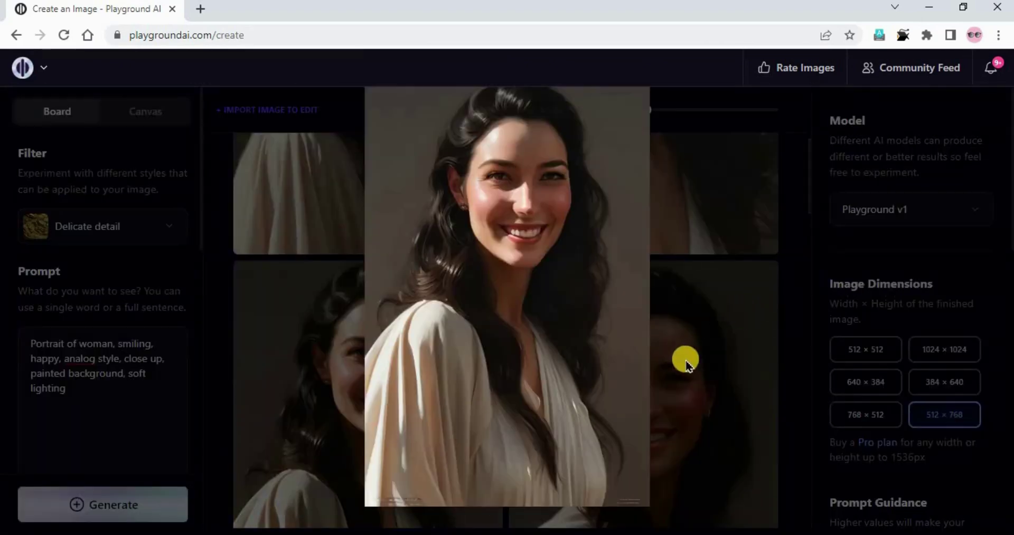
click(683, 363)
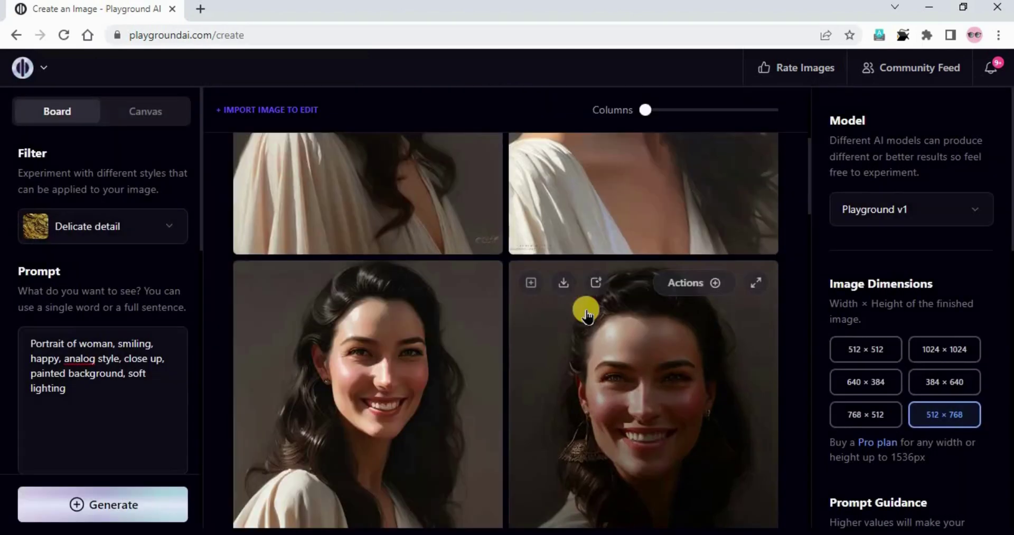
Step: Upscale the first-row close-up smiling portrait by 4x and download the upscaled image
scroll(584, 310, down, 3)
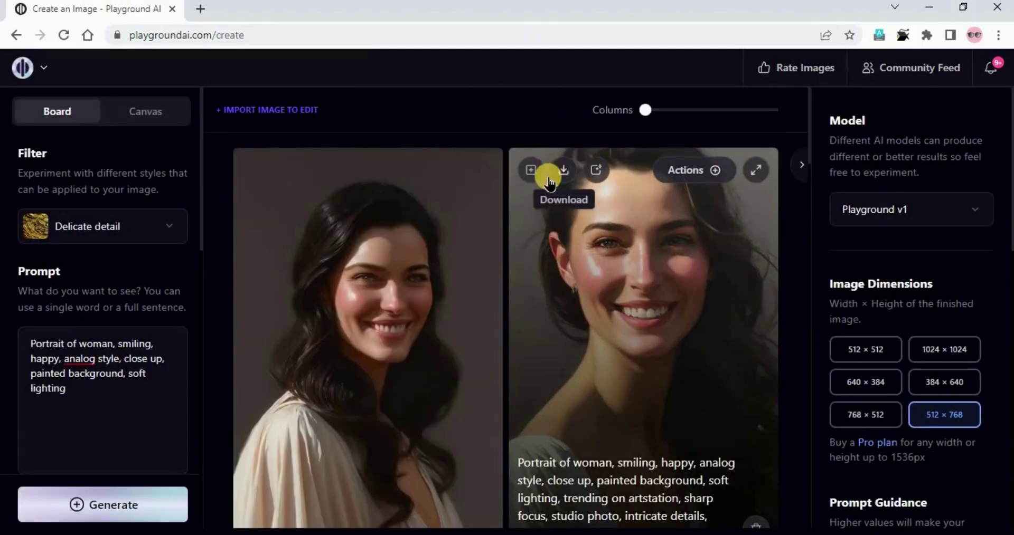
click(716, 170)
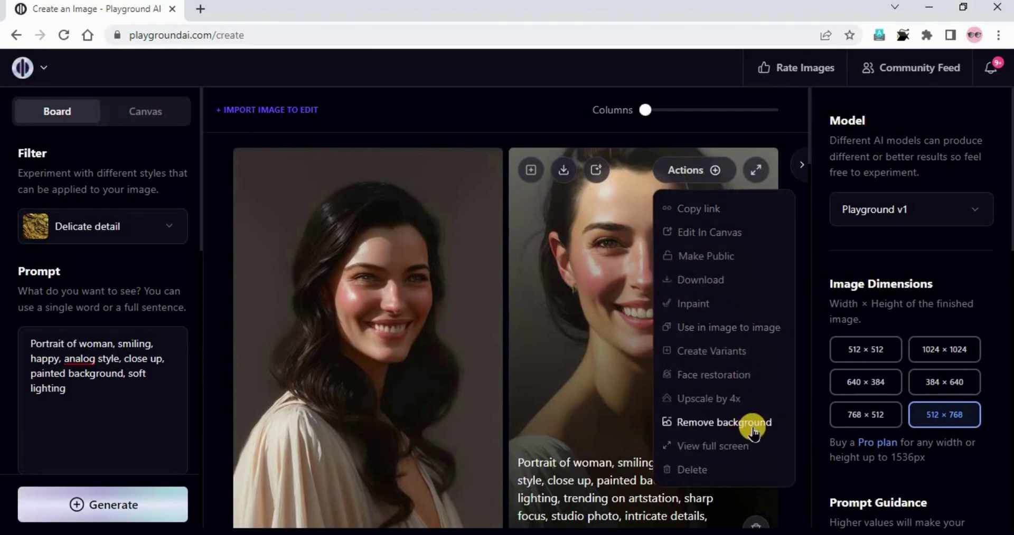
click(713, 402)
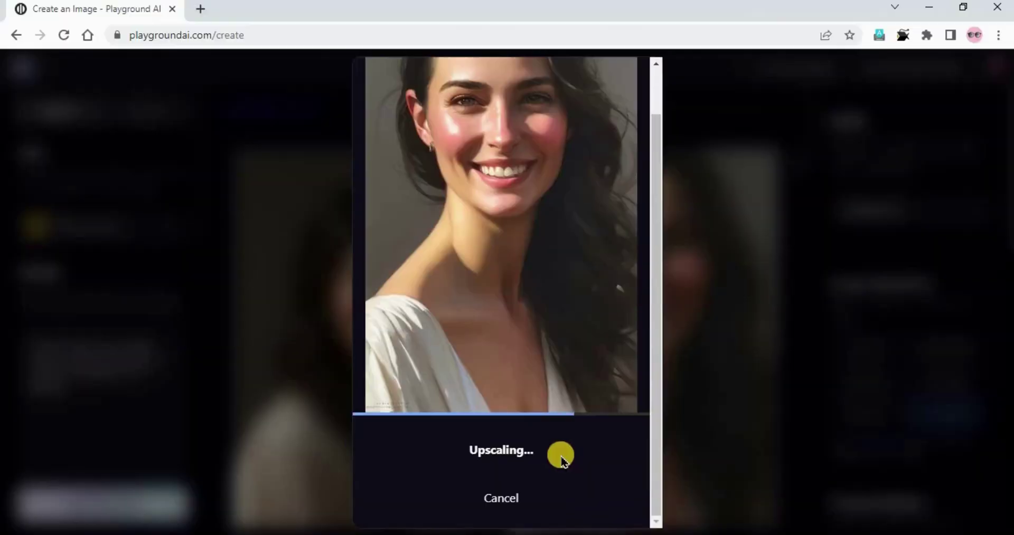
click(502, 450)
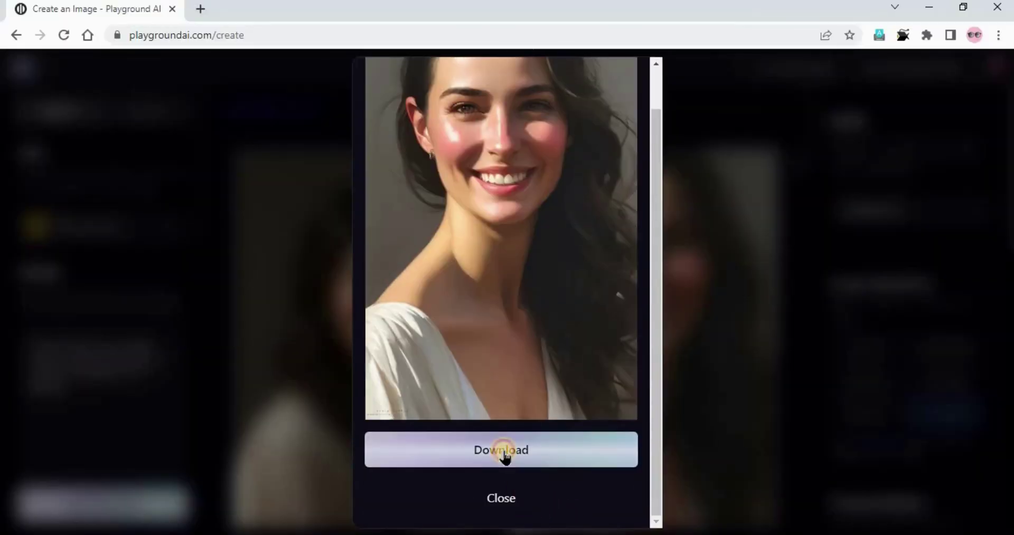
Step: Open the downloaded upscaled portrait in a maximized image viewer, inspect its detail, and close it
click(59, 523)
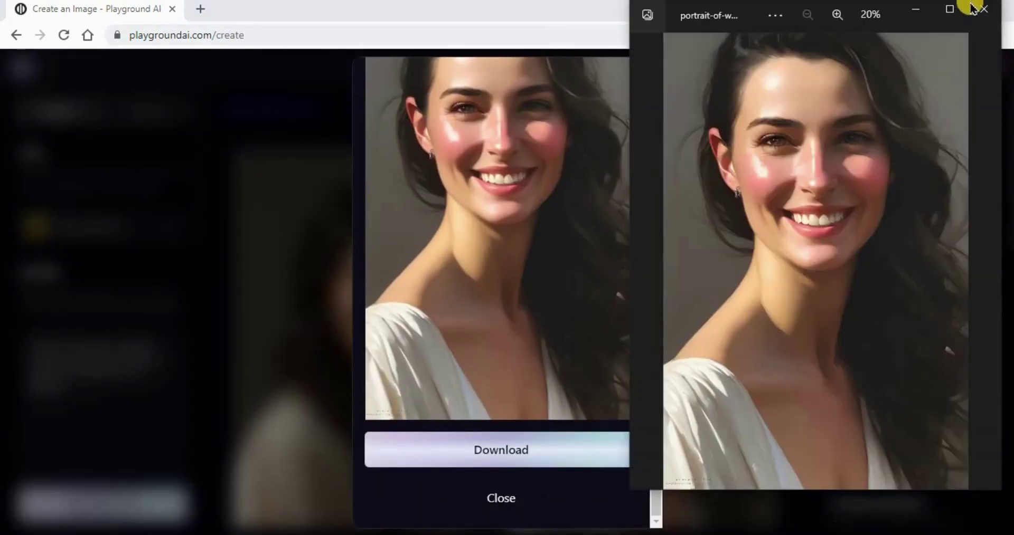
click(948, 10)
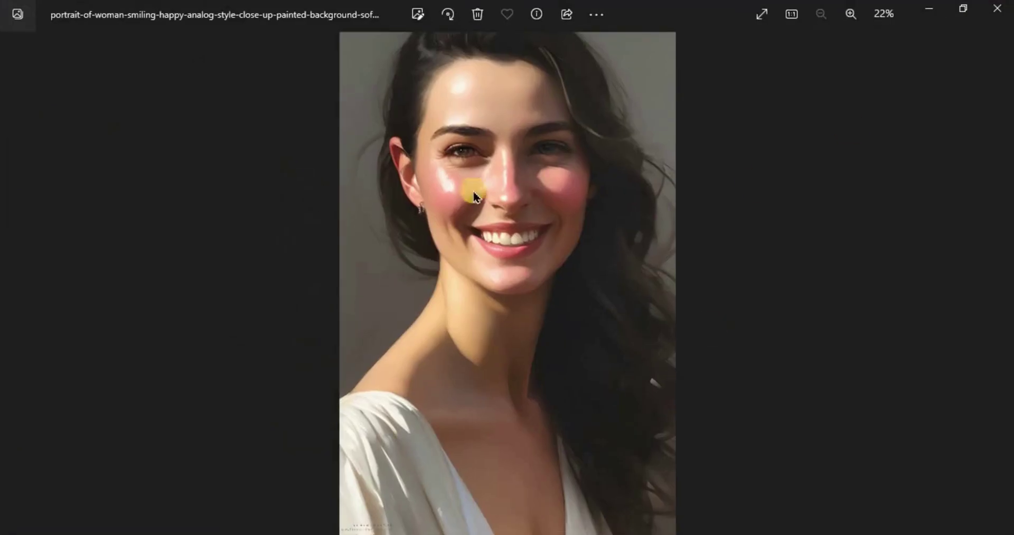
click(997, 9)
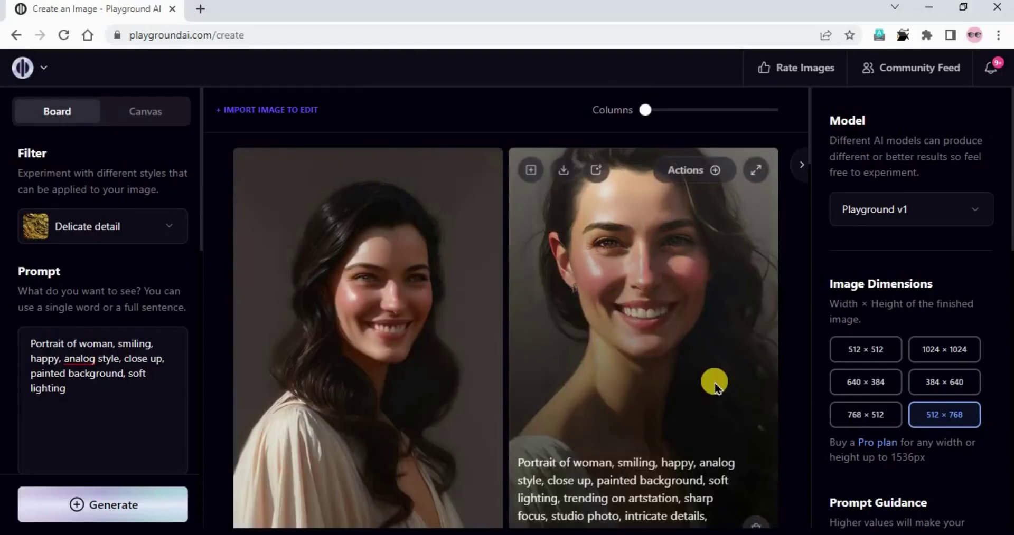
Step: Look over the actions available for the close-up smiling portrait without applying any
click(714, 172)
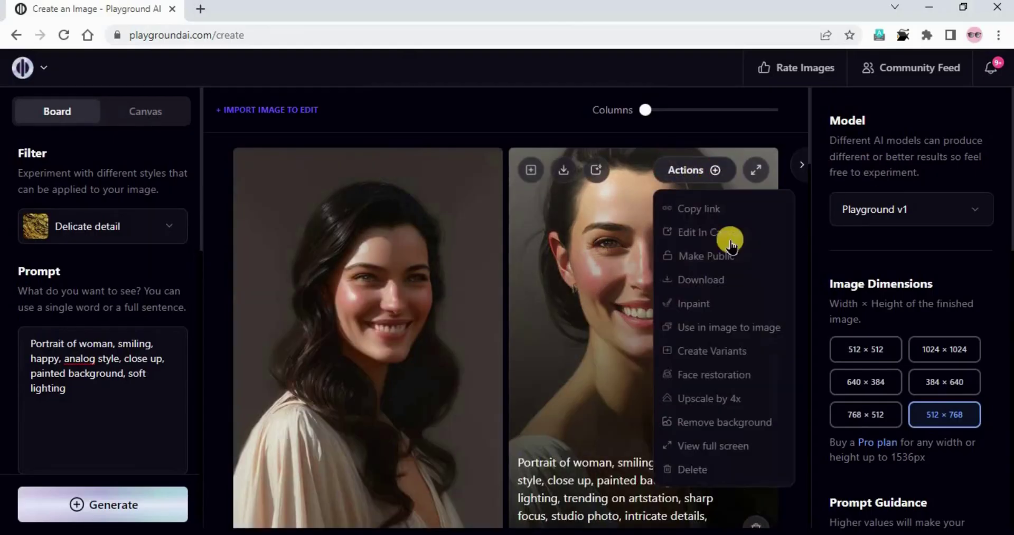
click(713, 169)
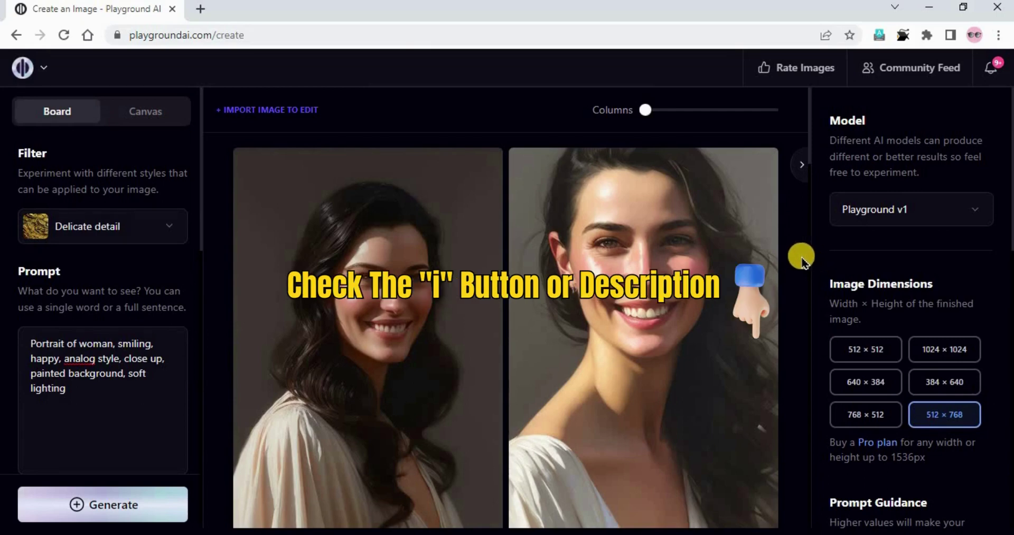
mouse_move(585, 364)
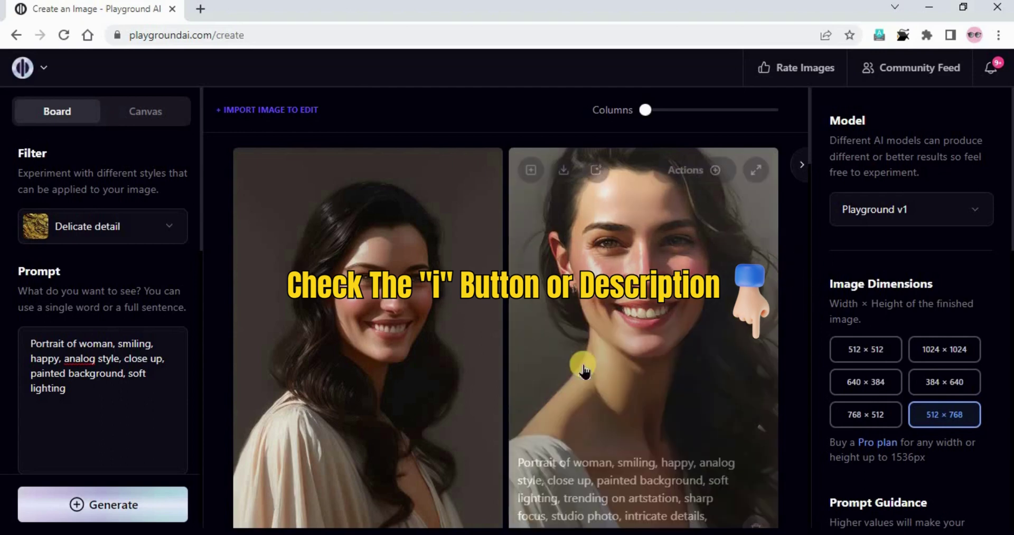
Step: Replace the prompt with "Portrait of woman laughing, brunette, painted background, soft lighting" and generate a new set of images
triple_click(100, 391)
click(102, 389)
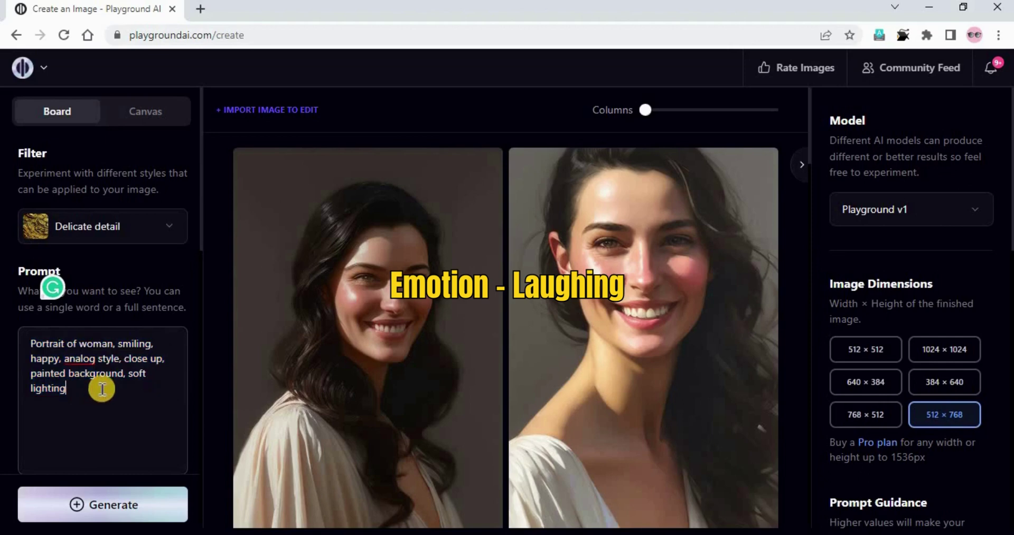
triple_click(84, 396)
text(Portrait of woman laughing, brunette, painted background, soft lighting)
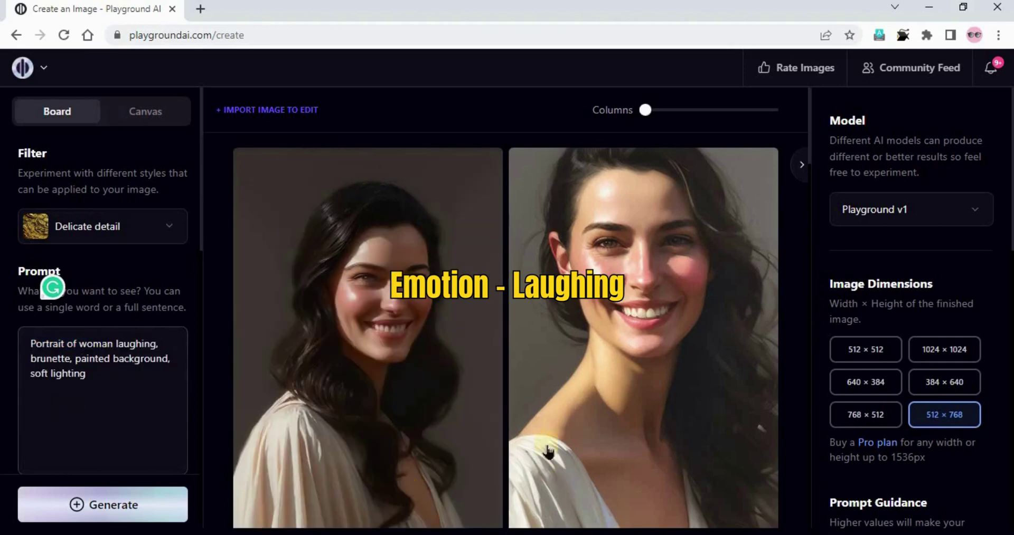
mouse_move(403, 430)
triple_click(135, 434)
click(104, 505)
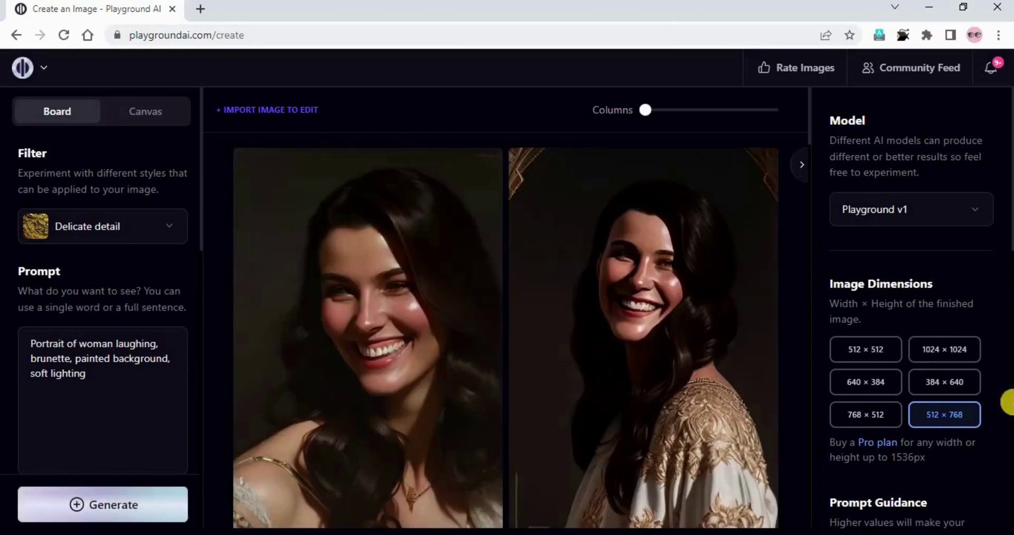
Step: Review the laughing portraits and enlarge the second-row portrait of the woman glancing sideways
scroll(629, 389, down, 2)
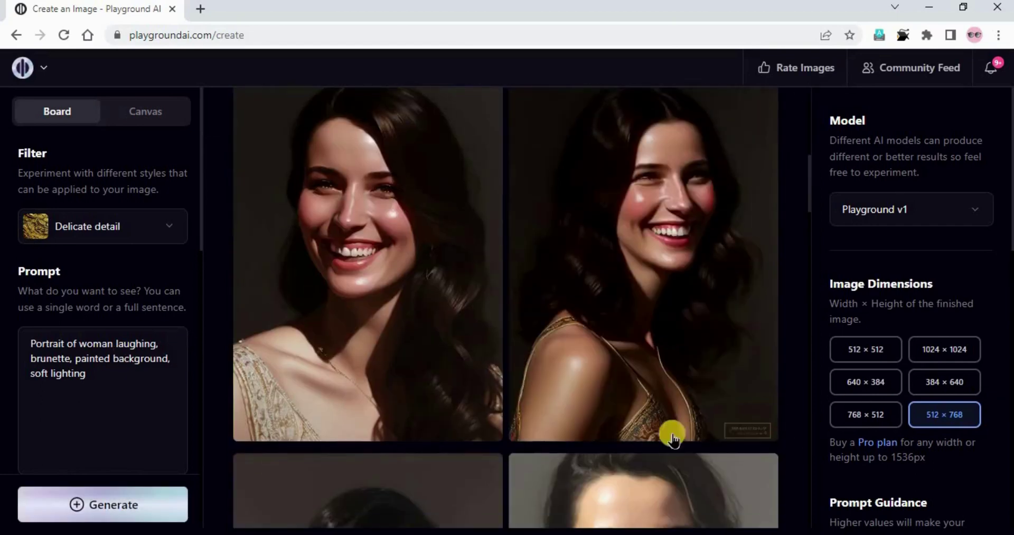
scroll(644, 417, up, 2)
scroll(497, 464, down, 5)
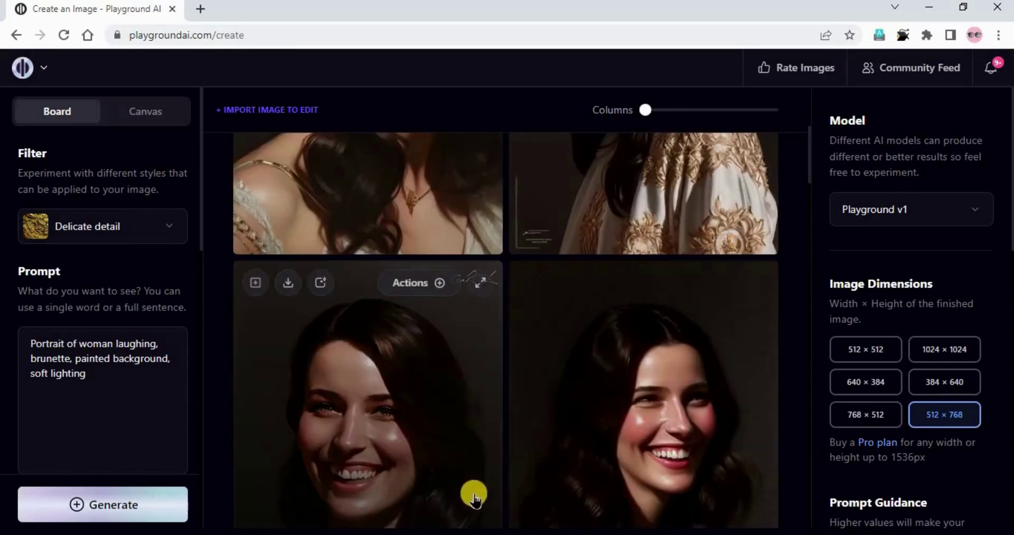
scroll(581, 391, up, 2)
scroll(729, 254, down, 4)
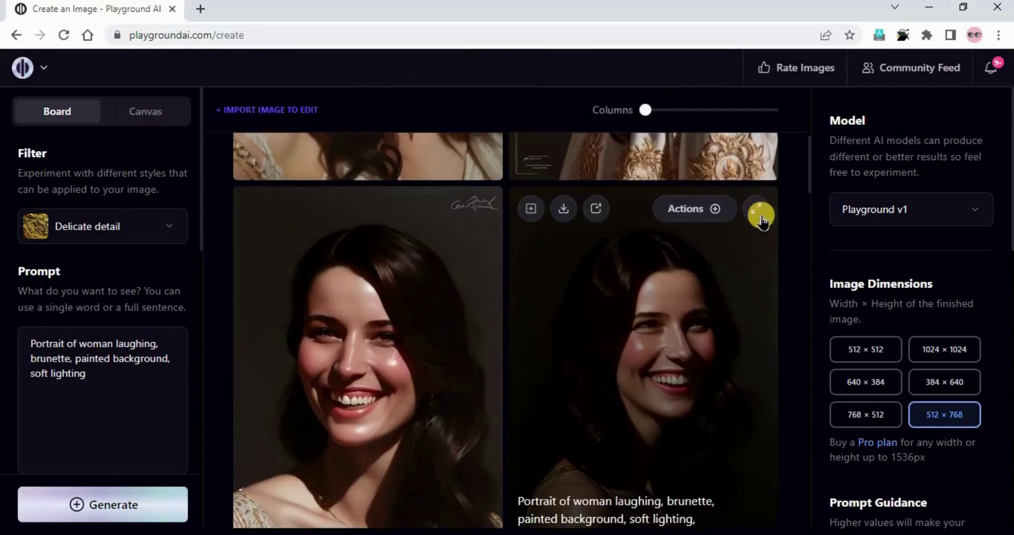
click(760, 215)
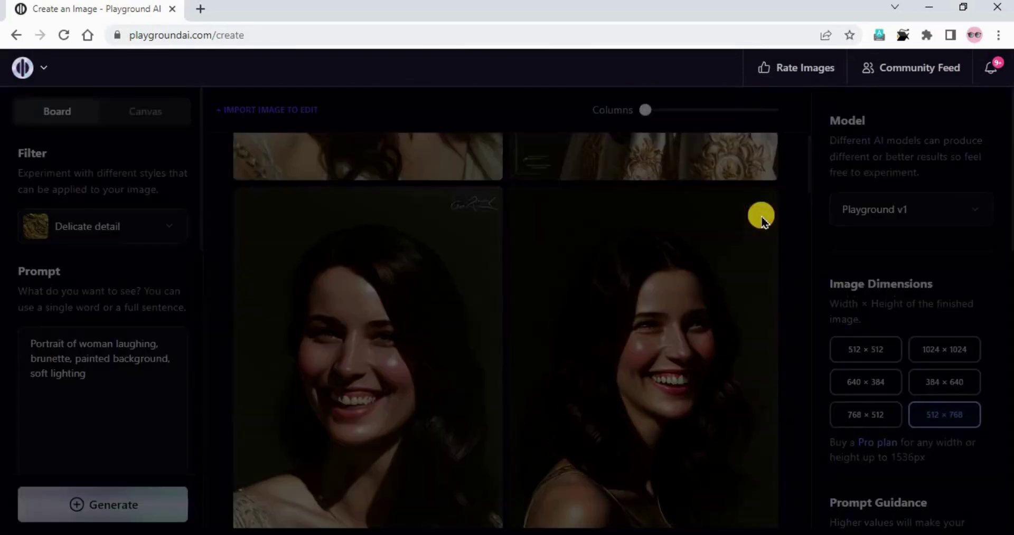
Step: Close the enlarged portrait and compare the laughing portraits' backgrounds, checking the prompt and the exclusion list
click(734, 272)
triple_click(140, 346)
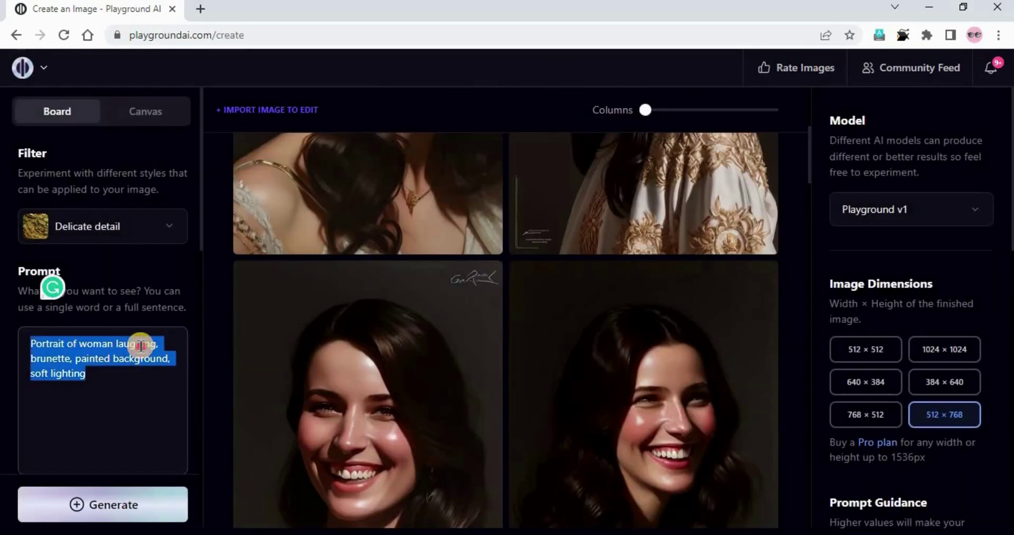
click(146, 345)
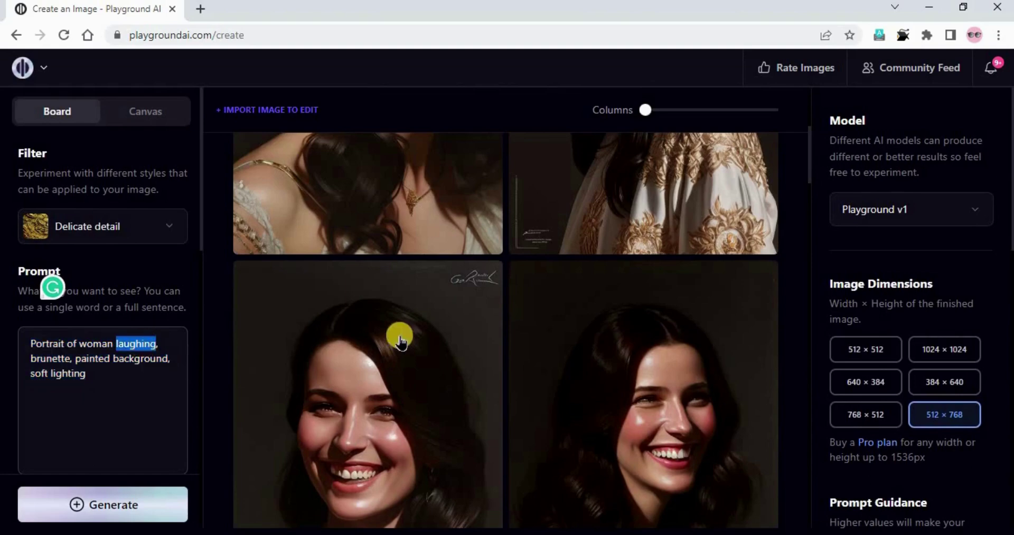
scroll(414, 350, up, 5)
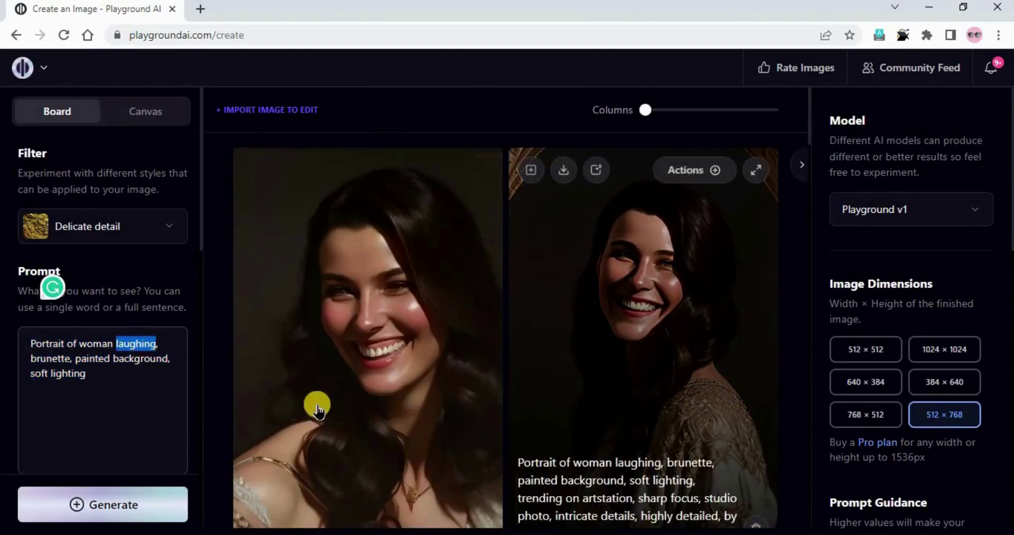
scroll(373, 396, down, 5)
scroll(61, 425, down, 7)
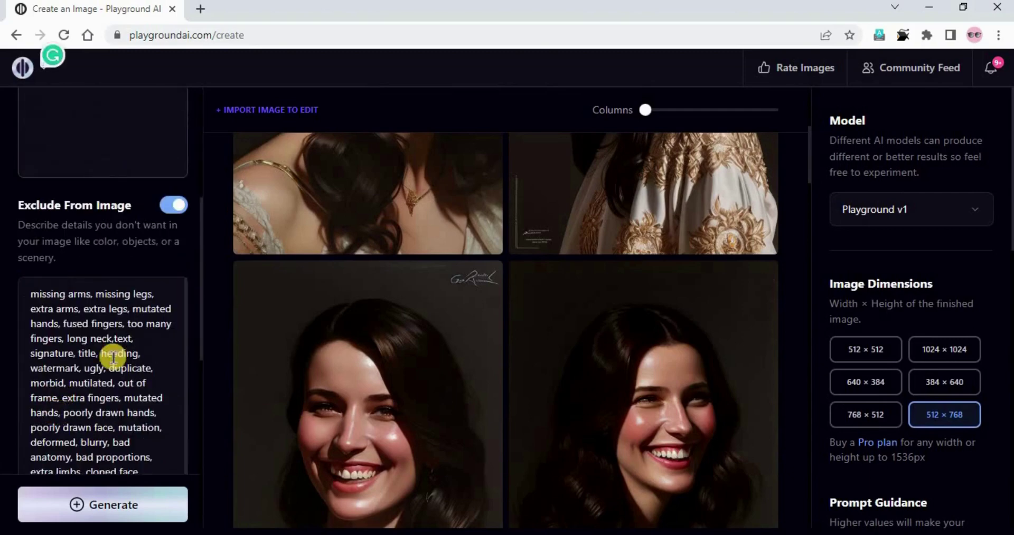
scroll(385, 357, up, 5)
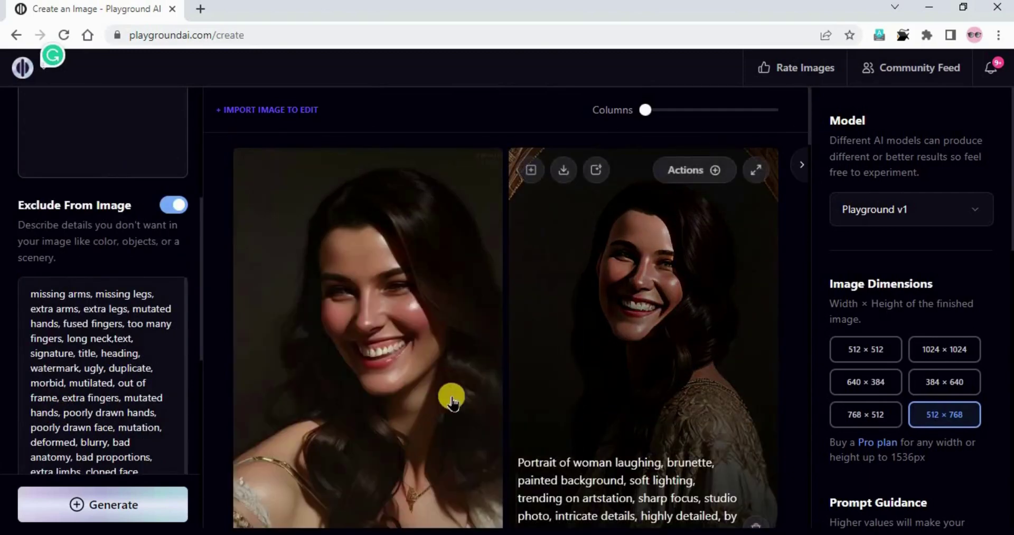
scroll(697, 392, down, 5)
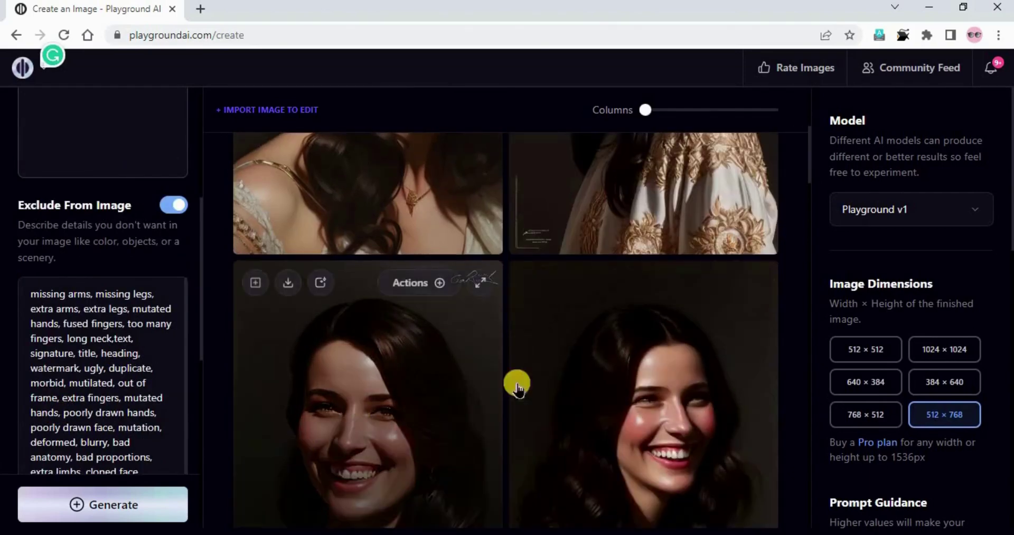
scroll(599, 362, up, 5)
Step: Add "grey and dark background," at the start of the image exclusions and generate a new set of images
scroll(45, 379, up, 1)
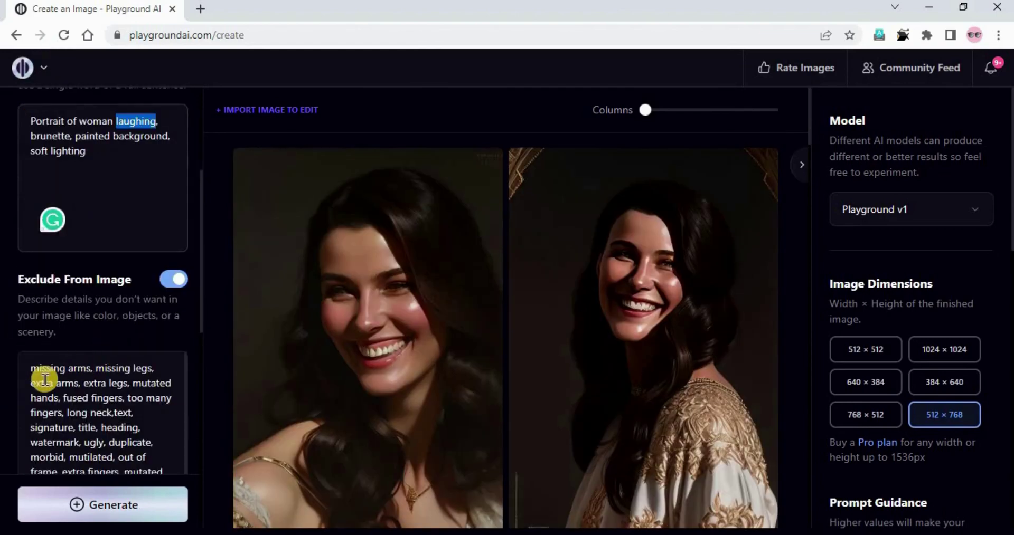
click(32, 374)
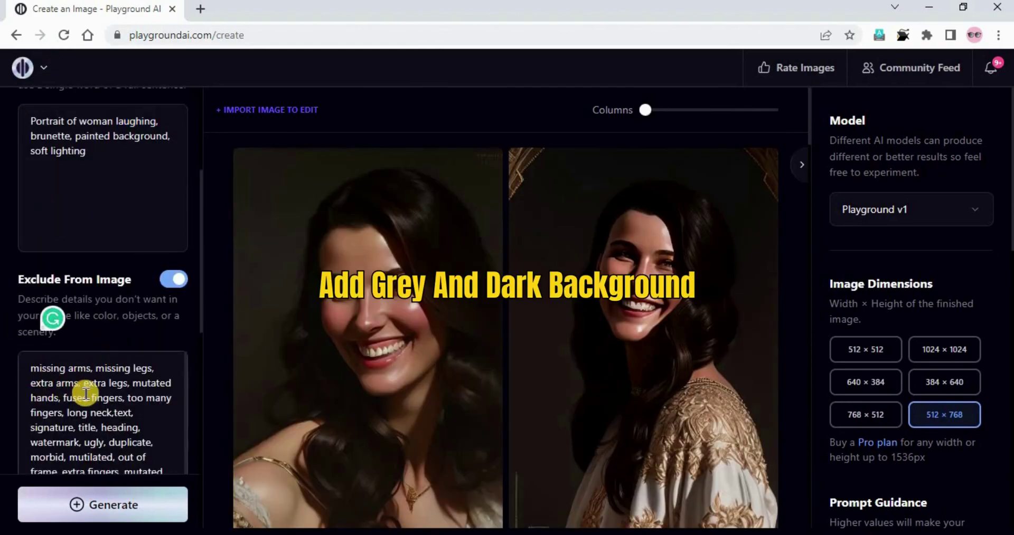
text(grey and )
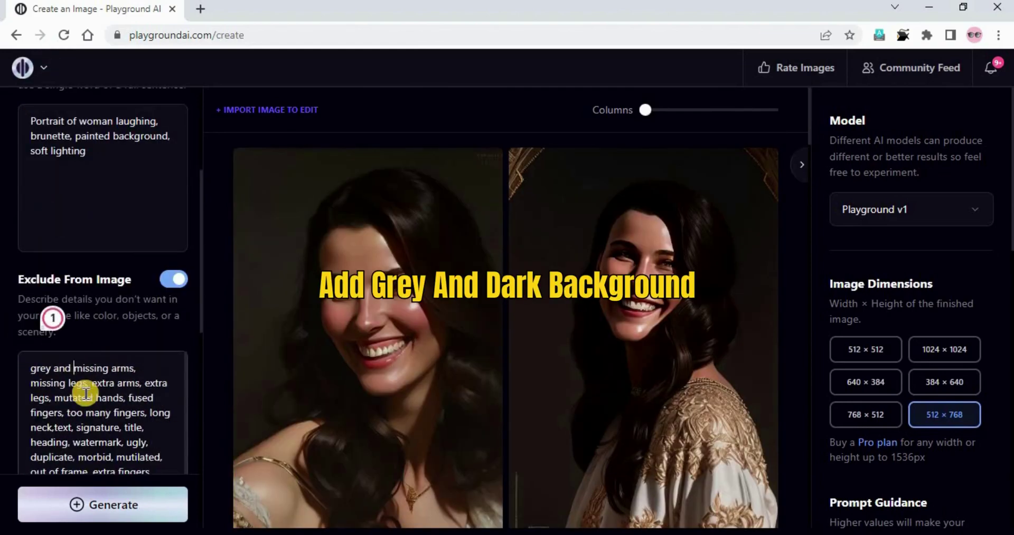
text(dark background,)
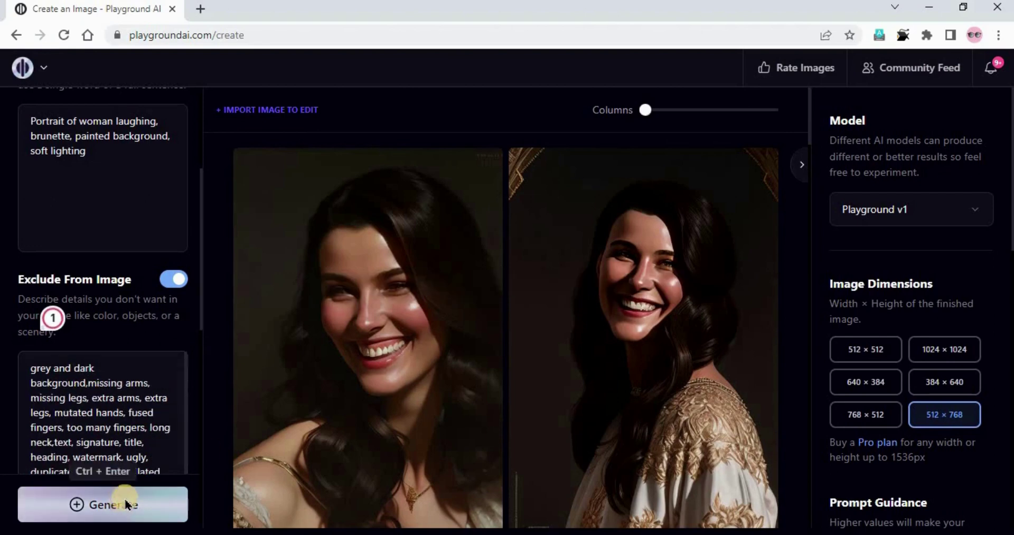
click(127, 504)
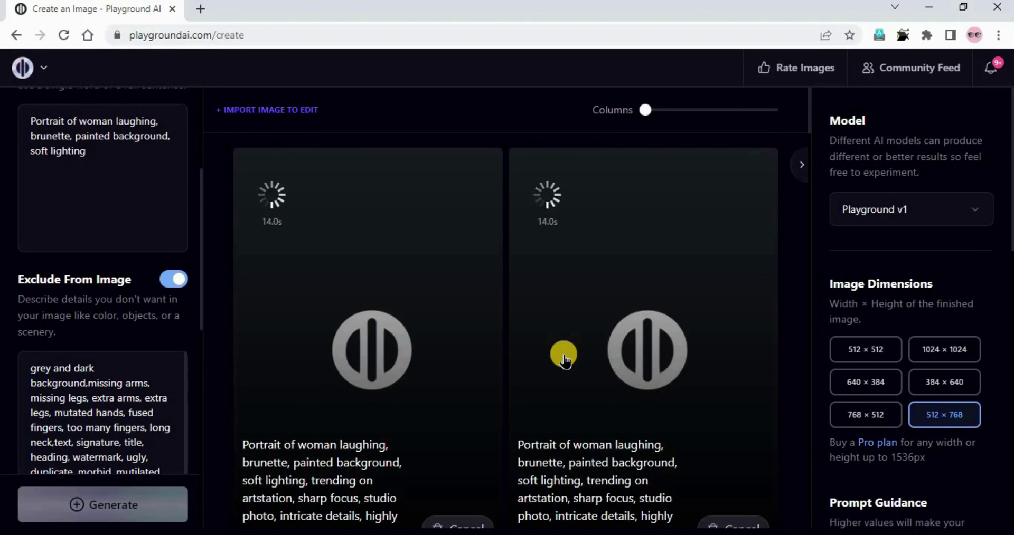
Step: Review the new laughing portraits and compare their backgrounds with those of the previous set
scroll(482, 387, down, 4)
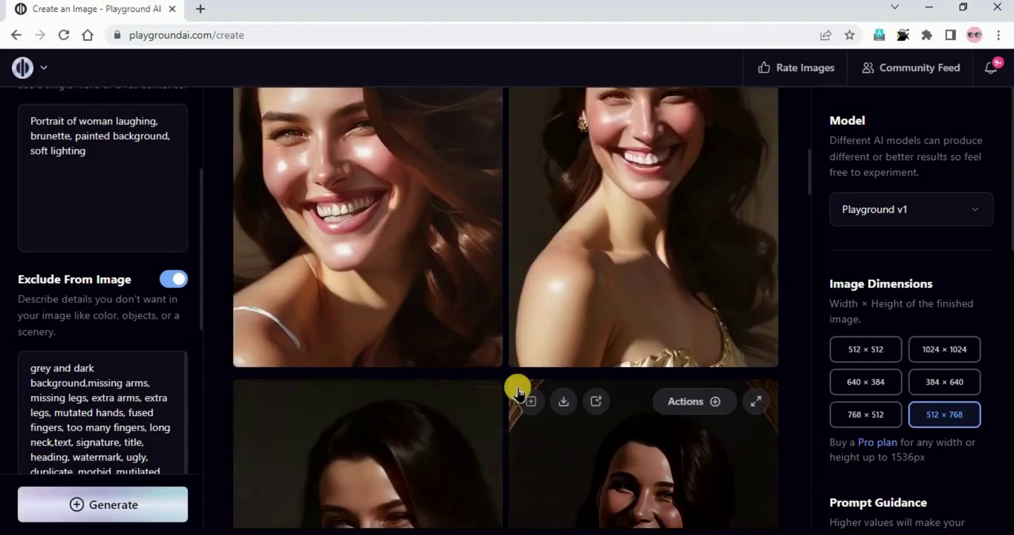
scroll(517, 391, down, 5)
scroll(517, 390, up, 5)
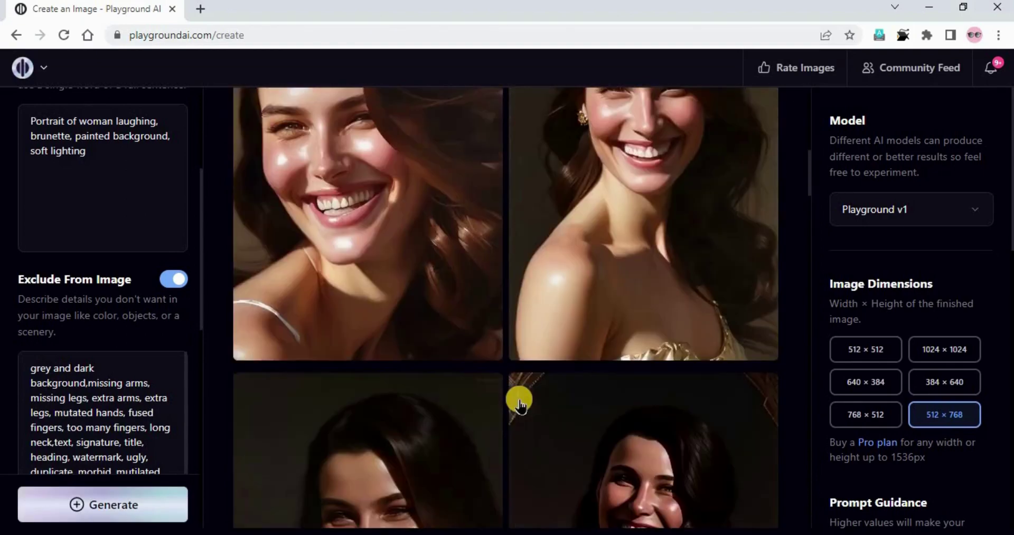
scroll(518, 400, up, 4)
scroll(514, 401, down, 9)
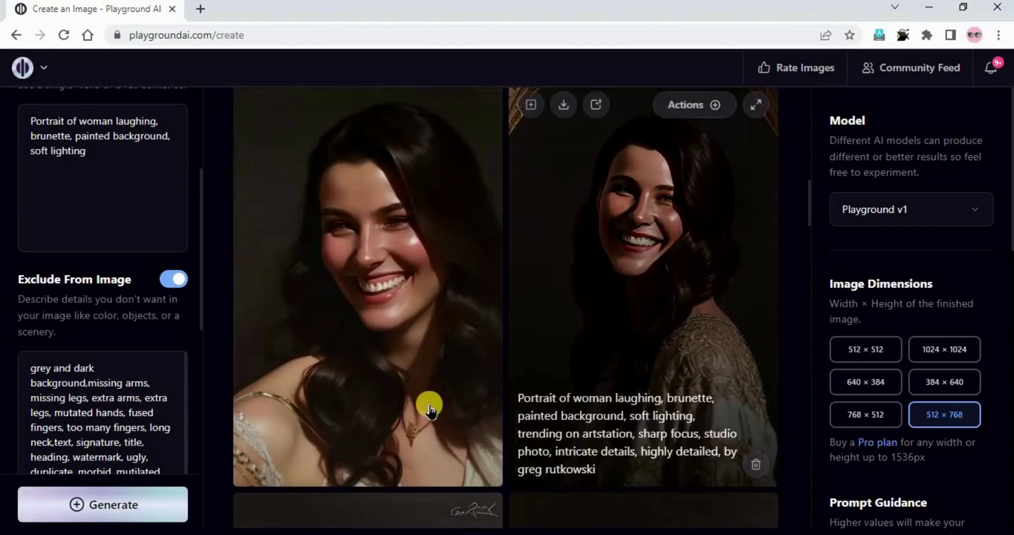
scroll(604, 380, up, 4)
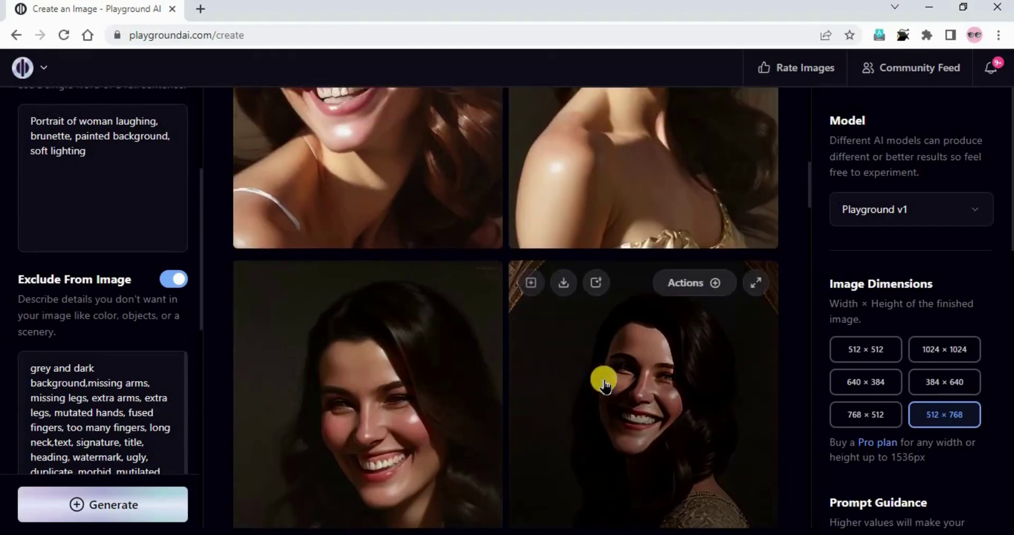
scroll(604, 380, up, 5)
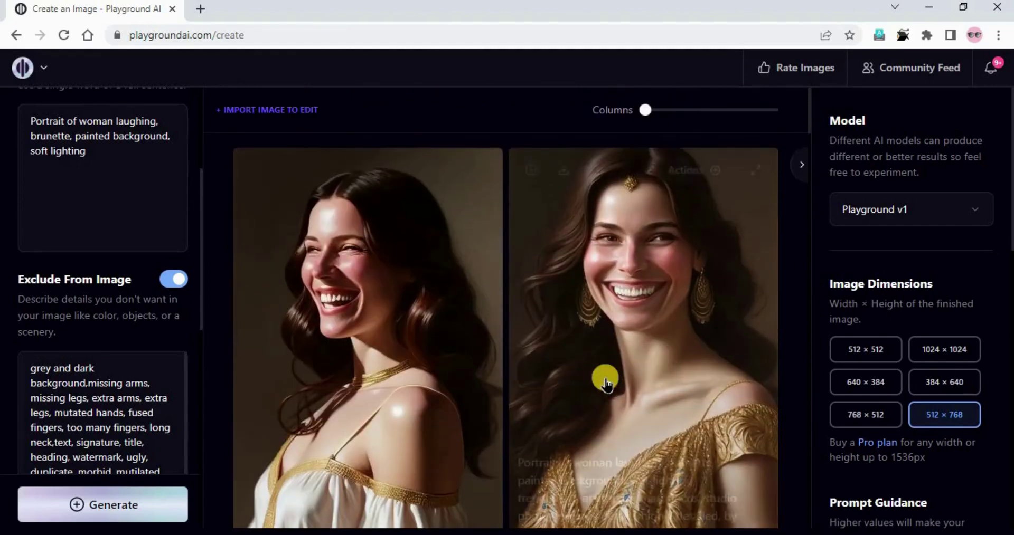
scroll(605, 381, down, 3)
scroll(605, 389, up, 3)
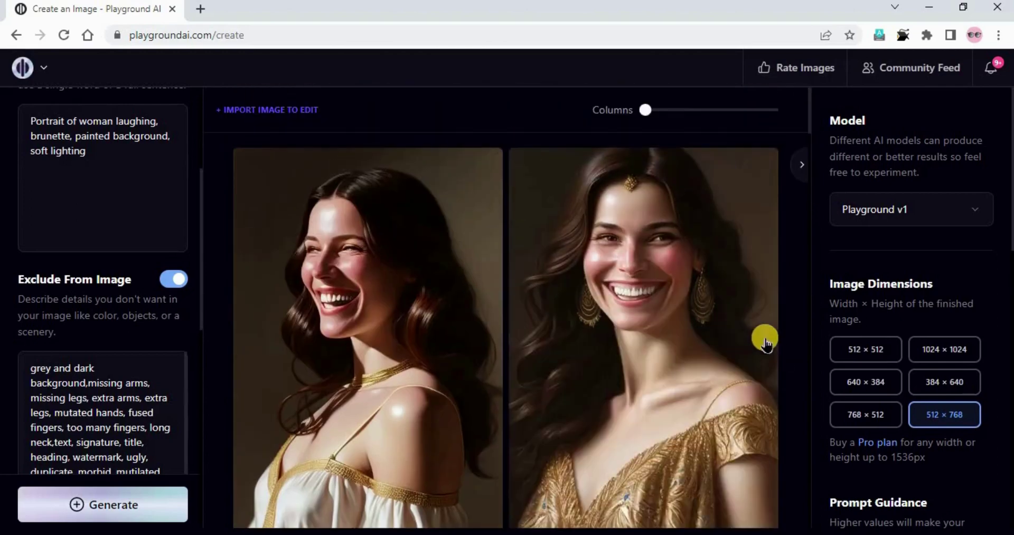
Step: Replace "laughing" with "giggling" in the prompt and generate a new set of images
scroll(32, 330, up, 5)
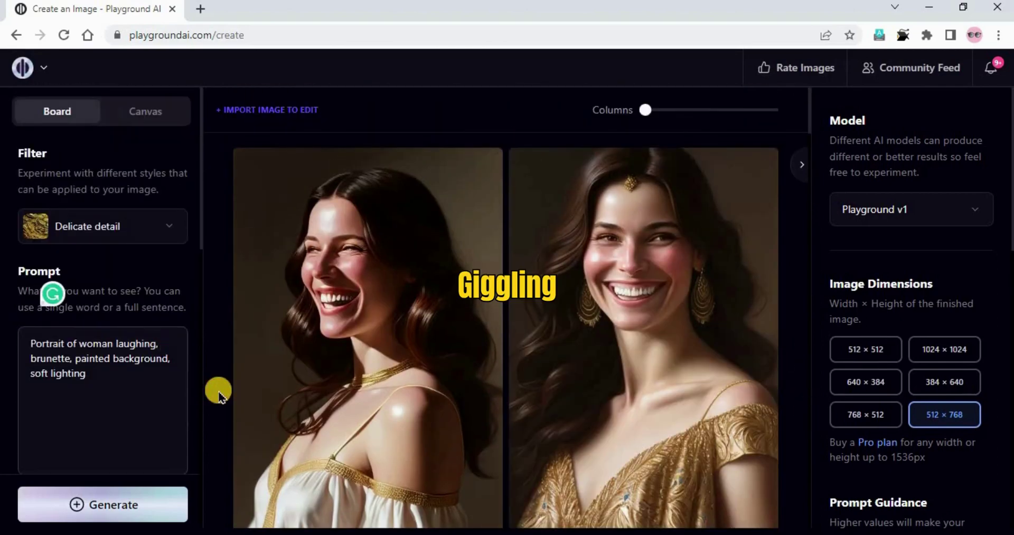
text(gigg)
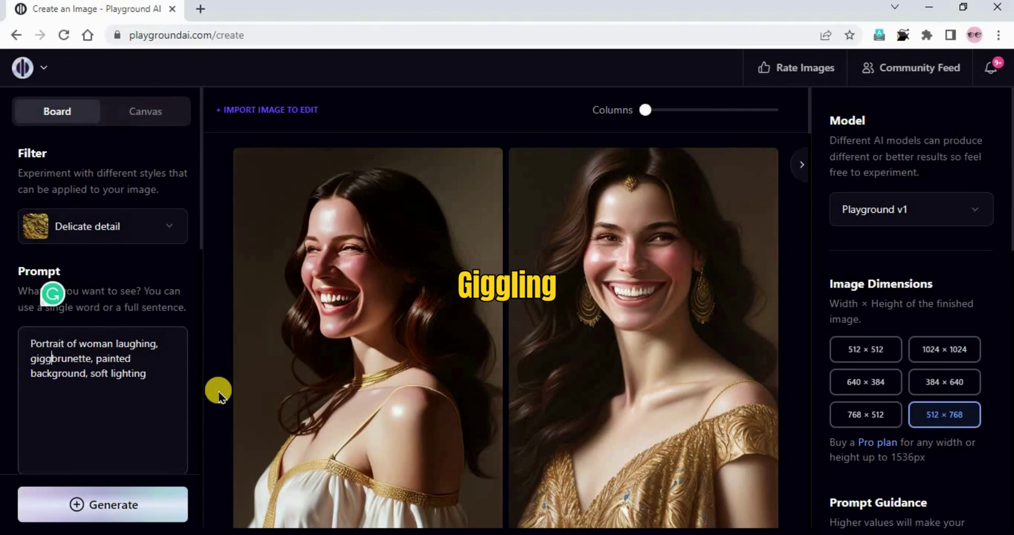
text(ling,)
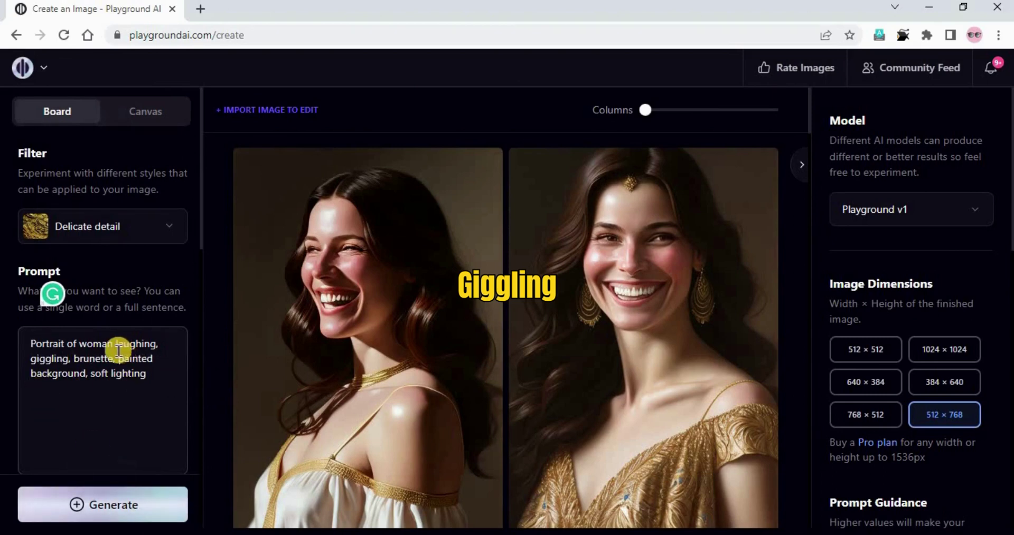
drag(117, 346, 161, 346)
key(BackSpace)
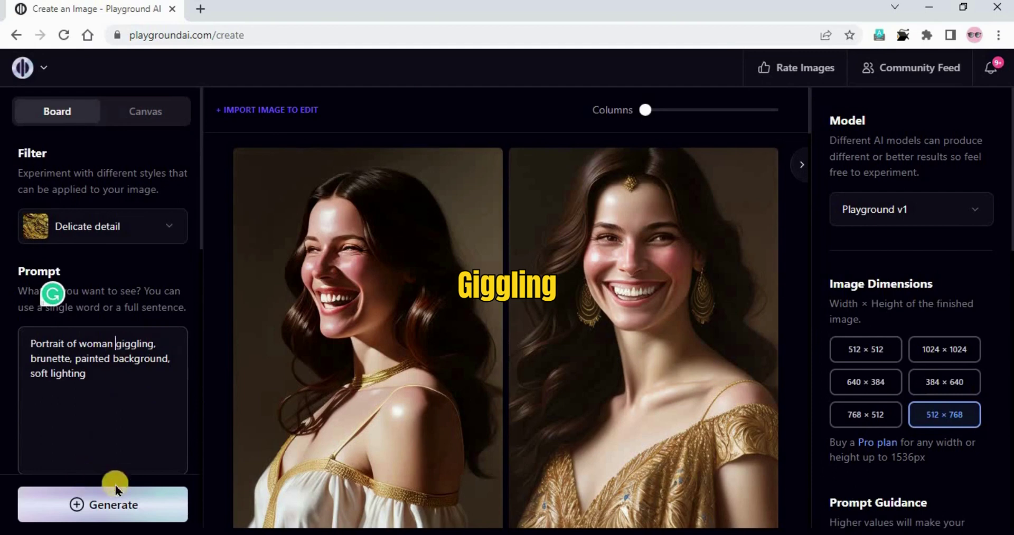
click(152, 504)
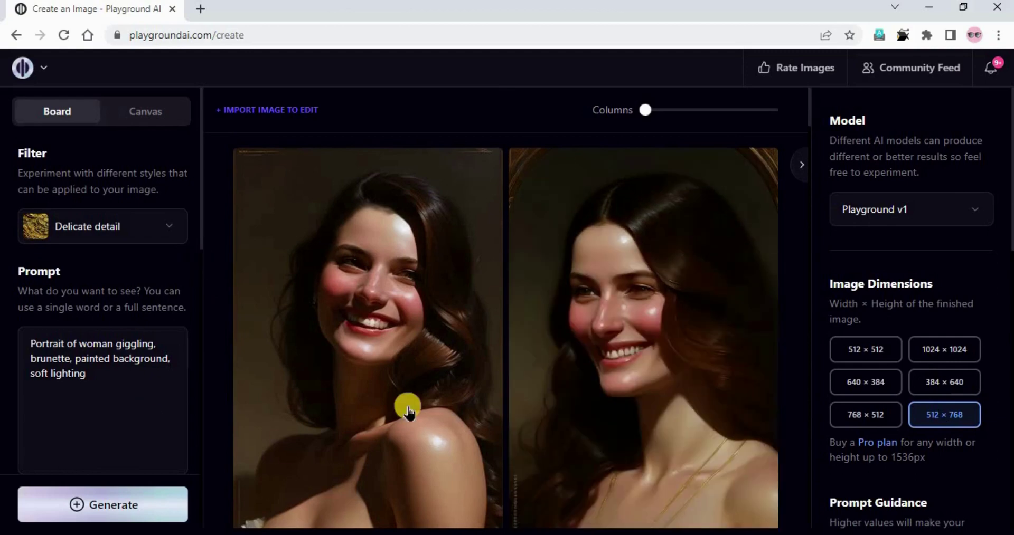
Step: Review the giggling portraits and compare them with the earlier laughing ones
scroll(663, 391, down, 5)
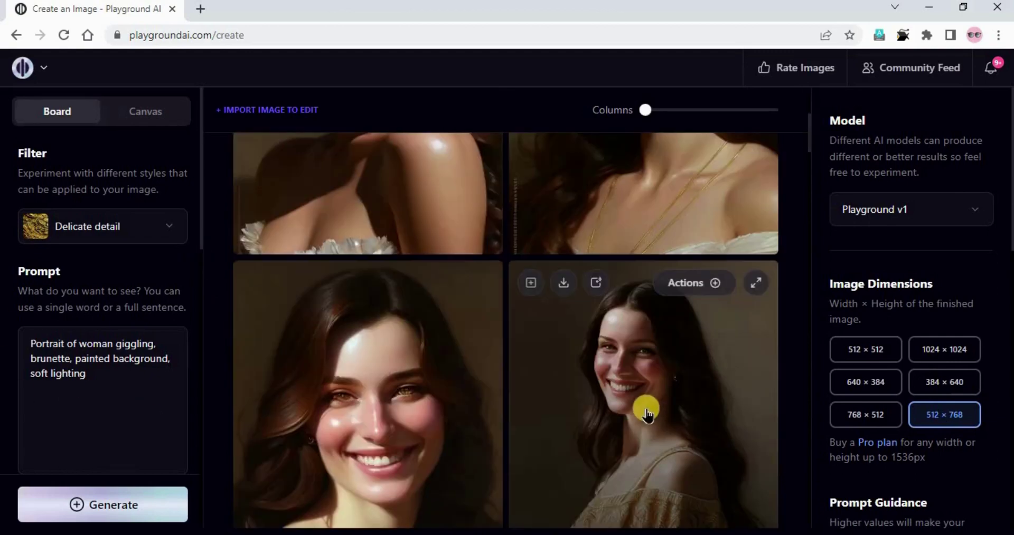
scroll(643, 418, up, 5)
scroll(643, 418, down, 5)
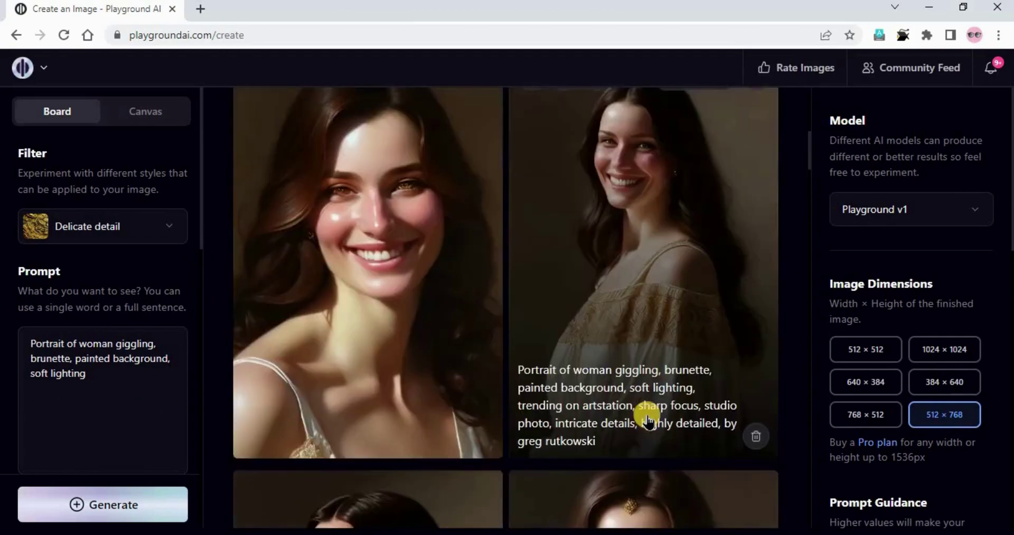
scroll(605, 350, down, 4)
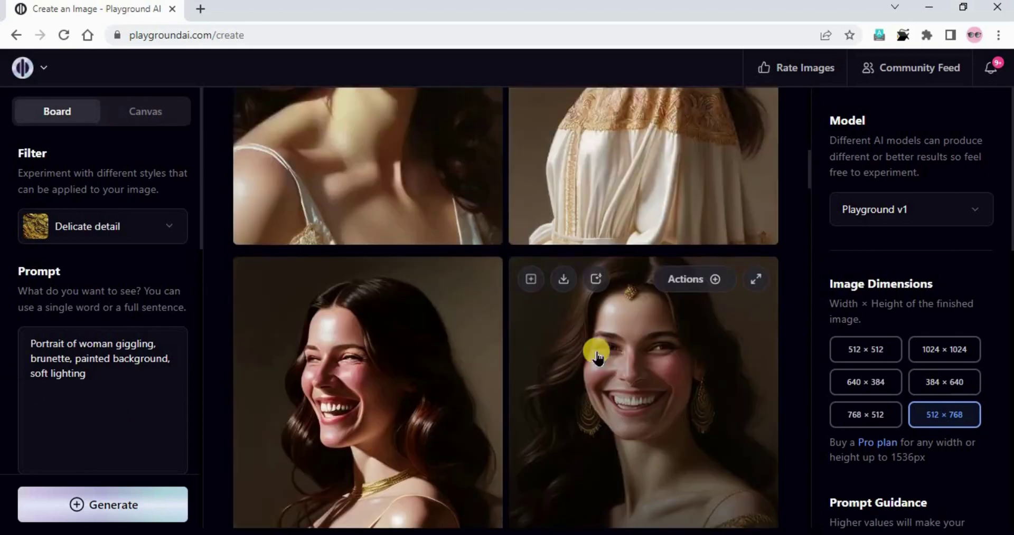
scroll(636, 386, up, 6)
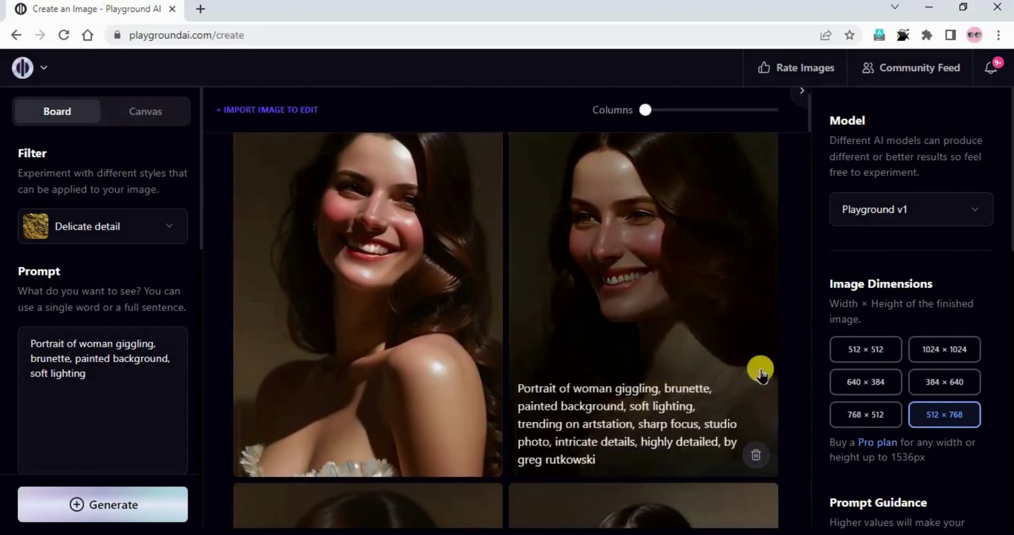
Step: Replace the prompt with "Portrait of woman sad face, upset, blonde, brunette, painted background, soft lighting" and generate a new set of images
triple_click(95, 368)
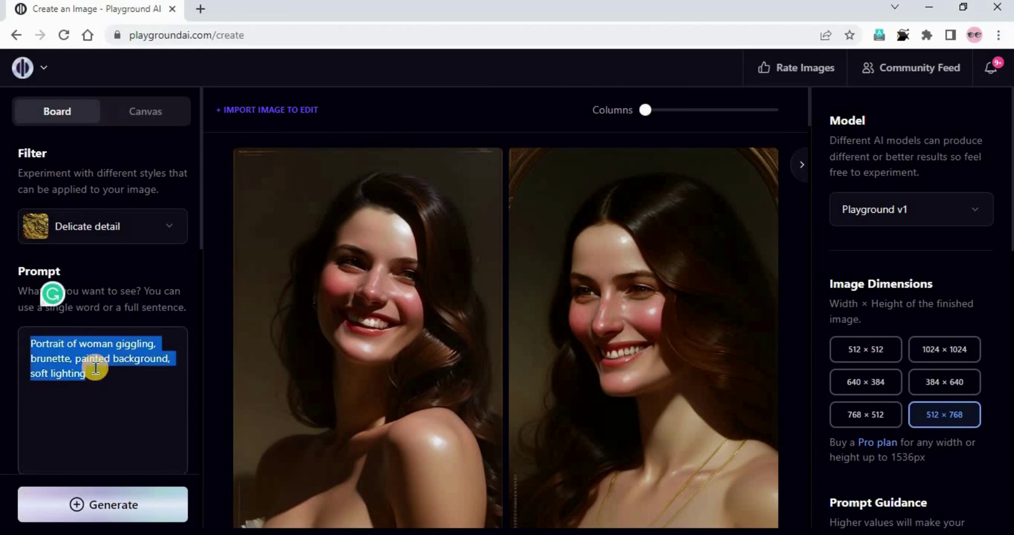
text(Portrait of woman sad face, upset, blonde, brunette, painted background, soft lighting)
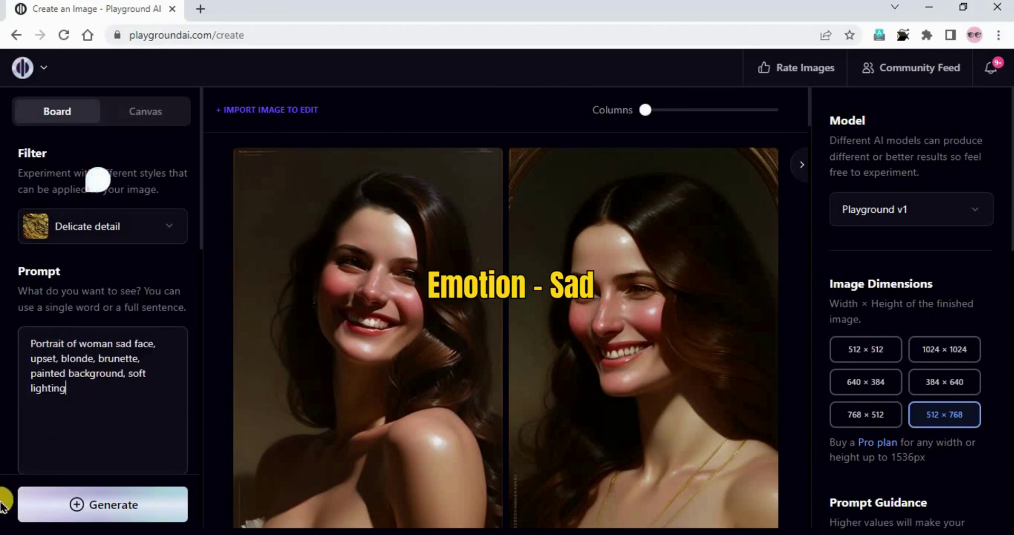
click(78, 509)
click(79, 390)
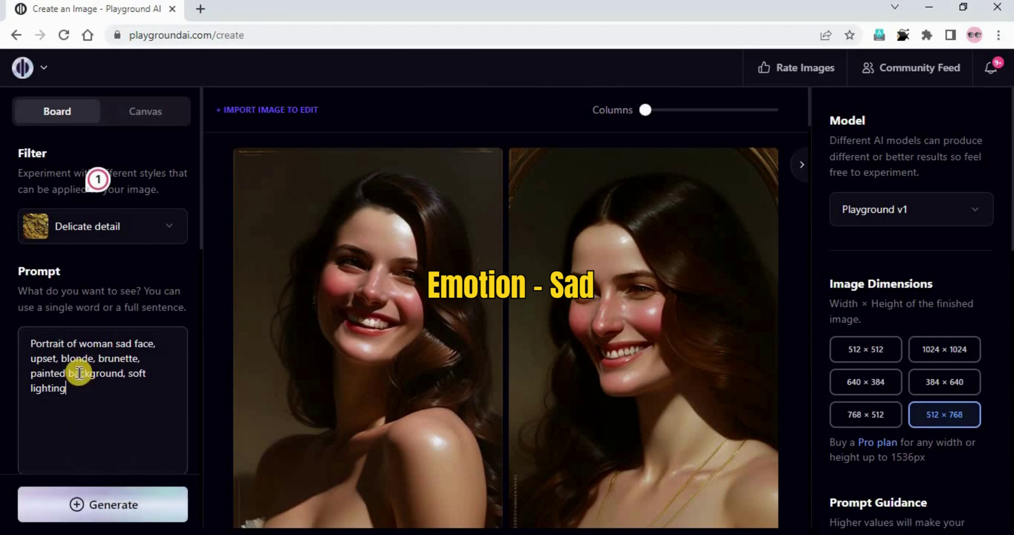
key(ctrl+a)
click(100, 512)
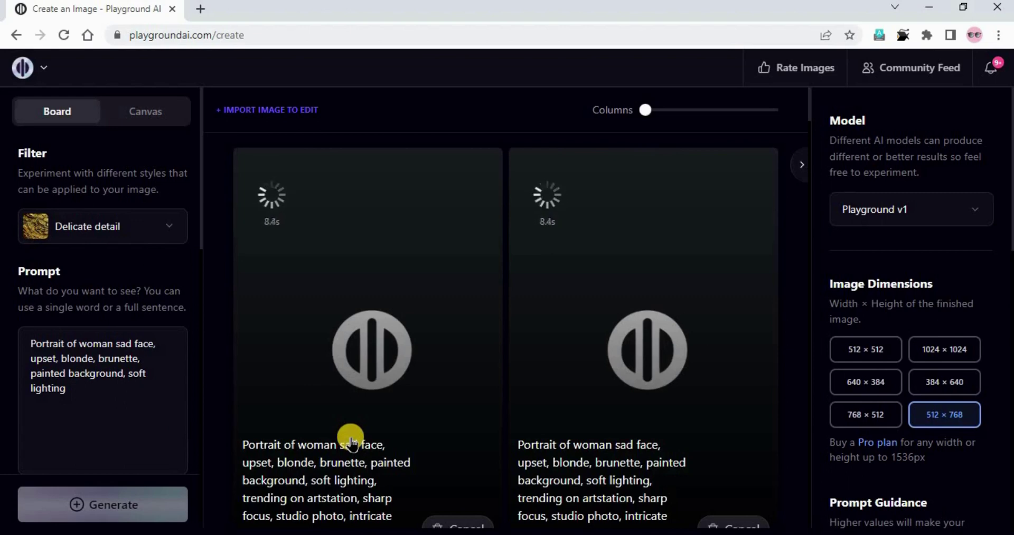
Step: Review the facial expressions in the newly generated sad and upset portraits
scroll(675, 391, down, 4)
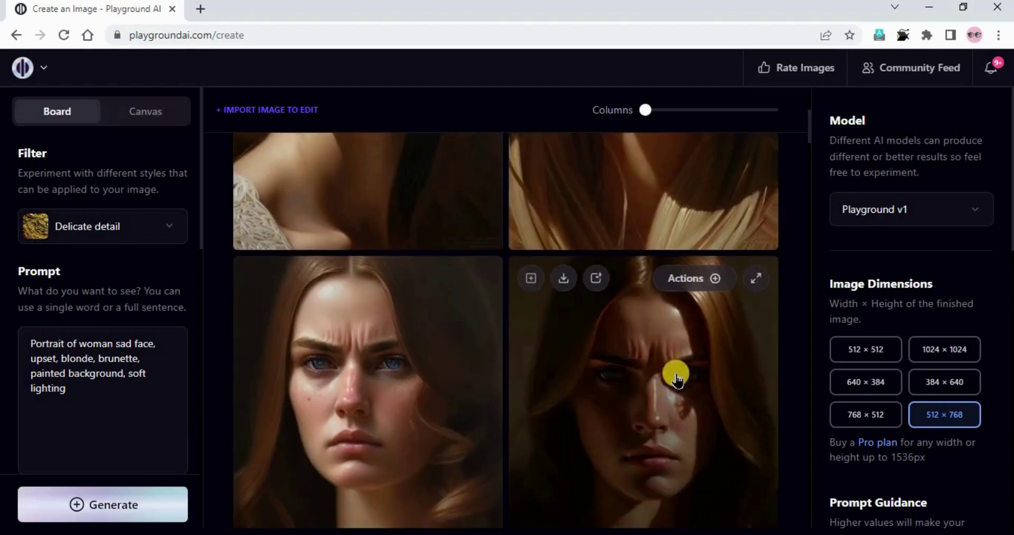
scroll(675, 373, up, 4)
scroll(661, 377, up, 5)
scroll(661, 378, up, 10)
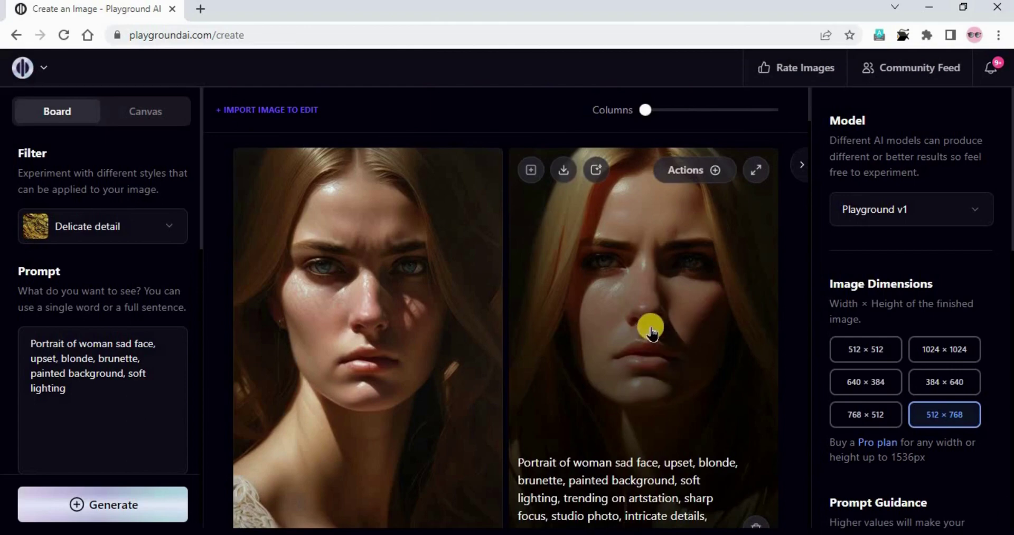
scroll(650, 338, down, 5)
scroll(641, 414, up, 4)
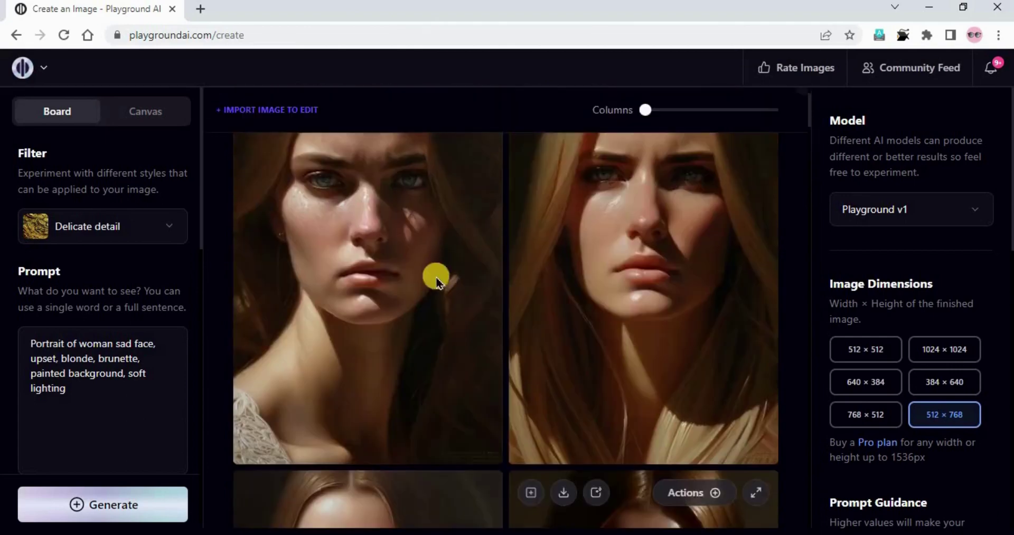
scroll(436, 280, up, 2)
Step: Remove "upset," from the prompt, keeping "Portrait of woman sad face, blonde, brunette, painted background, soft lighting"
click(53, 359)
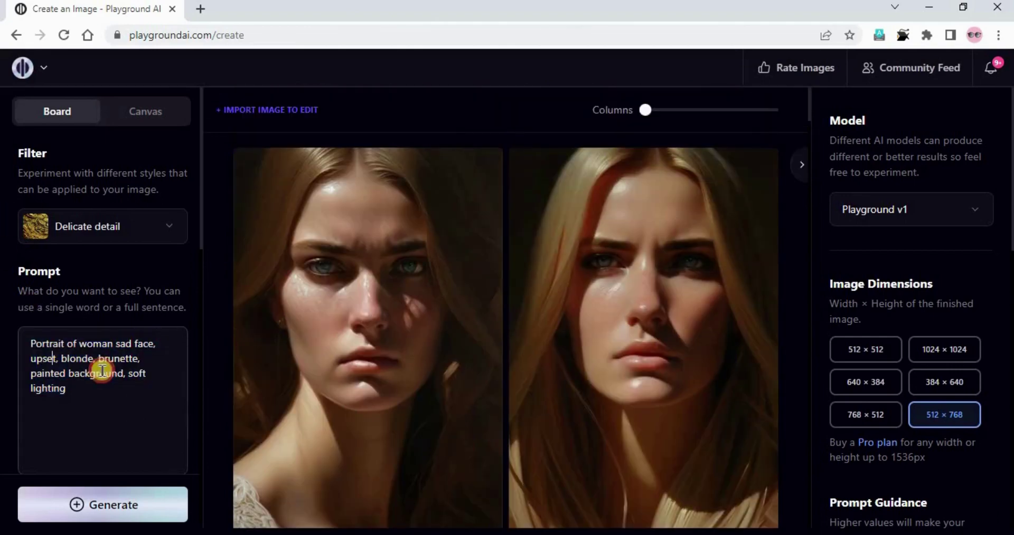
key(BackSpace)
key(BackSpace)
key(BackSpace)
key(BackSpace)
key(Delete)
key(Delete)
key(Delete)
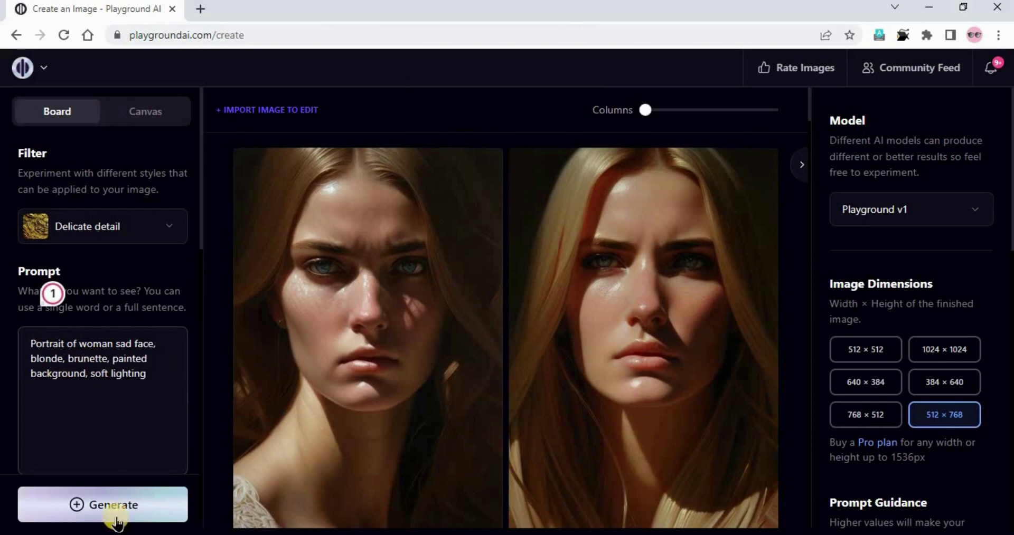
Step: Generate a new set of portraits from the revised sad face prompt and look through the results
key(ctrl+Return)
click(133, 515)
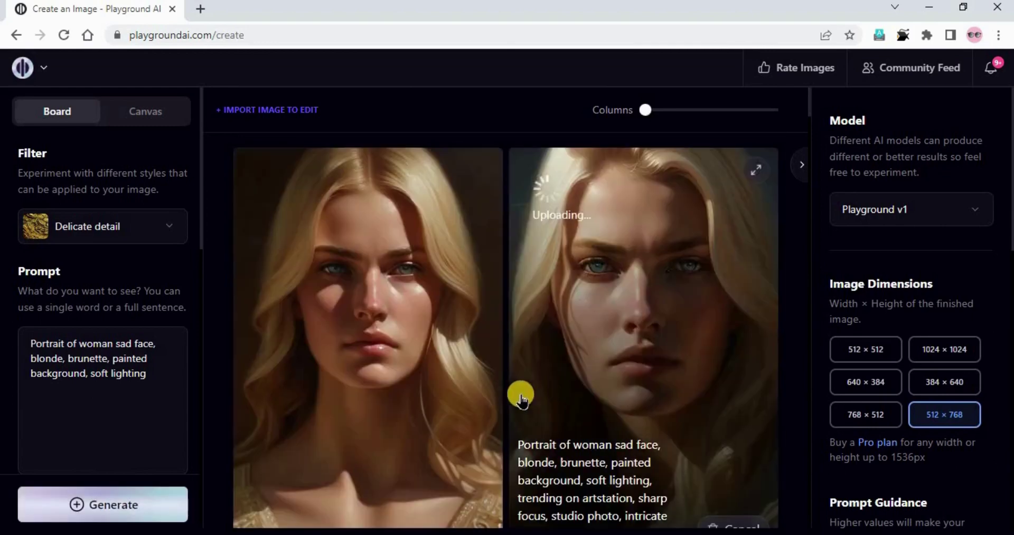
scroll(652, 380, down, 1)
scroll(652, 380, down, 5)
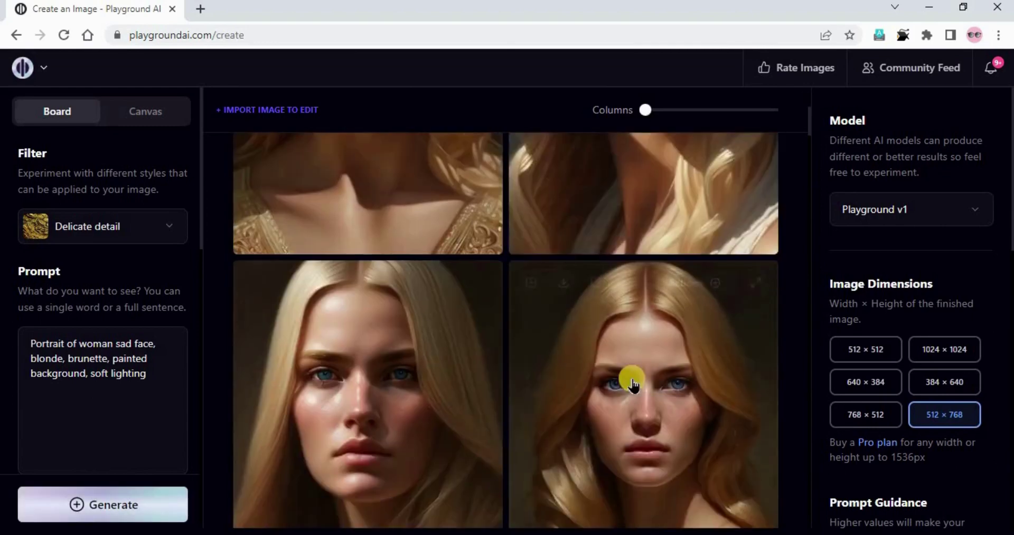
scroll(628, 378, up, 4)
scroll(637, 388, down, 4)
scroll(640, 397, up, 5)
scroll(637, 395, down, 10)
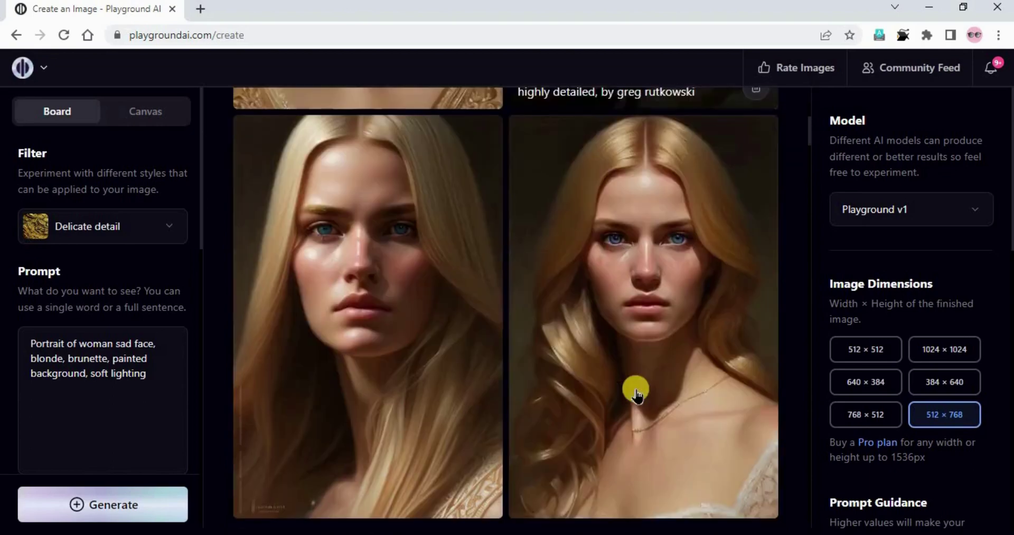
Step: Compare the facial expressions in the new sad face portraits with those in the earlier sad and upset set
scroll(636, 394, down, 8)
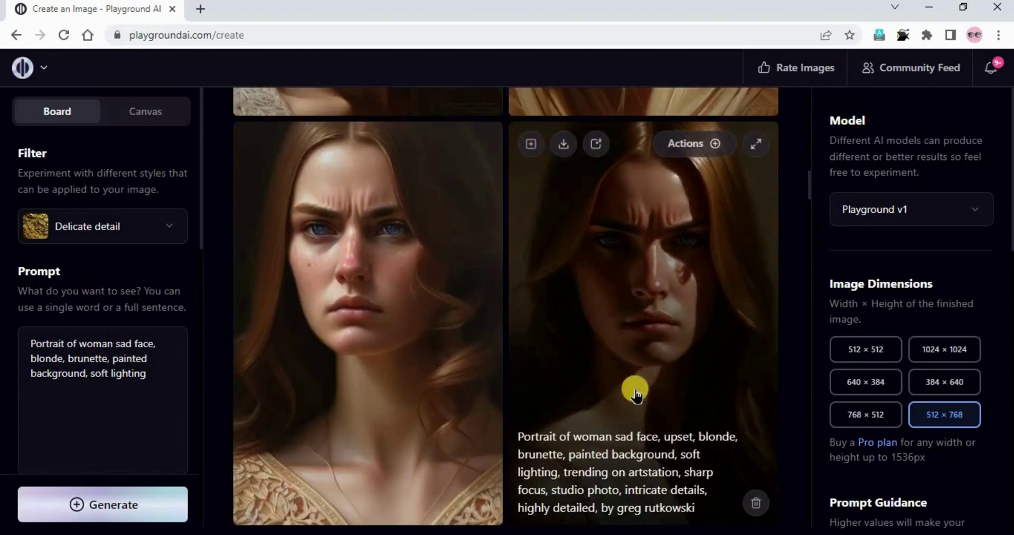
scroll(370, 380, up, 2)
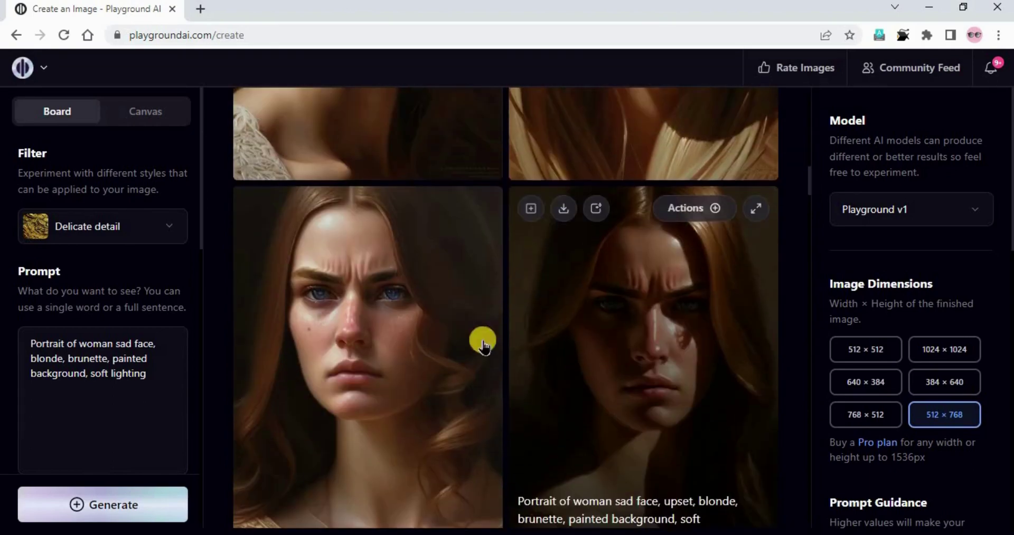
scroll(417, 402, up, 10)
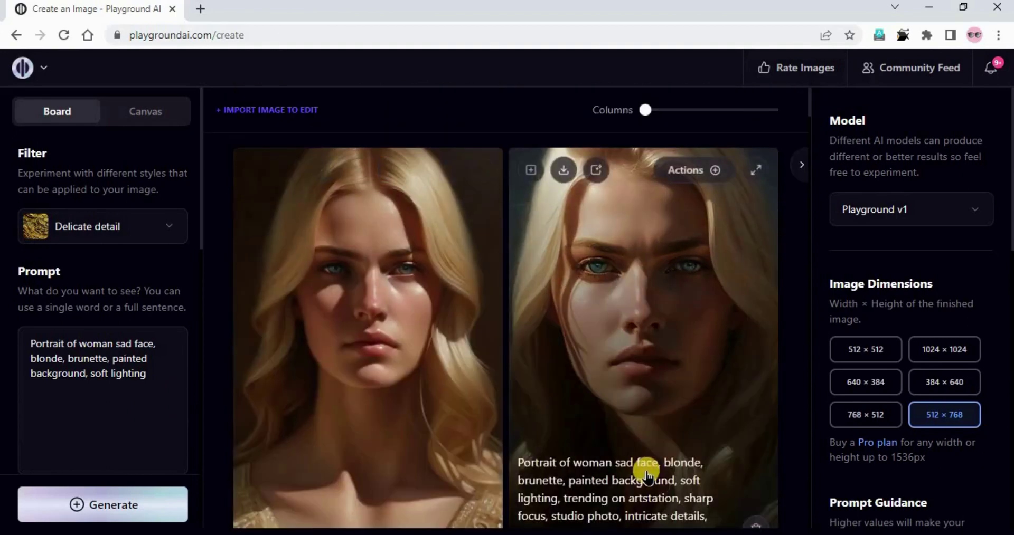
scroll(641, 403, down, 8)
scroll(692, 422, down, 5)
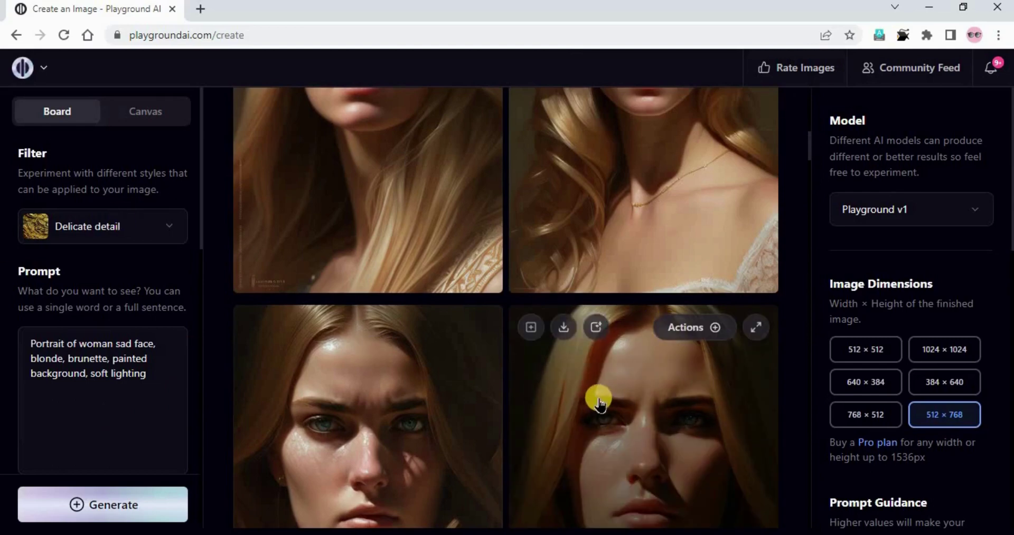
click(540, 329)
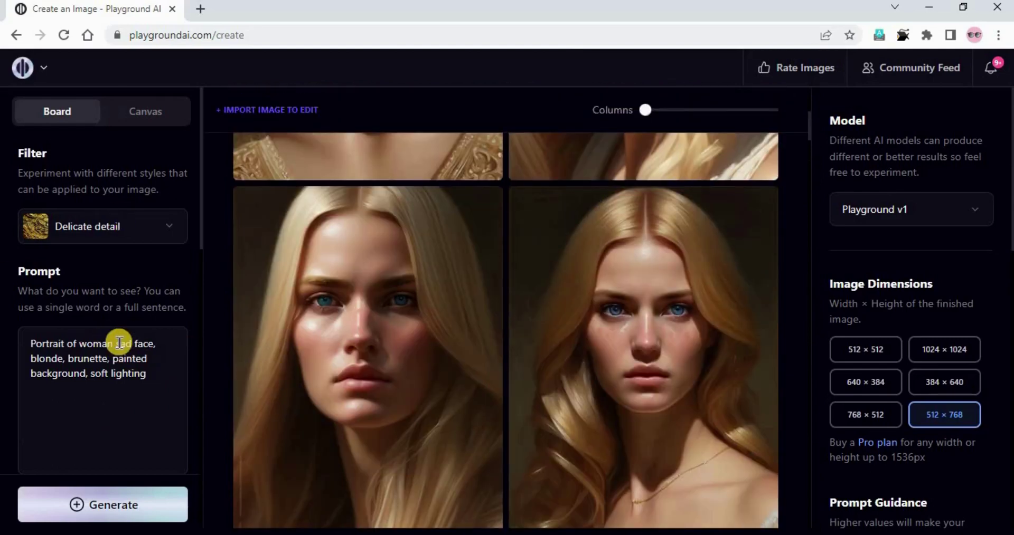
double_click(119, 342)
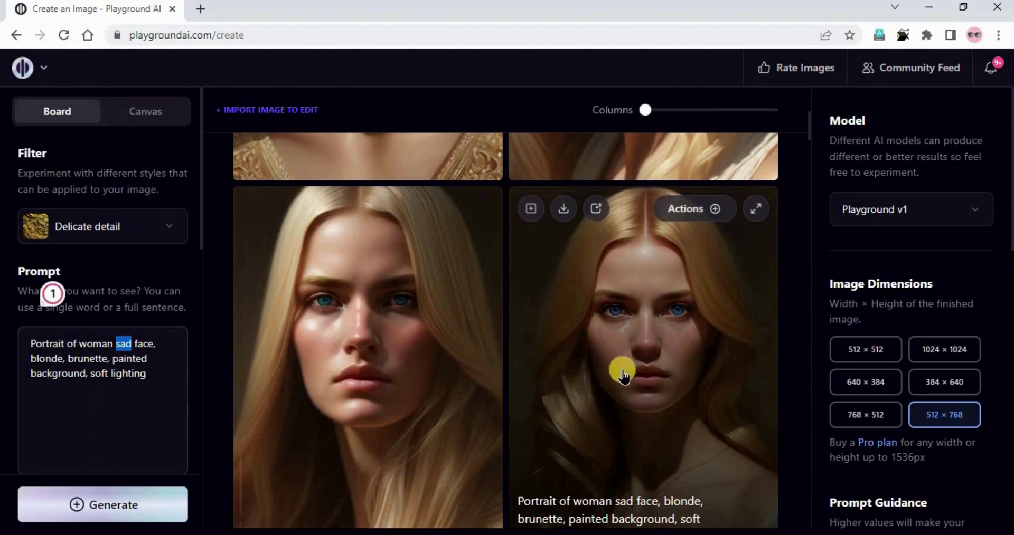
scroll(623, 372, down, 10)
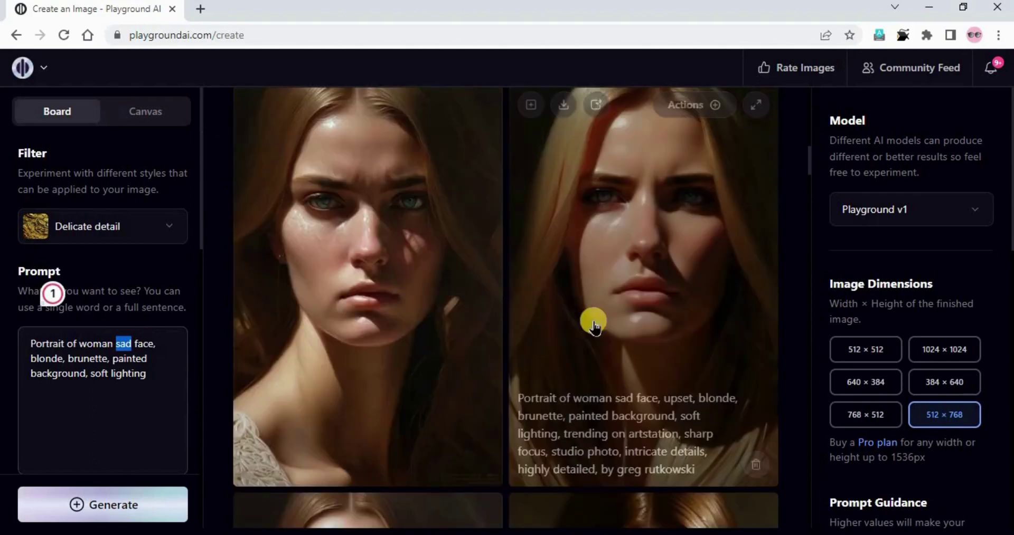
scroll(657, 369, down, 5)
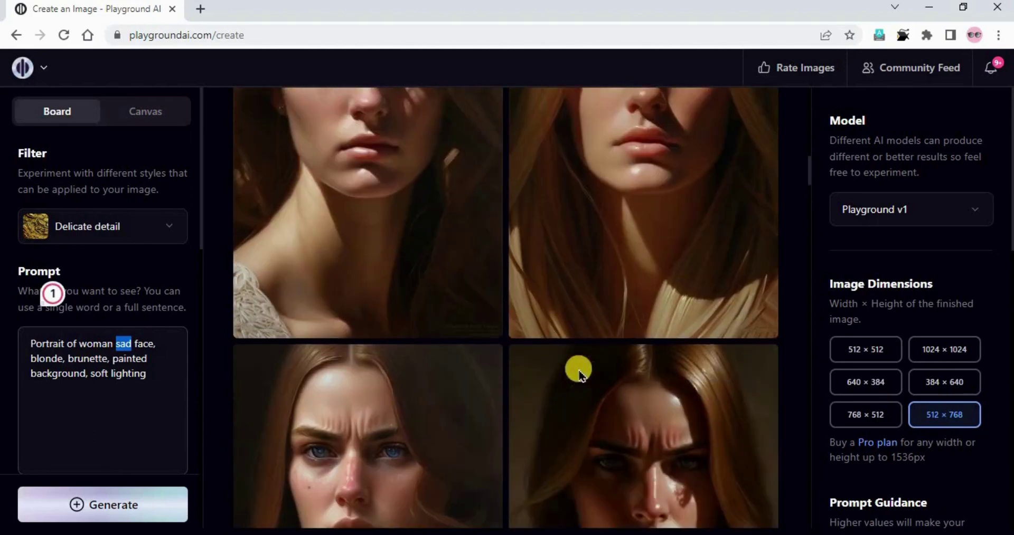
scroll(556, 366, up, 15)
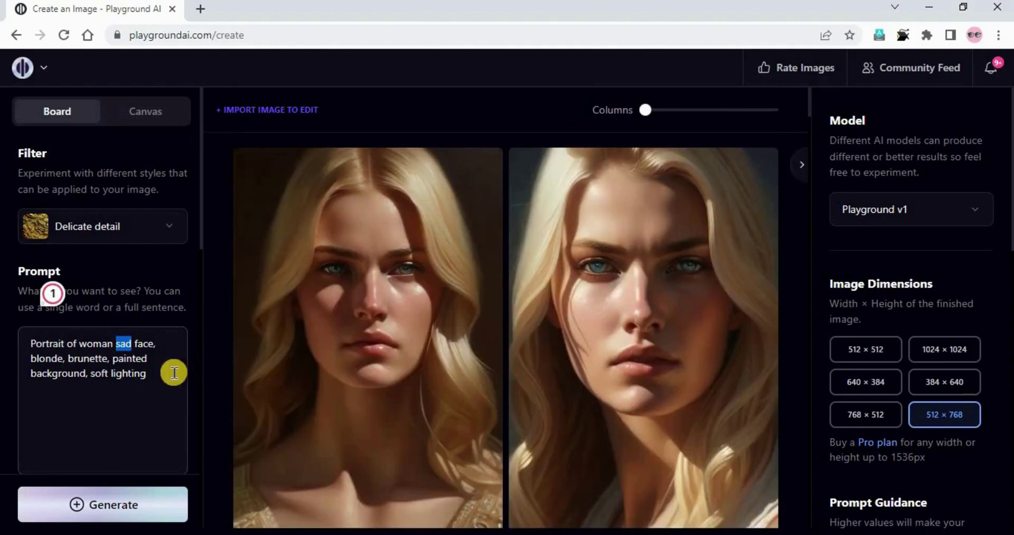
click(174, 370)
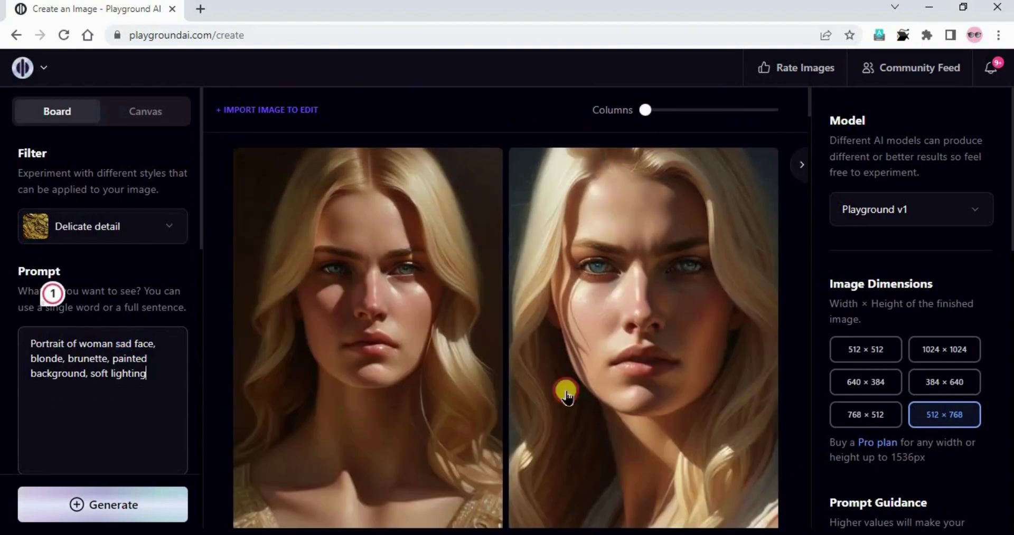
scroll(564, 404, down, 1)
scroll(632, 435, down, 10)
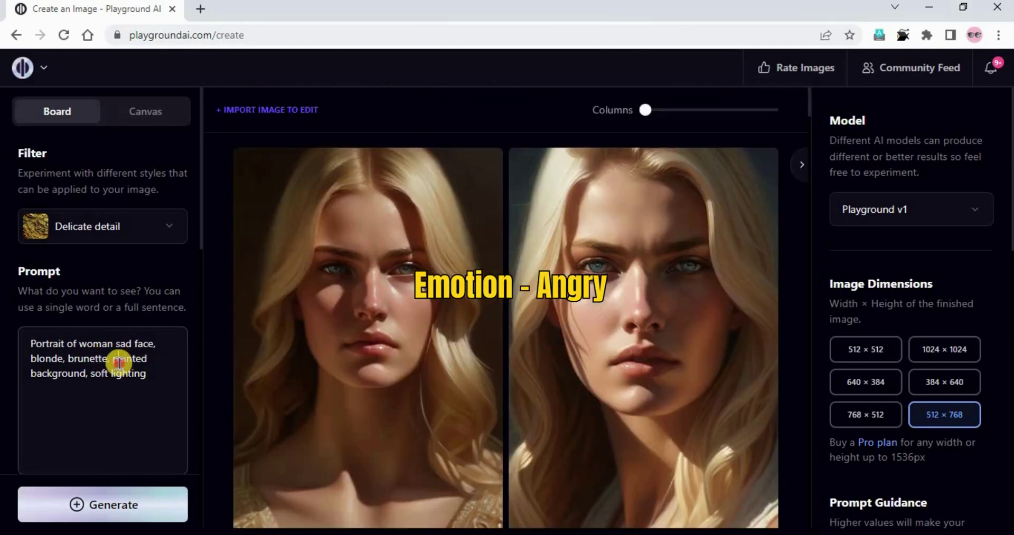
Step: Replace the prompt with "Portrait of woman, angry, scrunched face, brunette, painted background, soft lighting" and generate a new set of images
triple_click(120, 363)
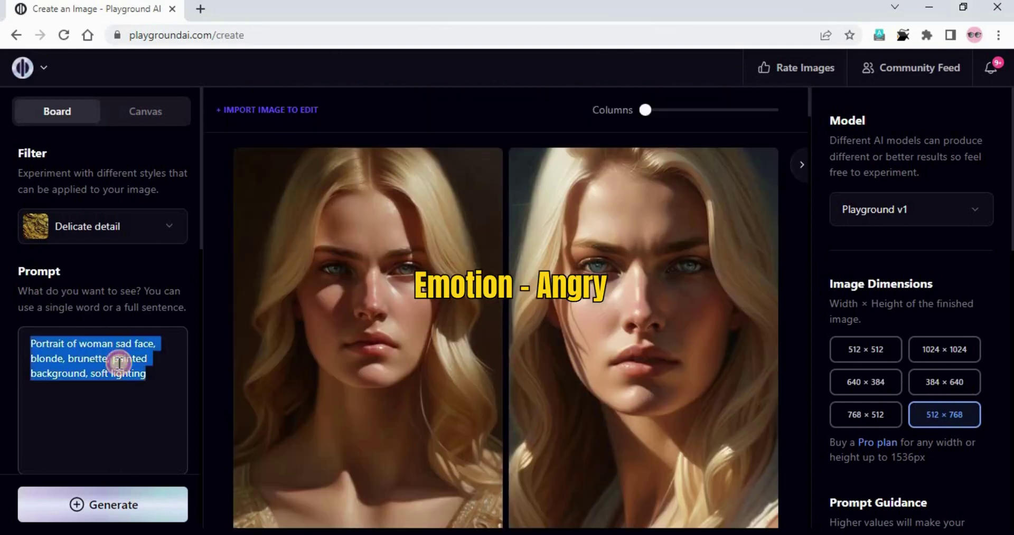
text(Portrait of woman, angry, scrunched face, brunette, painted background, soft lighting)
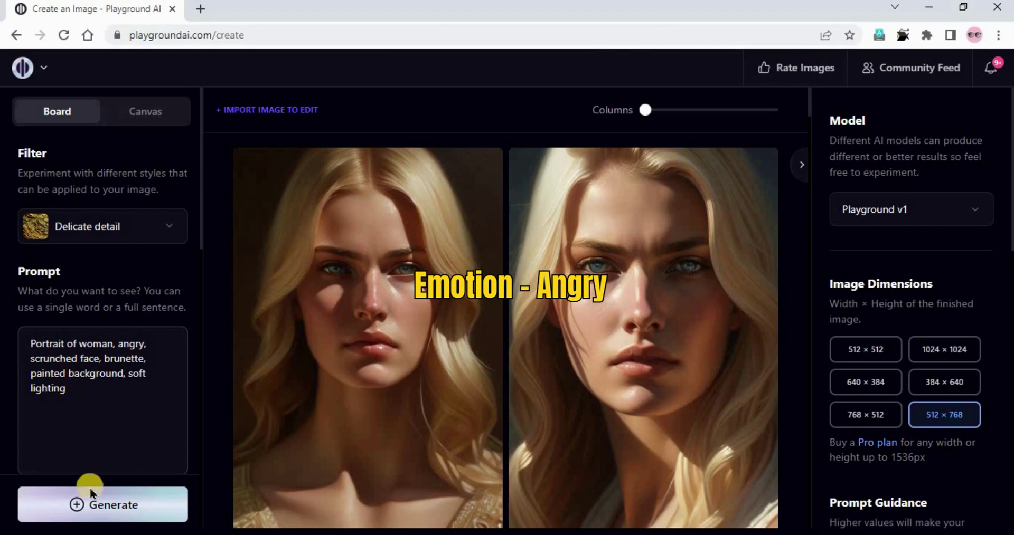
click(121, 517)
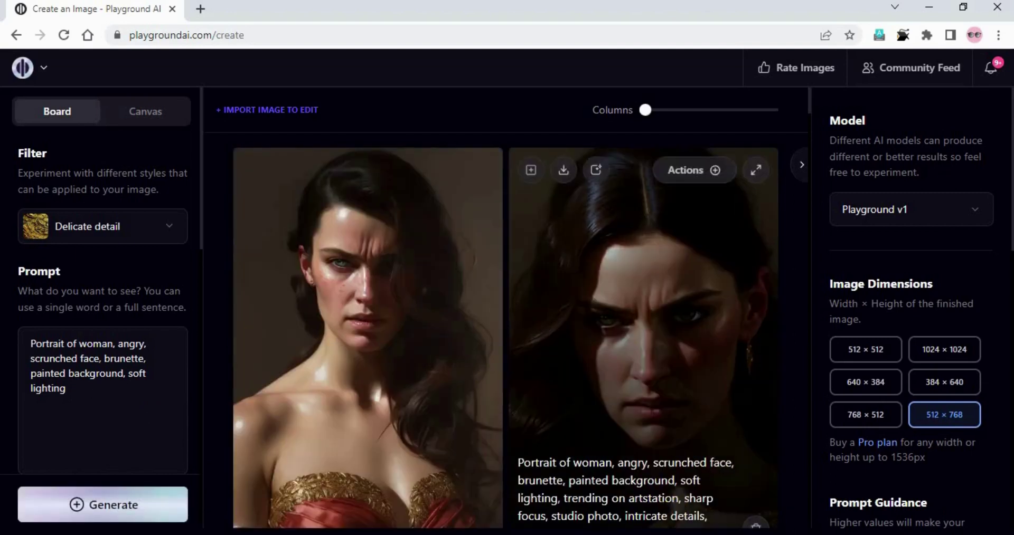
Step: Review the facial expressions in the newly generated angry, scrunched face portraits
scroll(655, 430, down, 10)
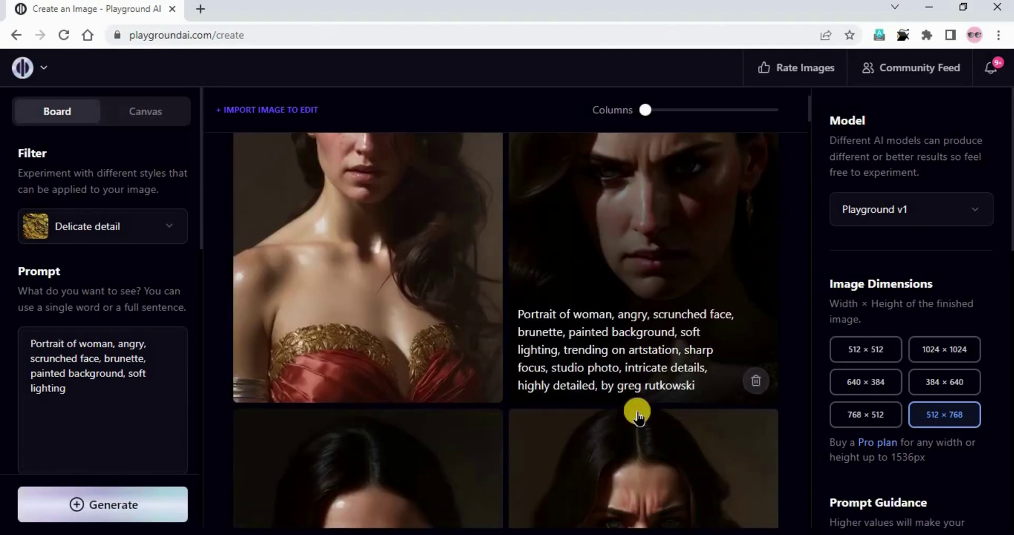
scroll(623, 454, down, 5)
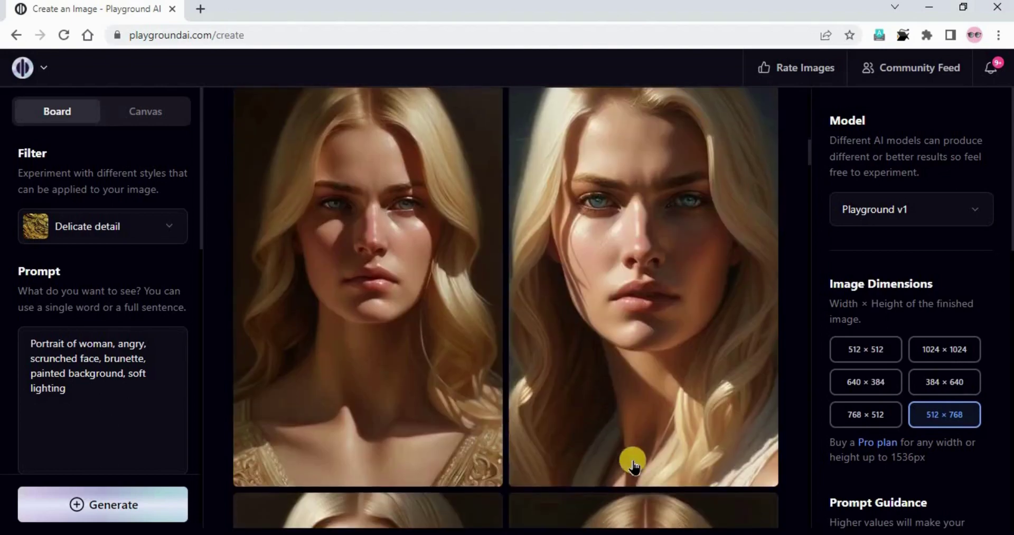
scroll(607, 423, up, 10)
scroll(671, 475, up, 3)
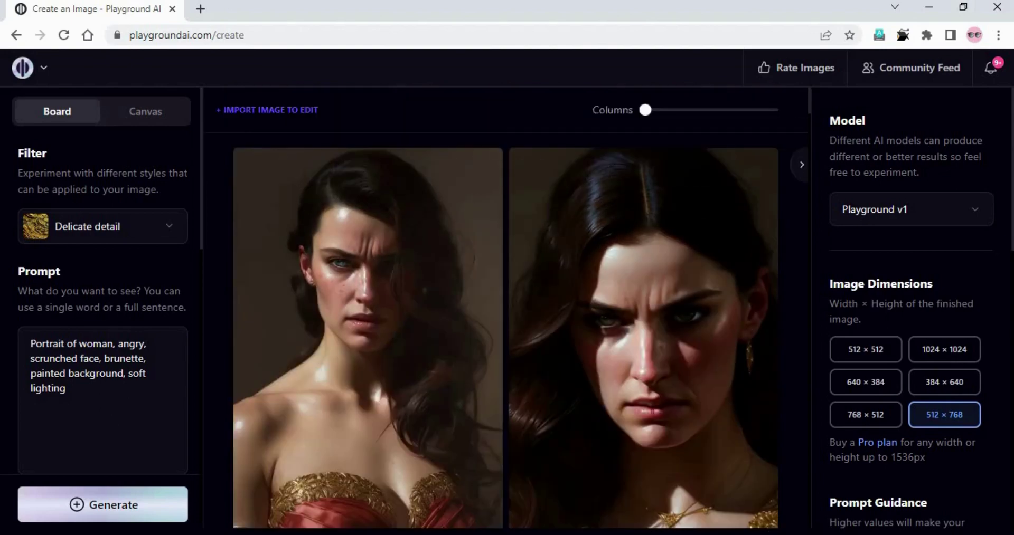
mouse_move(679, 479)
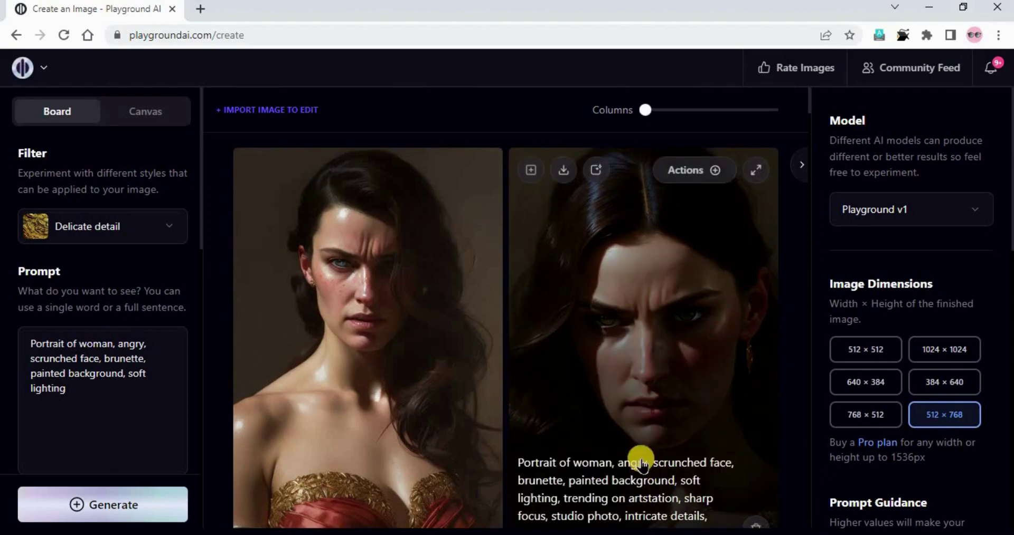
scroll(640, 465, down, 5)
scroll(654, 470, up, 5)
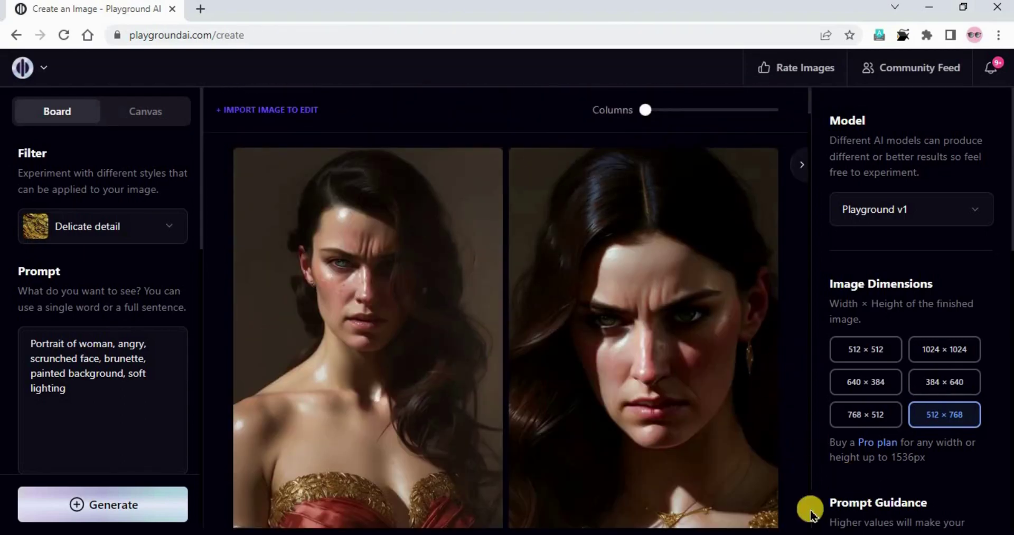
mouse_move(740, 395)
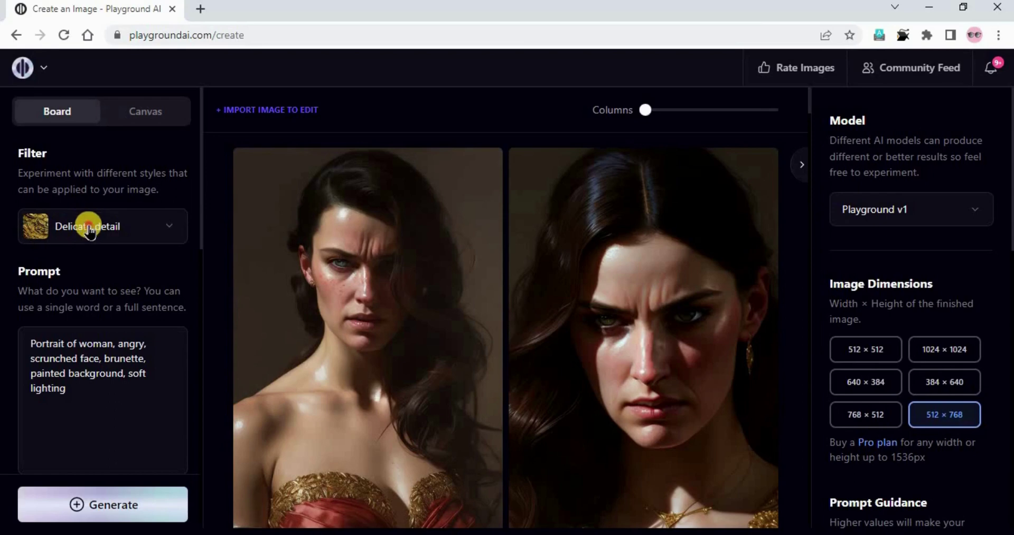
Step: Change the filter to Lush illumination and generate a new set of portraits from the same angry prompt
click(116, 238)
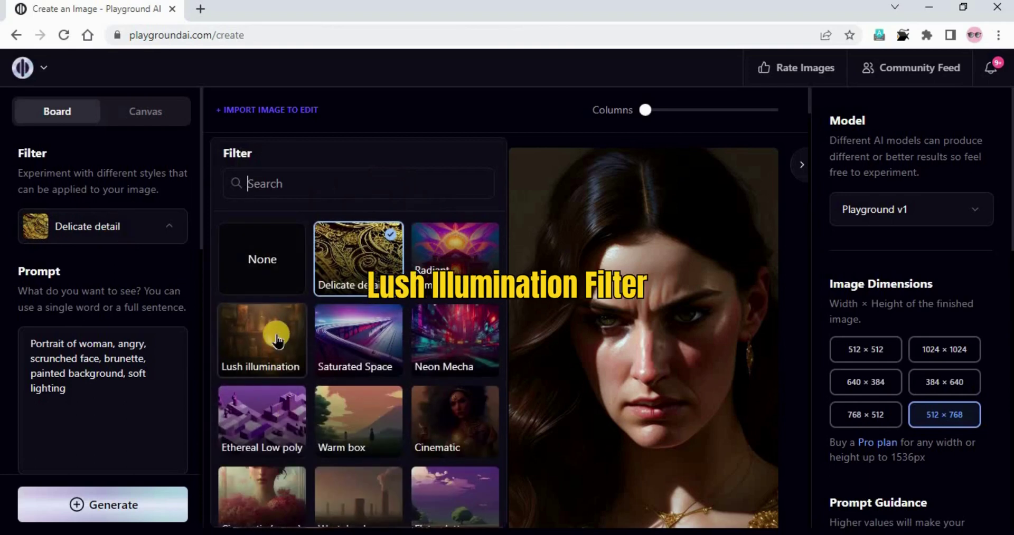
click(277, 341)
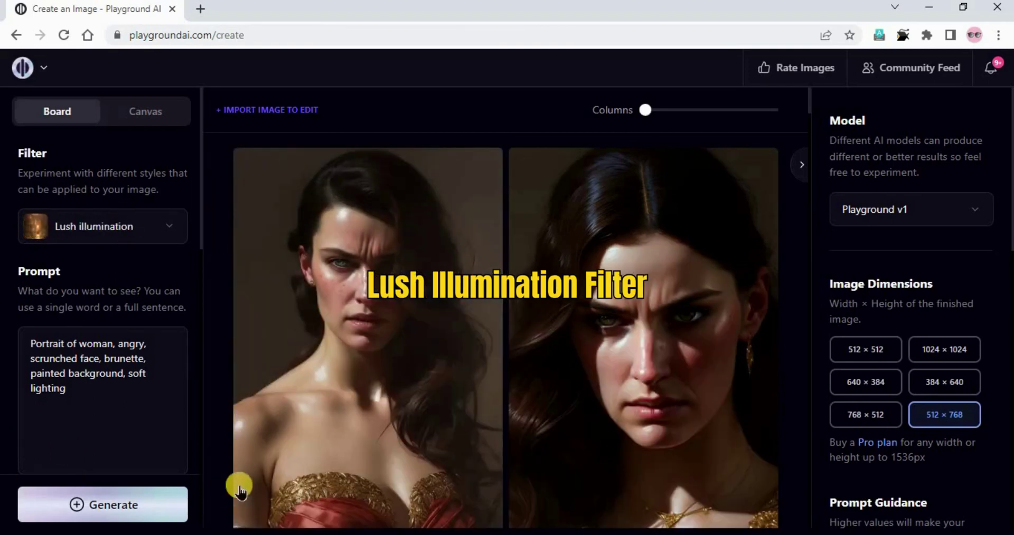
click(147, 505)
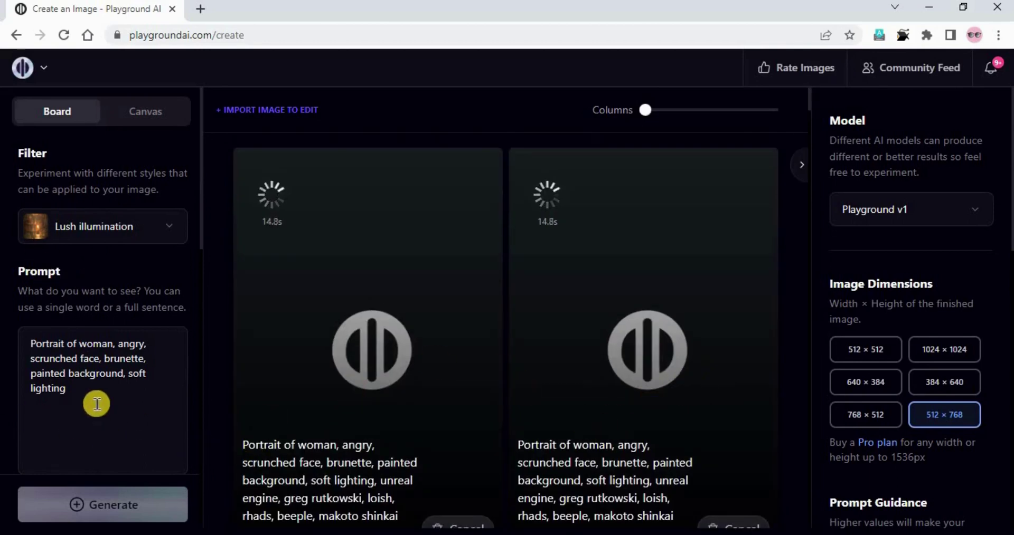
Step: Compare the style and expressions of the Lush illumination portraits with the earlier Delicate detail angry portraits
scroll(621, 379, down, 5)
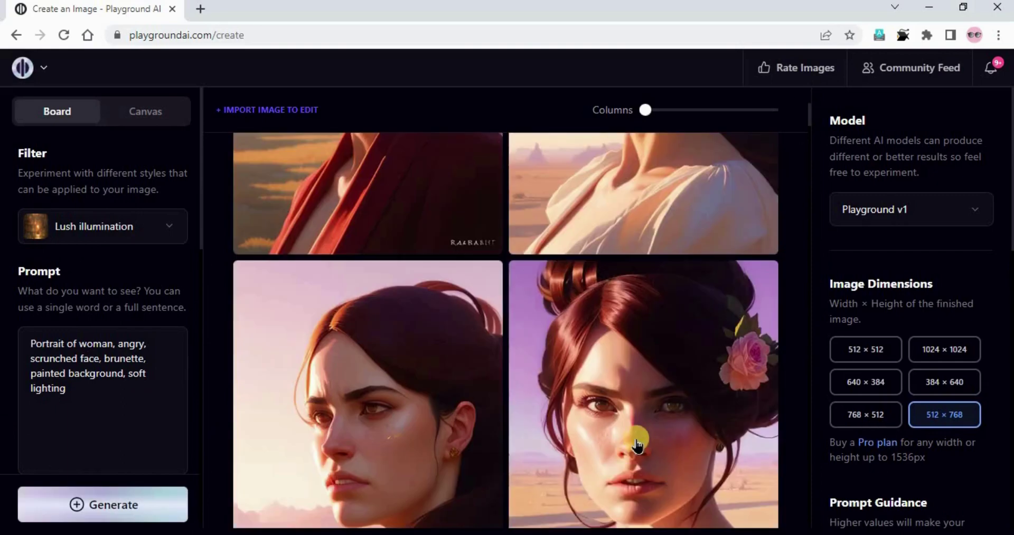
scroll(640, 445, up, 3)
scroll(622, 453, up, 5)
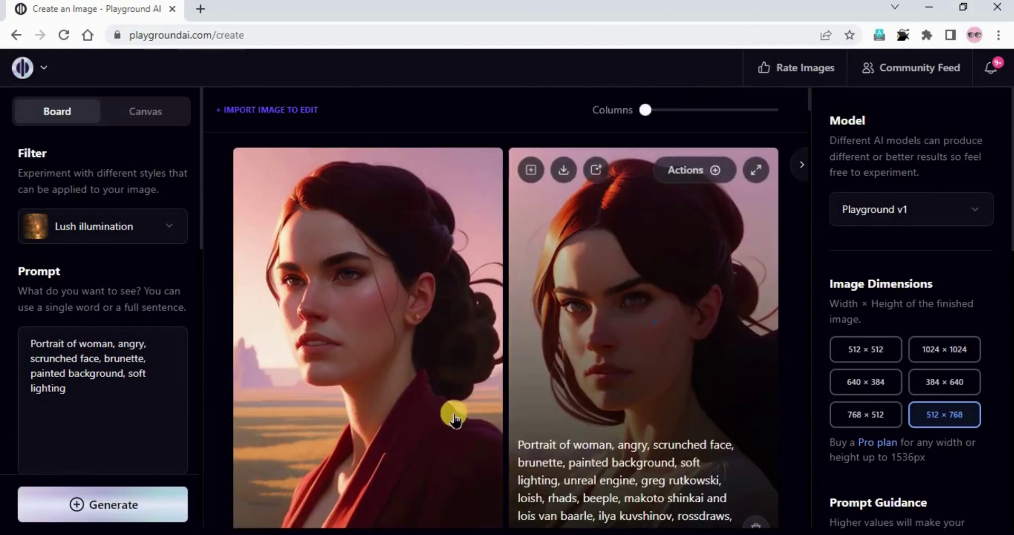
scroll(671, 342, down, 6)
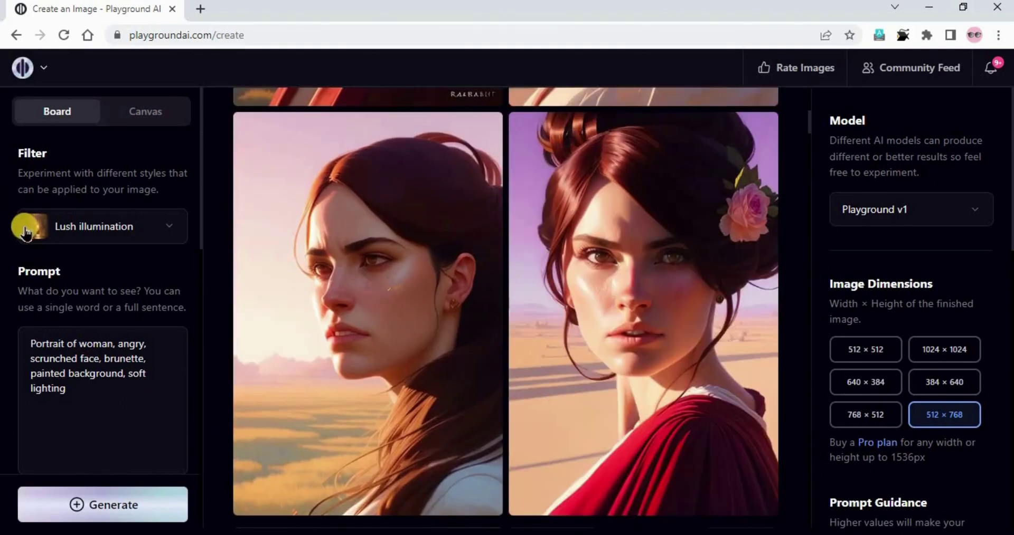
scroll(623, 351, up, 5)
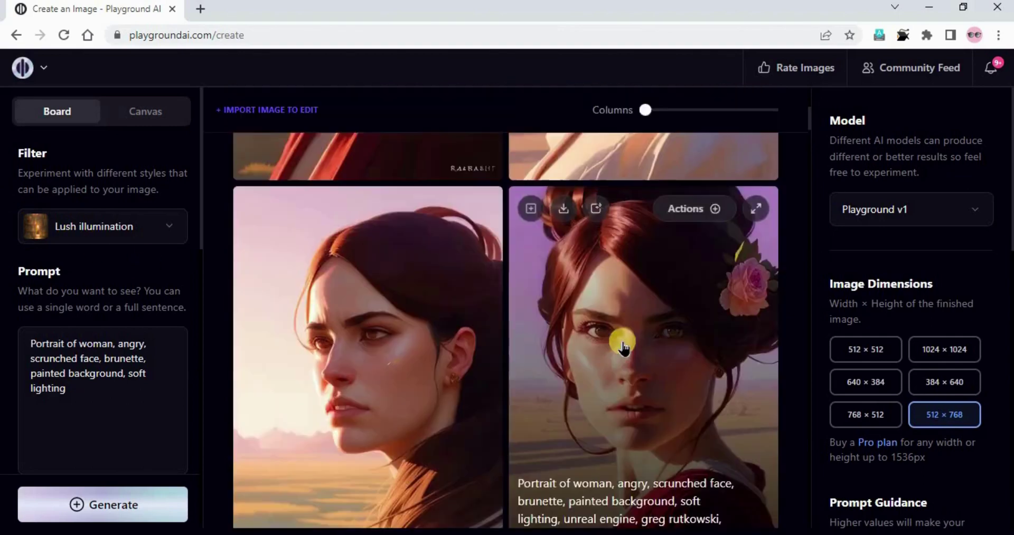
scroll(649, 379, down, 6)
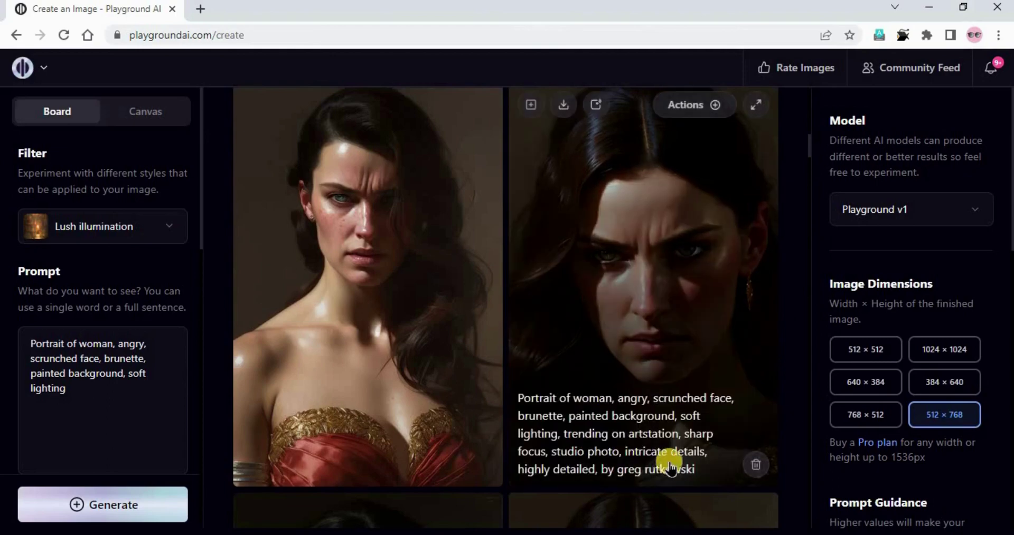
scroll(528, 417, up, 8)
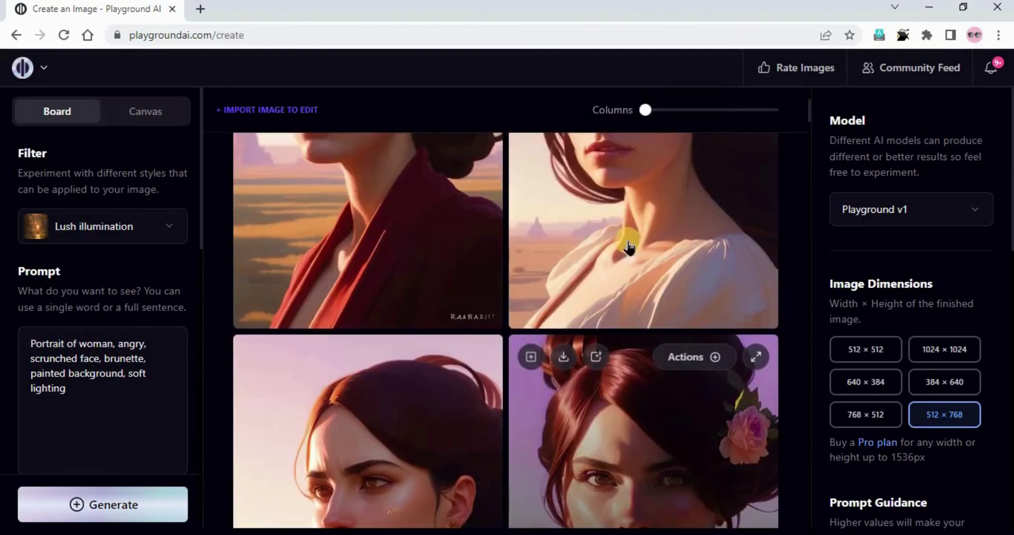
scroll(650, 376, up, 4)
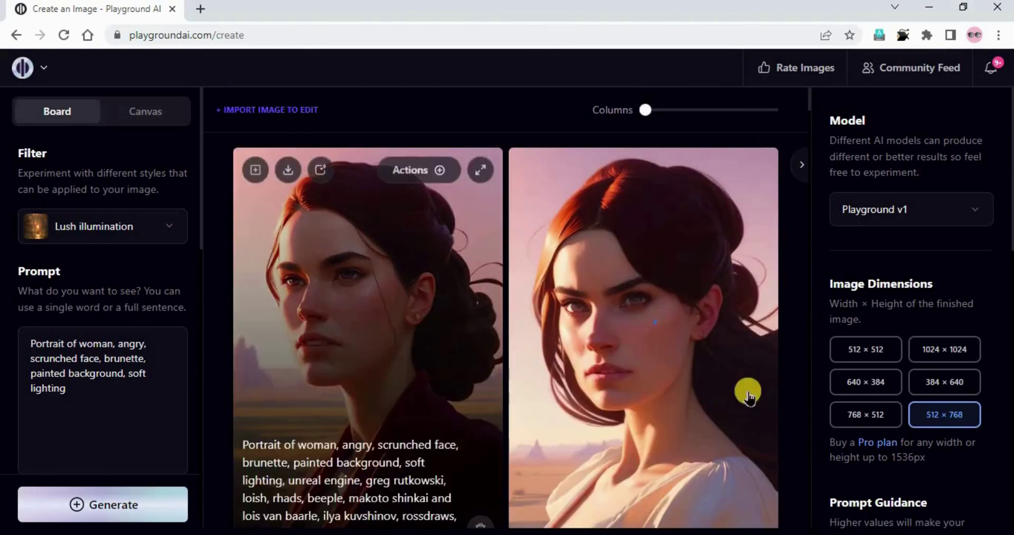
scroll(707, 399, down, 6)
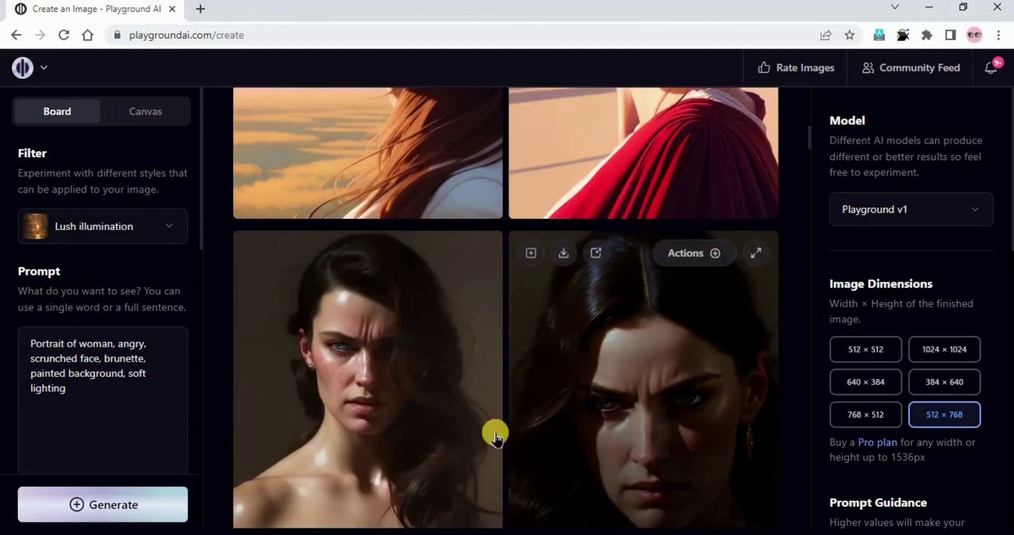
scroll(422, 365, up, 4)
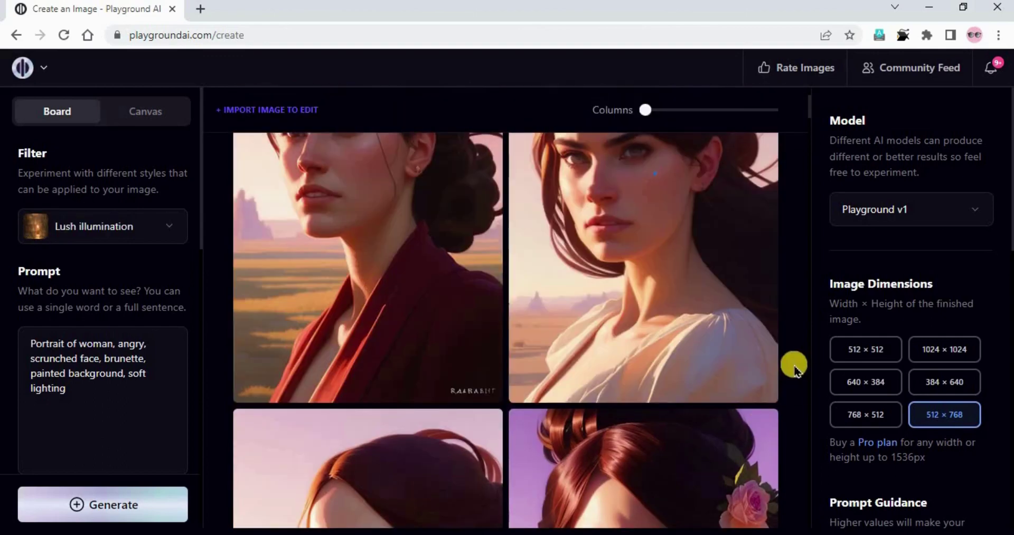
Step: Replace the prompt with "portrait of a woman, crying, sobbing, painted background, soft lighting" and generate a new set of images
triple_click(85, 377)
text(7. portrait of a woman, crying, sobbing, painted background, soft lighting)
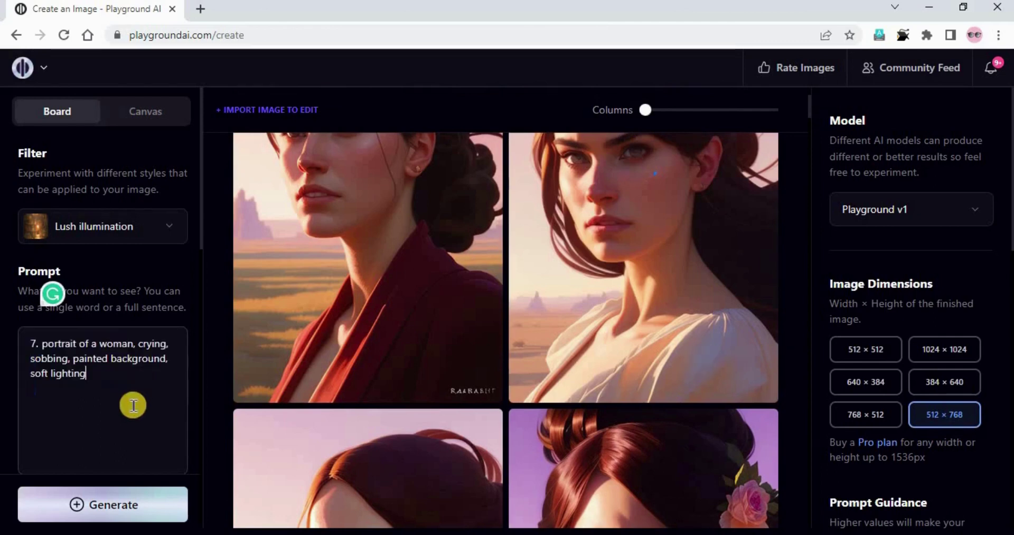
key(BackSpace)
key(BackSpace)
key(BackSpace)
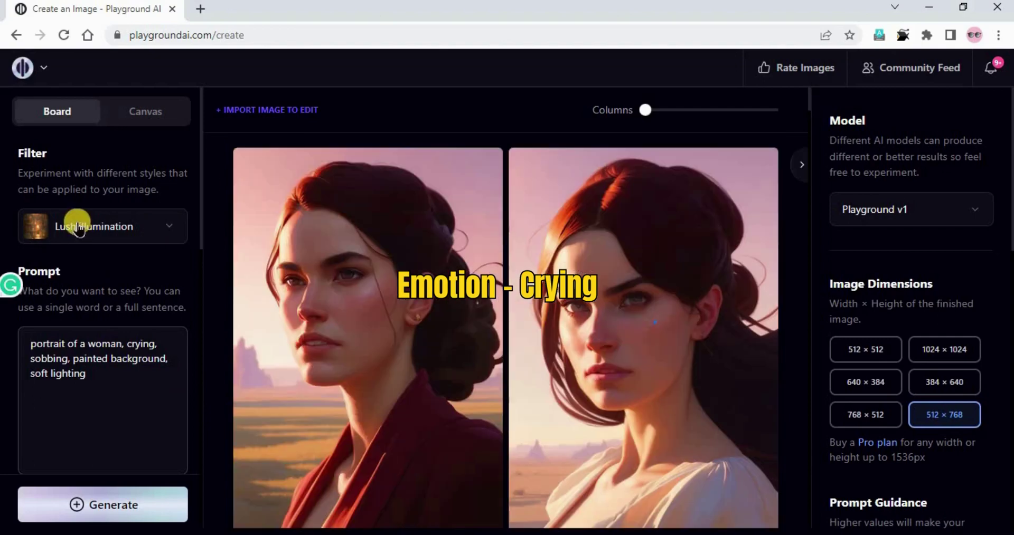
click(124, 519)
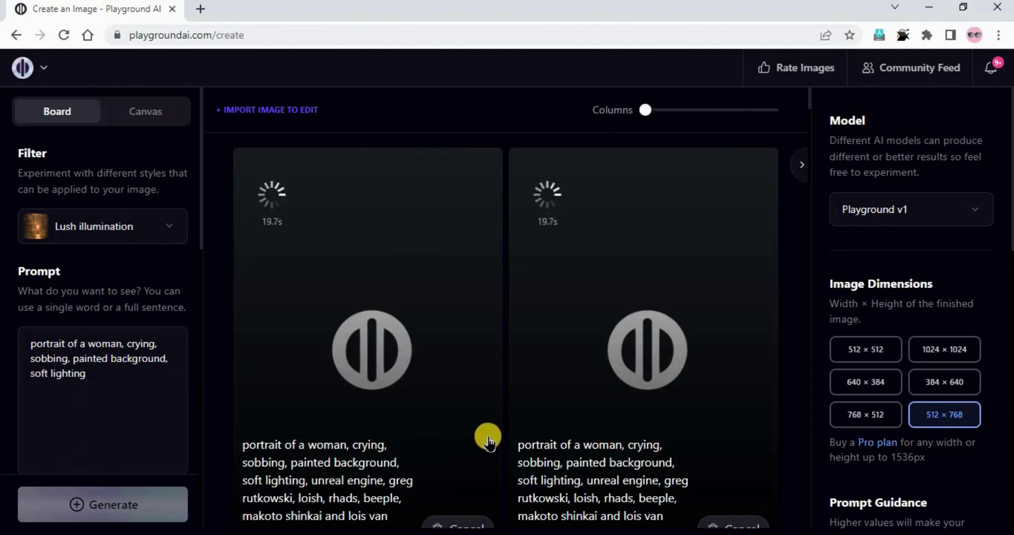
Step: Review the Lush illumination crying portraits, enlarging individual images to examine the facial expressions and tears
scroll(680, 460, down, 8)
scroll(681, 462, up, 5)
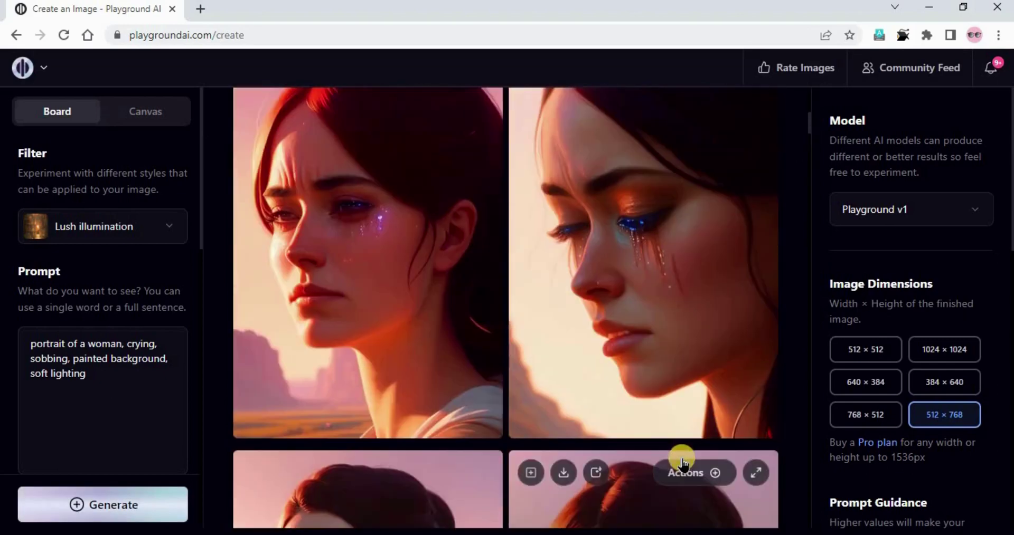
scroll(675, 464, up, 3)
scroll(675, 459, down, 3)
scroll(675, 464, up, 7)
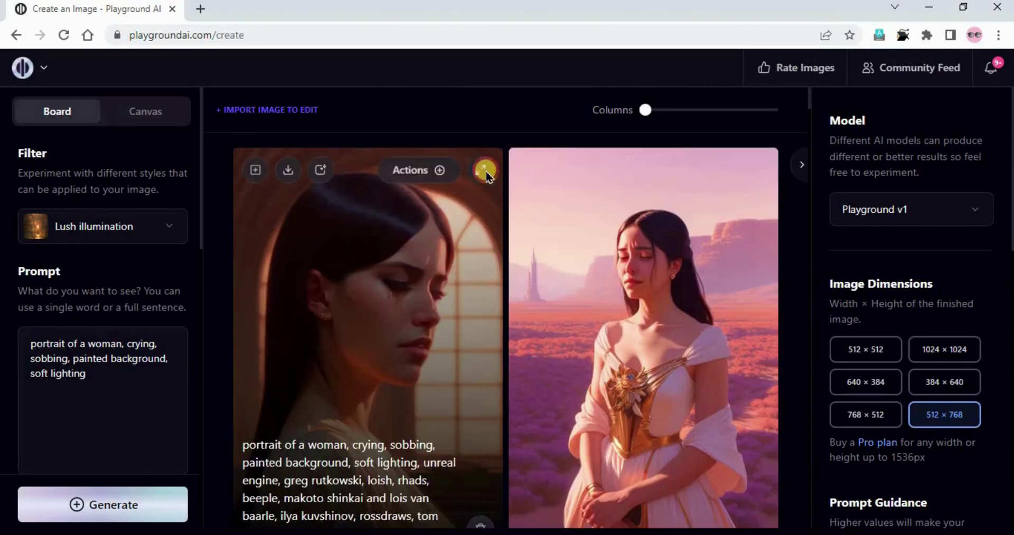
click(480, 171)
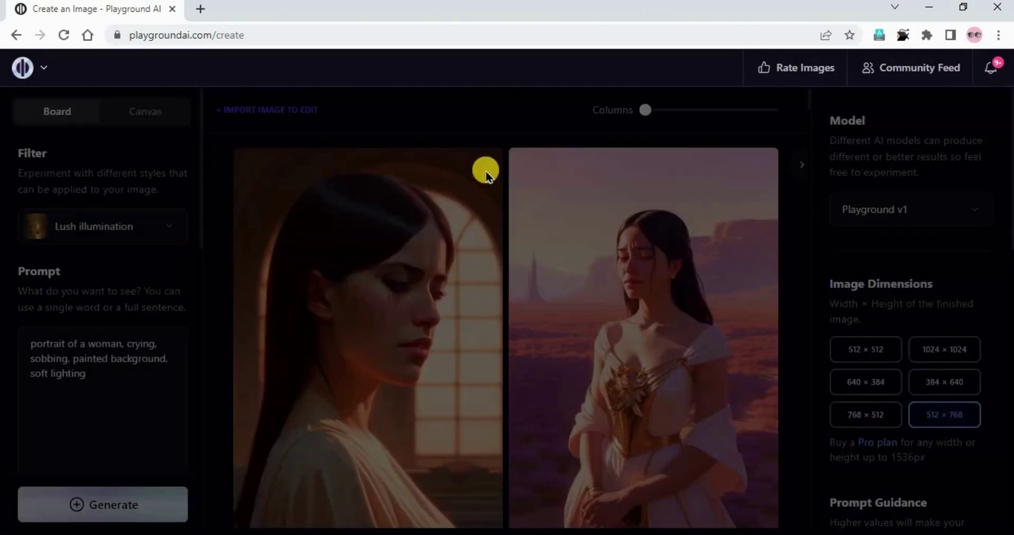
click(734, 330)
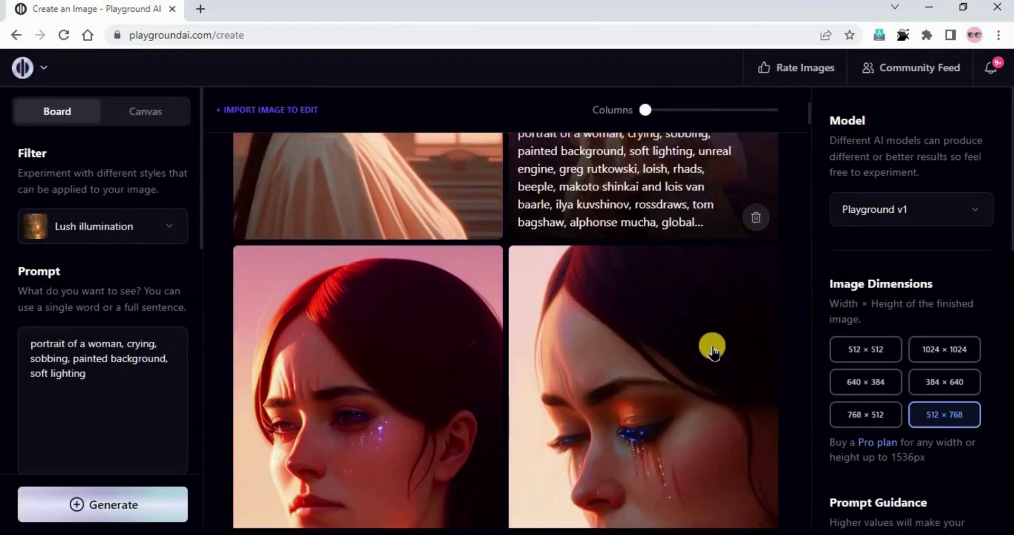
scroll(607, 275, down, 1)
click(532, 249)
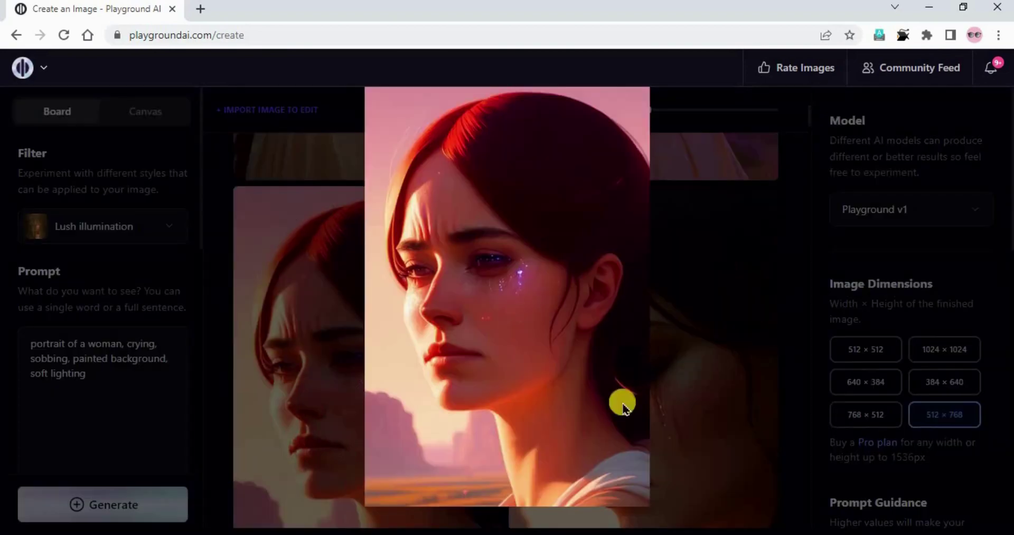
click(712, 457)
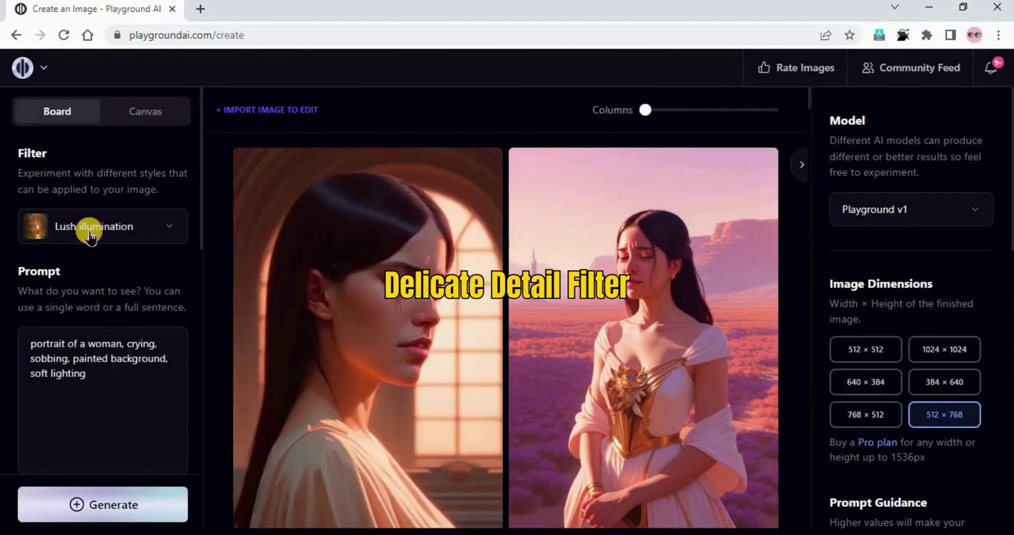
Step: Change the filter to Delicate detail and generate two new sets of portraits from the same crying, sobbing prompt
click(84, 227)
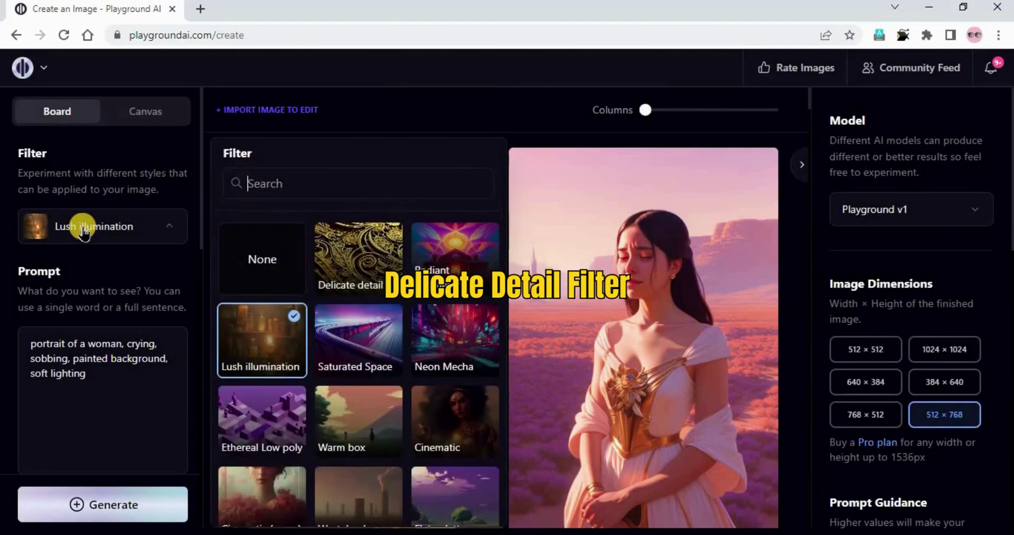
click(83, 230)
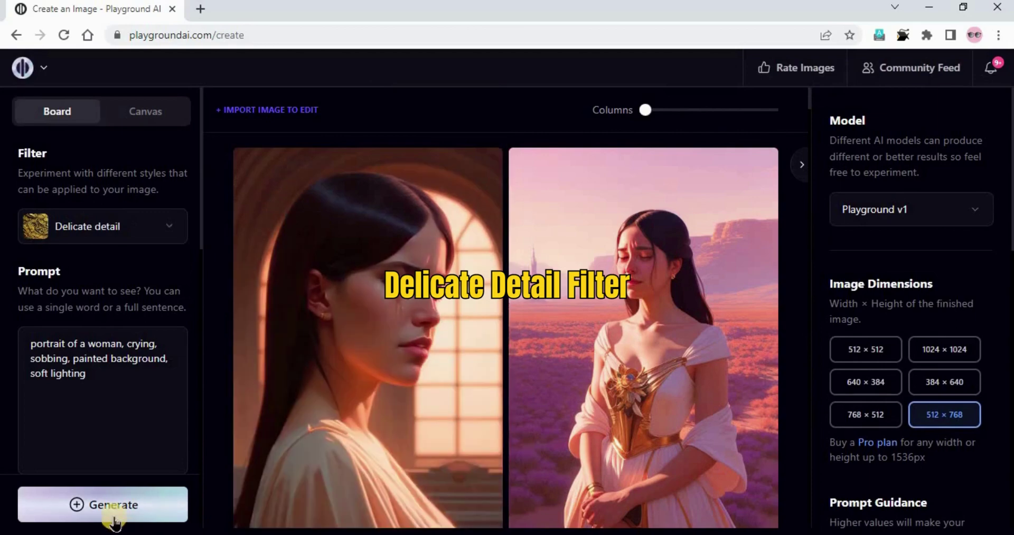
click(108, 504)
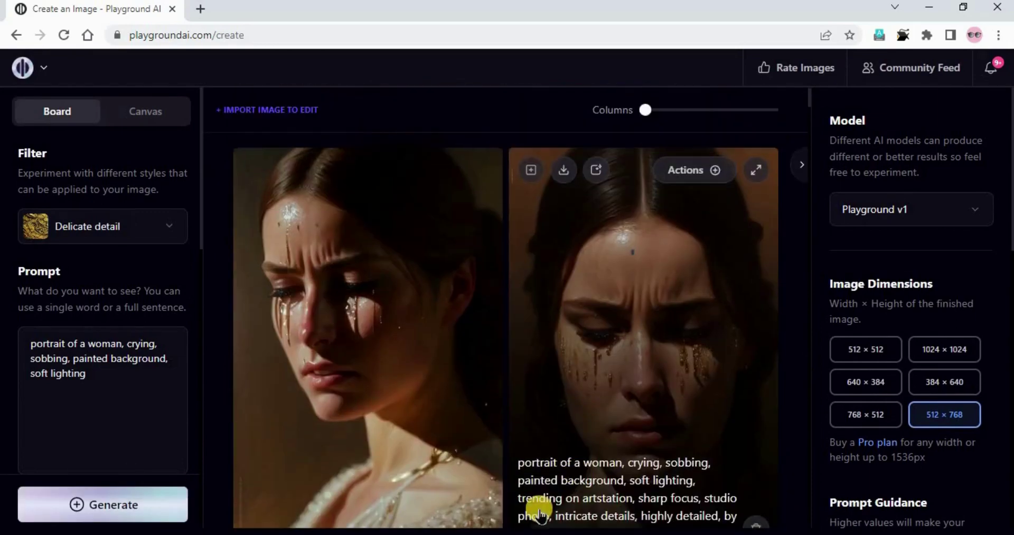
click(93, 506)
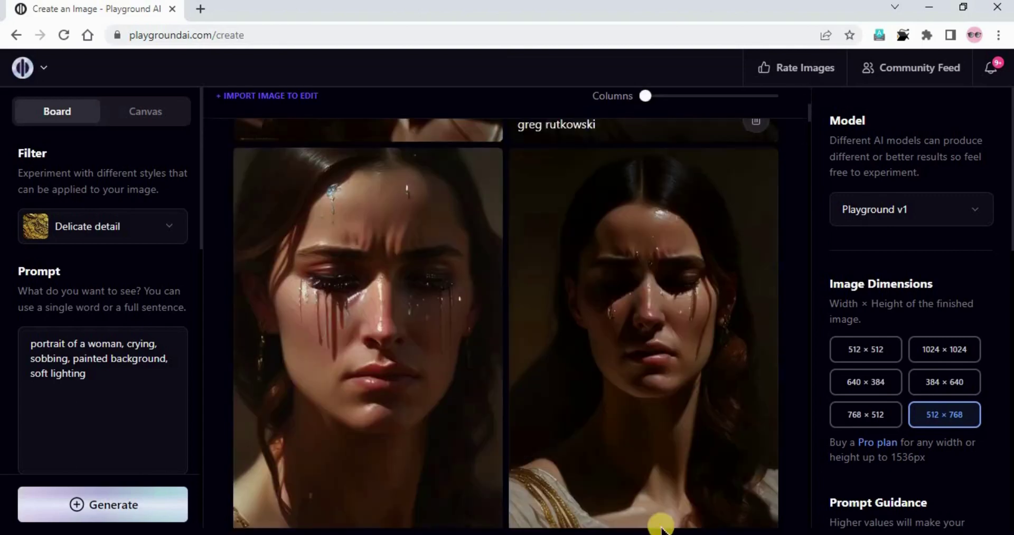
Step: Review the Delicate detail crying, sobbing portraits and view the one of the woman in the gold dress enlarged
scroll(655, 475, down, 3)
scroll(640, 491, up, 3)
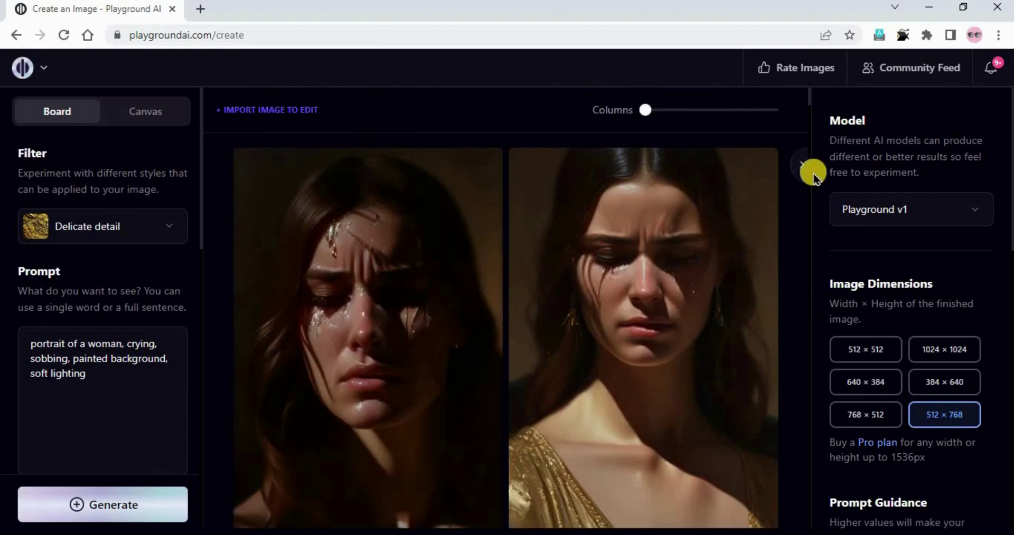
click(760, 174)
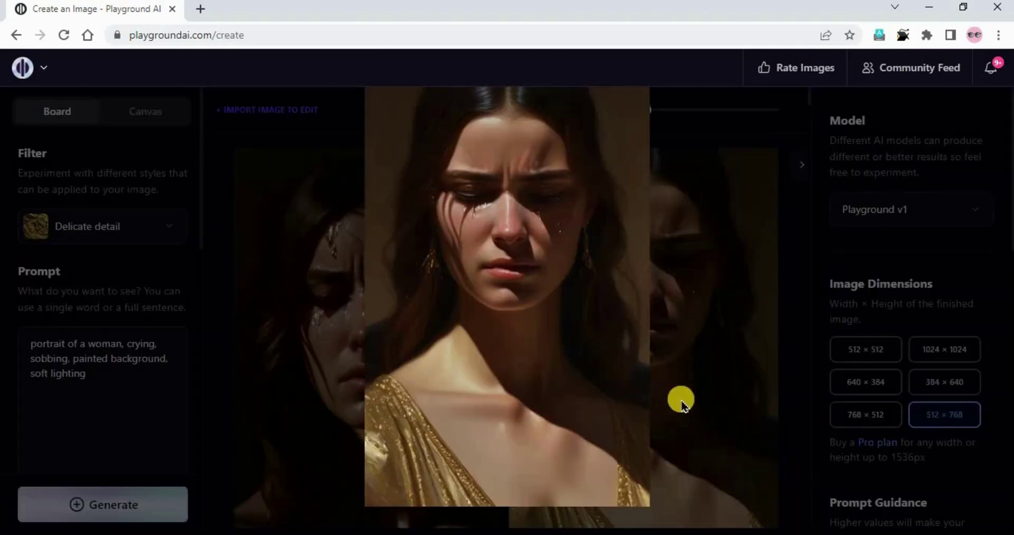
click(725, 445)
scroll(732, 443, down, 7)
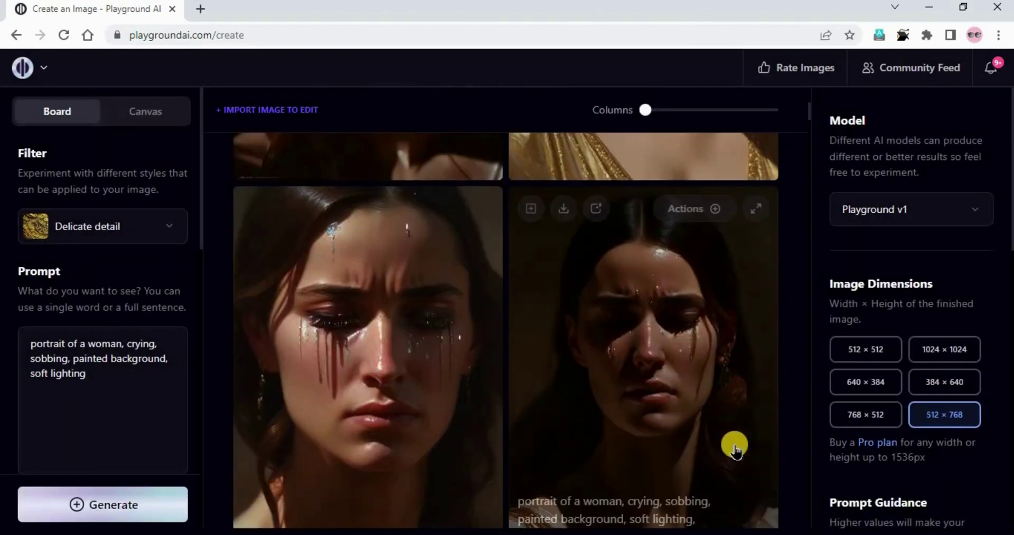
scroll(362, 389, up, 7)
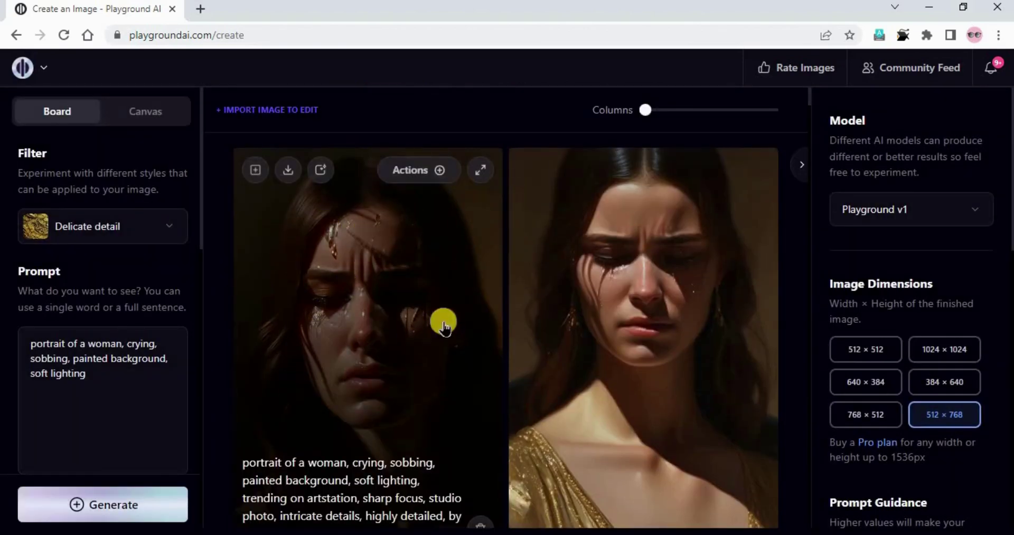
scroll(528, 396, down, 5)
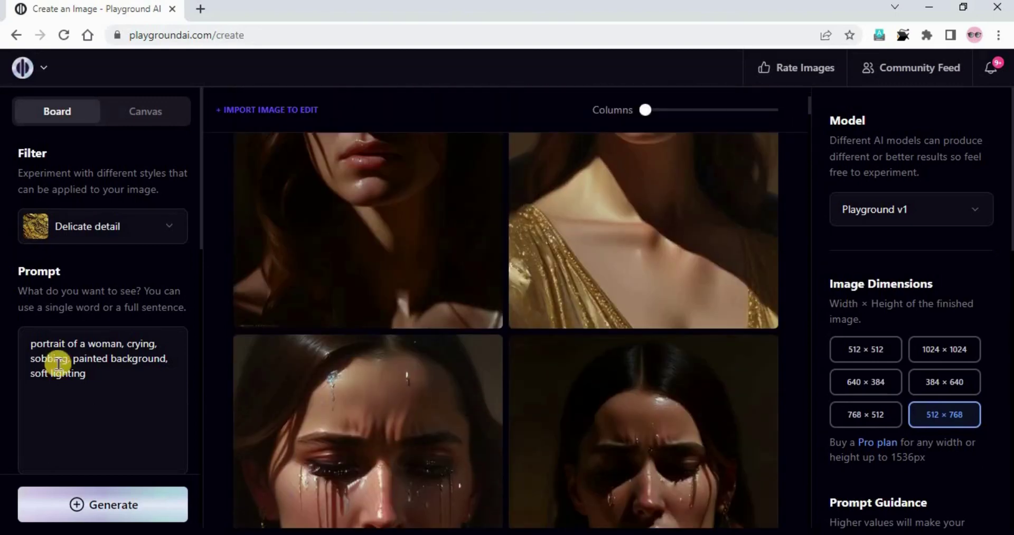
Step: Remove "sobbing," from the prompt and generate a new set of crying portraits
click(72, 360)
key(BackSpace)
key(BackSpace)
key(BackSpace)
key(BackSpace)
key(BackSpace)
key(BackSpace)
key(BackSpace)
key(BackSpace)
key(BackSpace)
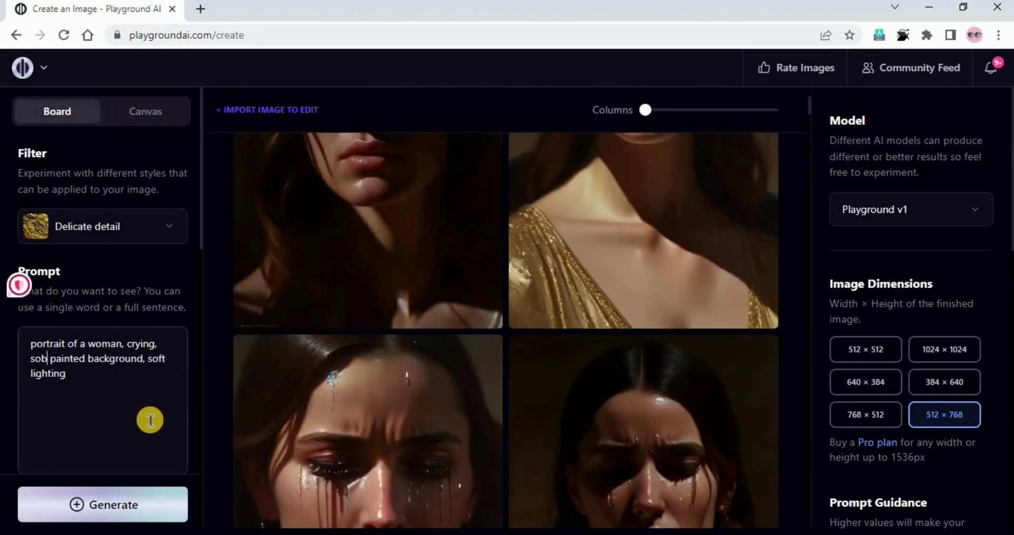
click(141, 511)
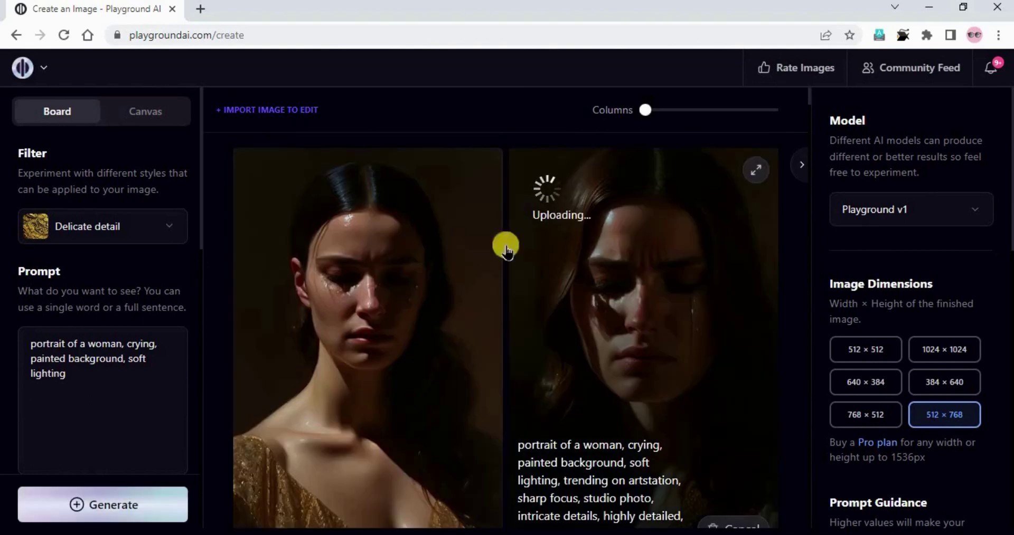
Step: Review the crying portraits generated without "sobbing" and view the first one enlarged
scroll(667, 317, down, 4)
scroll(665, 344, down, 4)
scroll(665, 344, up, 8)
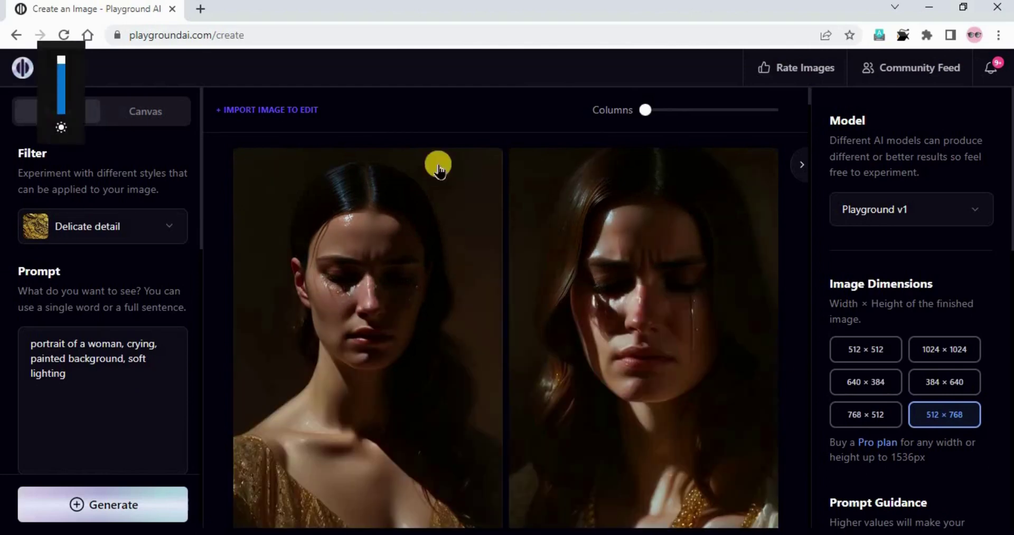
click(477, 169)
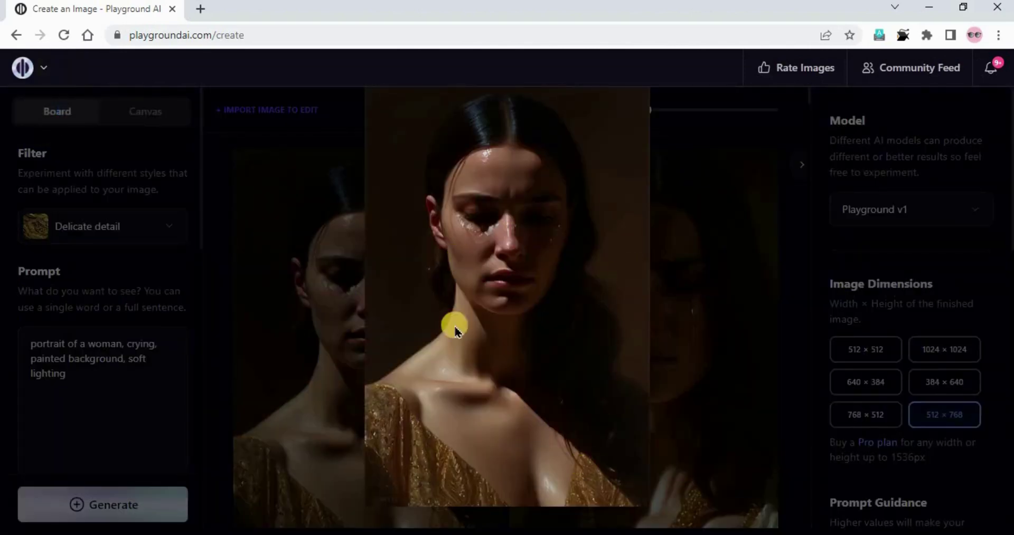
click(721, 389)
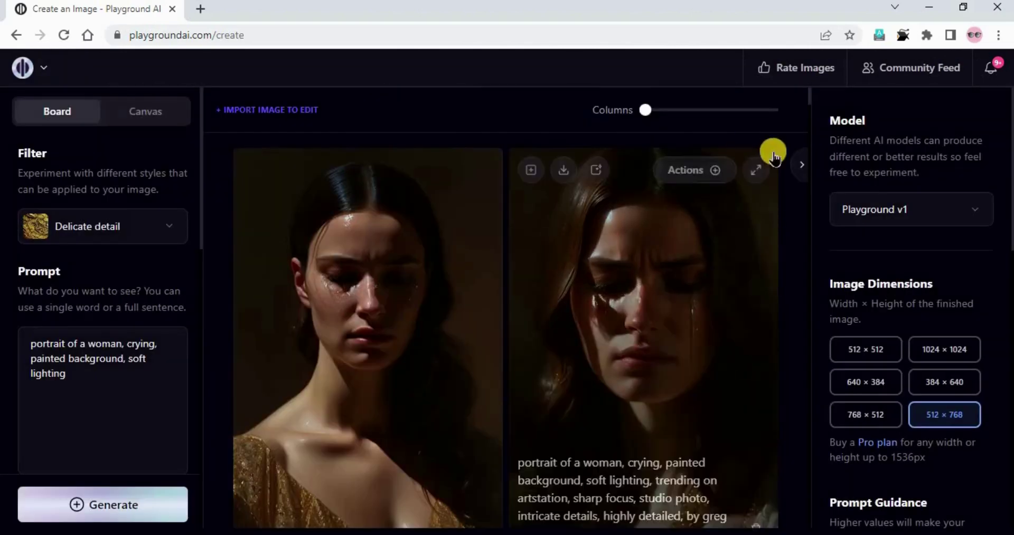
scroll(475, 290, down, 5)
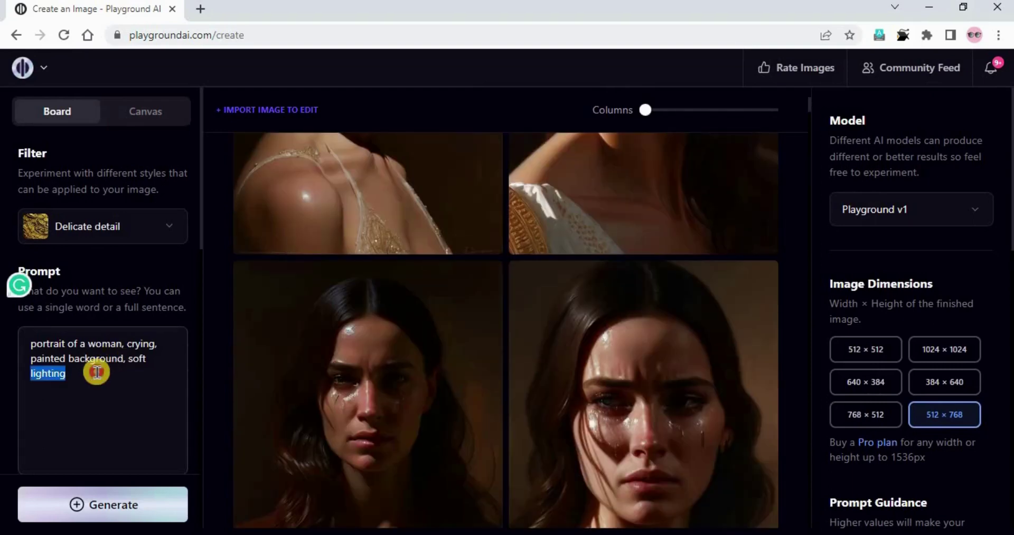
Step: Replace the prompt with "portrait of a woman, crying, scrunched face, redhead, rednose, painted background, soft lighting" and generate a new set
triple_click(97, 372)
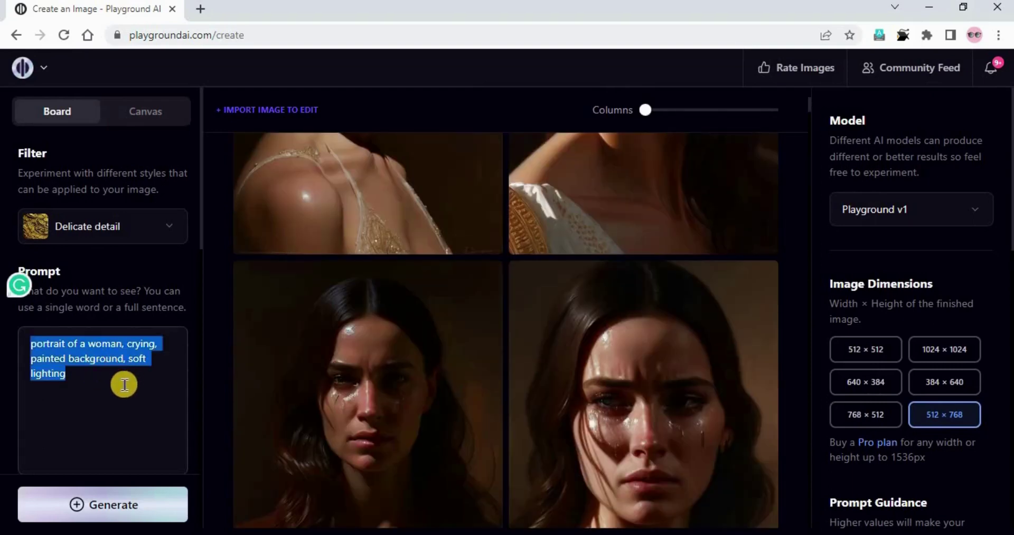
text(portrait of a woman, crying, scrunched face, redhead, rednose, painted background, soft lighting)
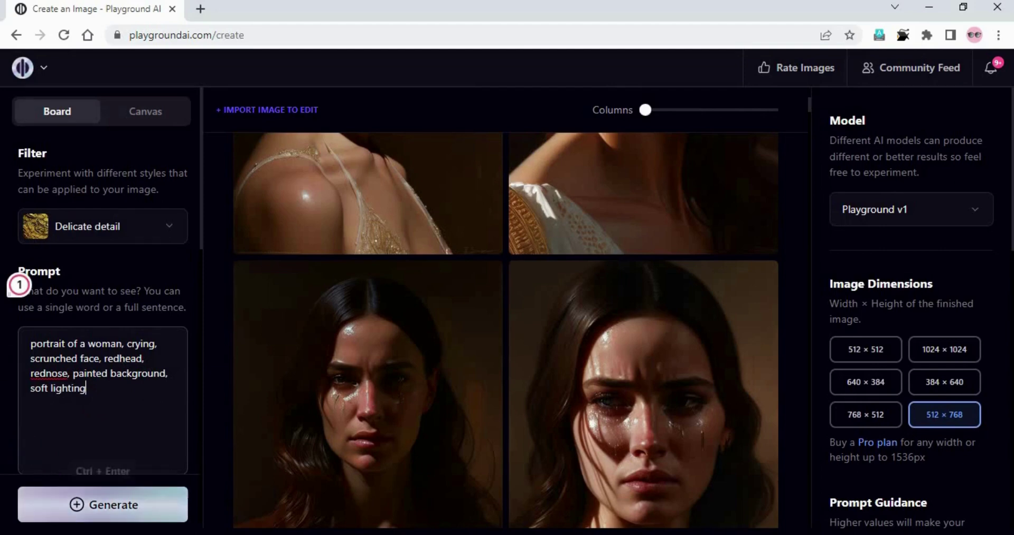
click(102, 507)
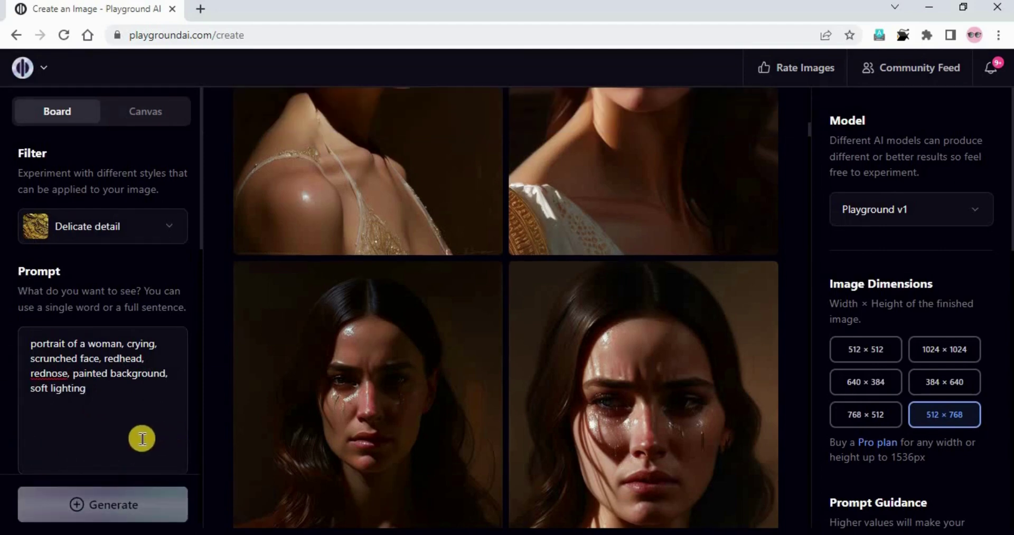
Step: Review the crying redhead portraits, viewing the one in the red dress enlarged, and highlight "redhead," in the prompt
mouse_move(421, 409)
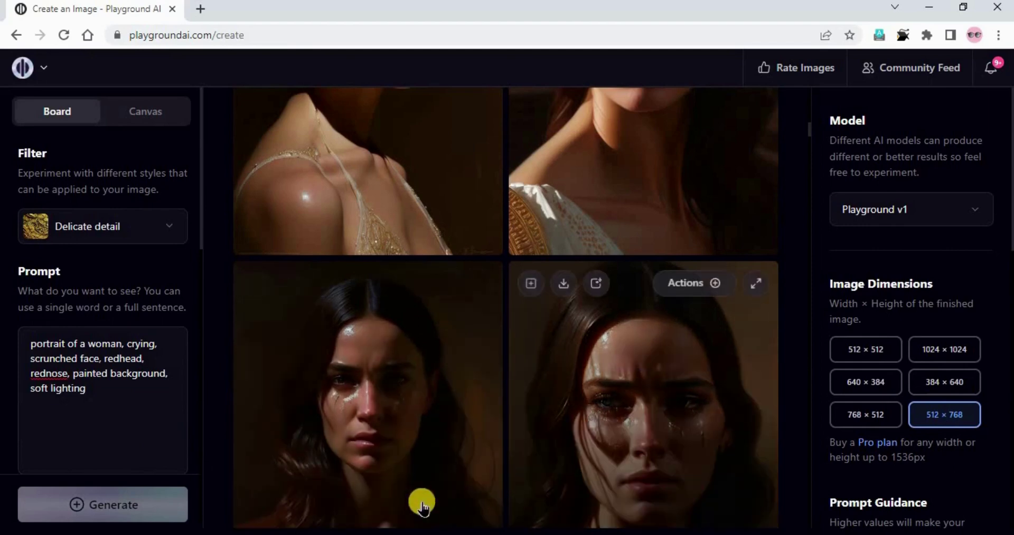
mouse_move(535, 421)
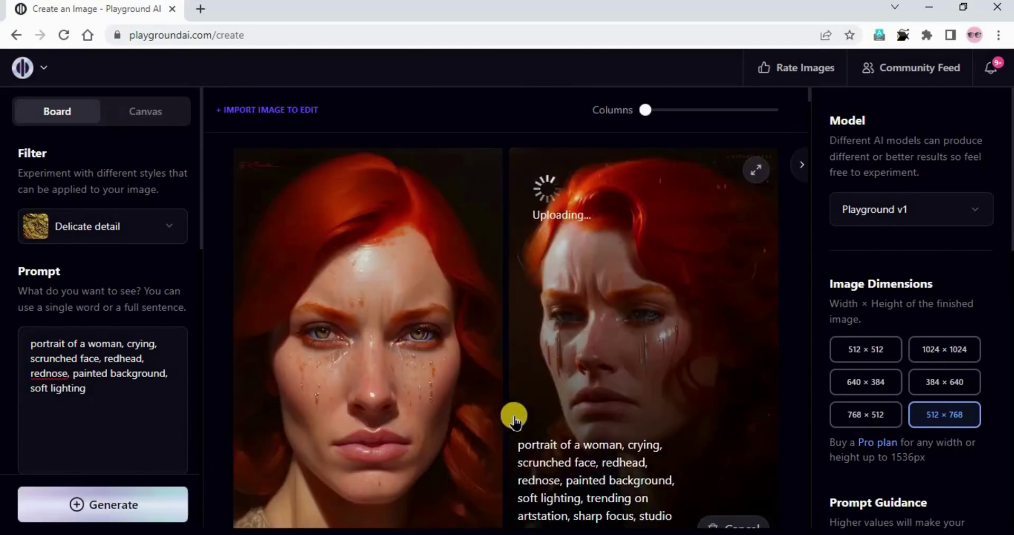
scroll(613, 338, up, 5)
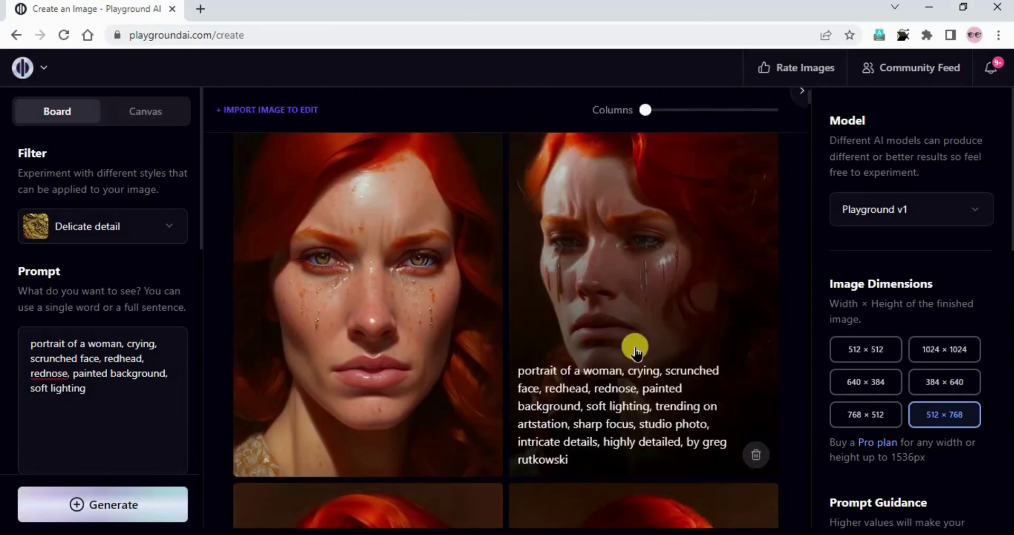
scroll(728, 323, down, 5)
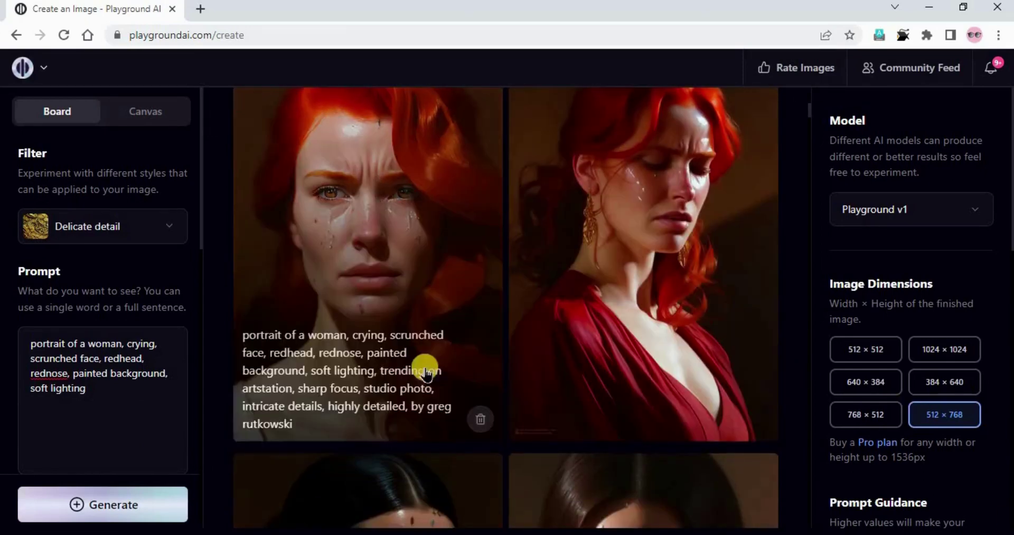
scroll(616, 290, down, 4)
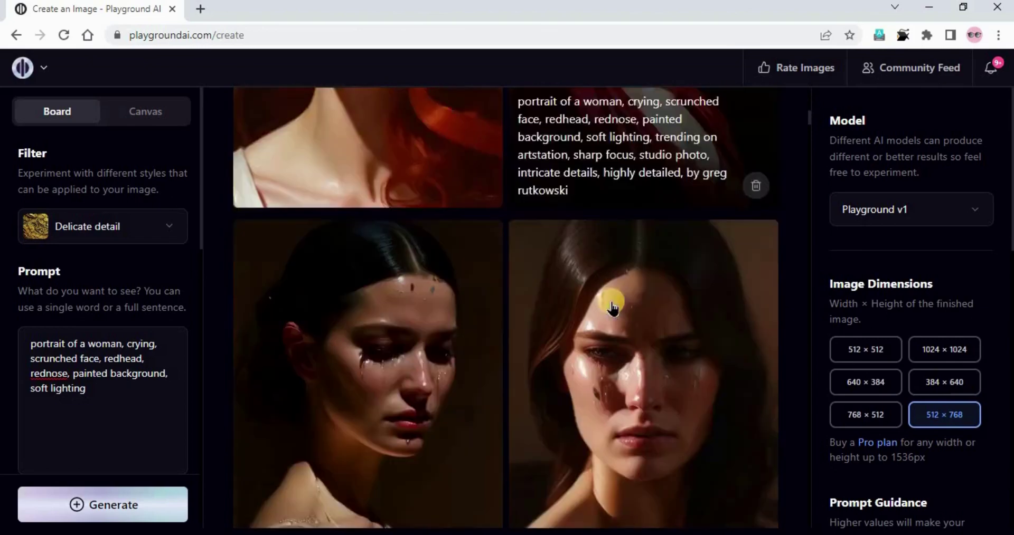
scroll(607, 294, up, 5)
click(754, 137)
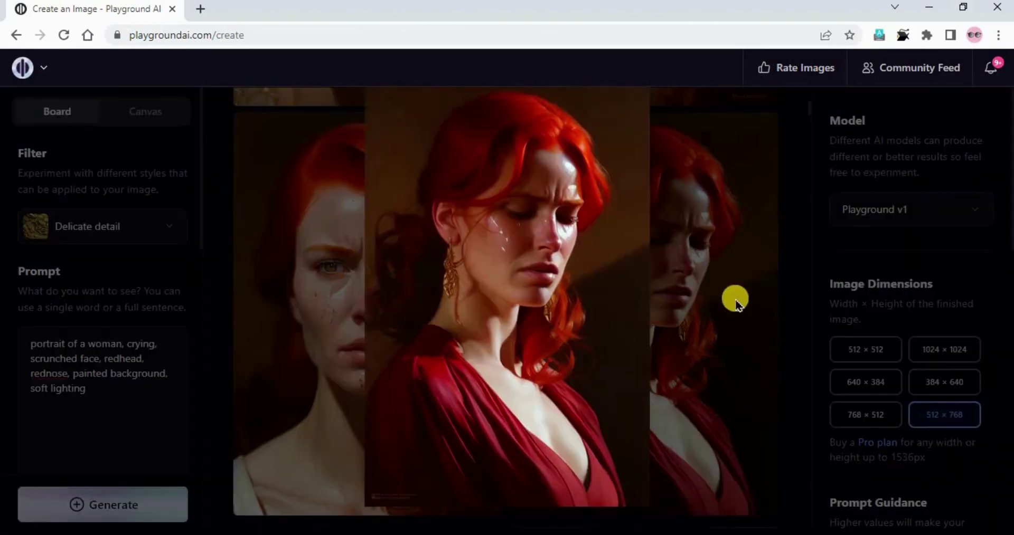
click(62, 327)
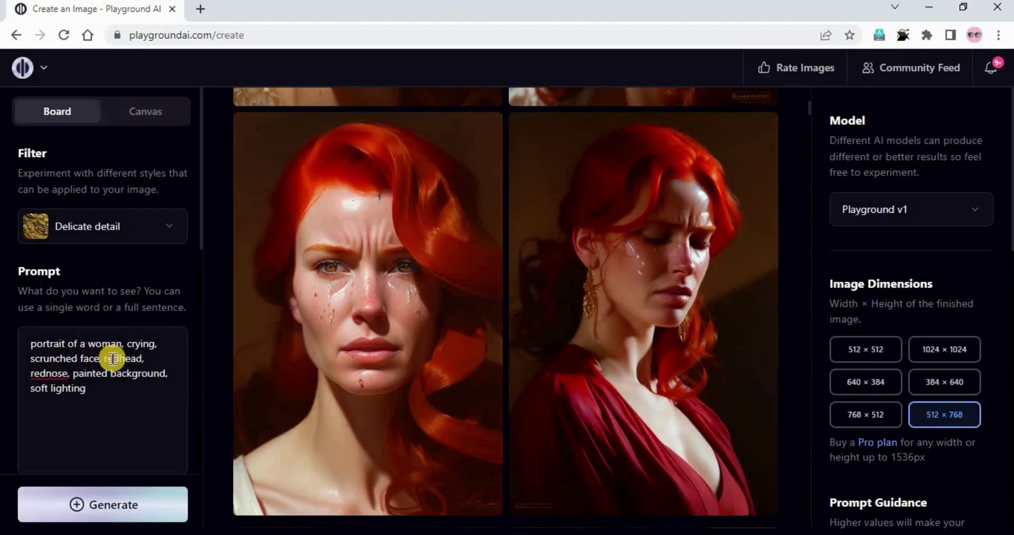
drag(105, 359, 150, 358)
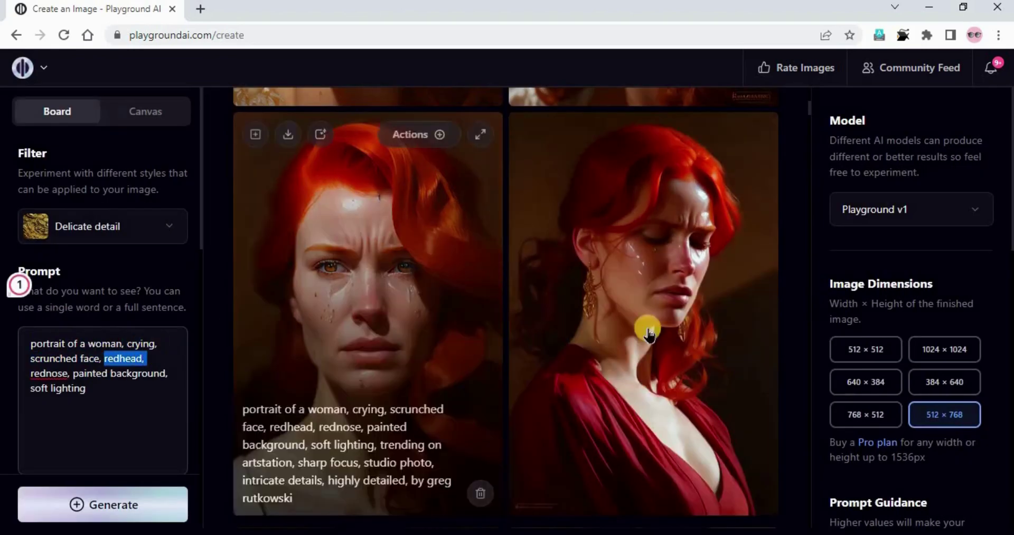
Step: View the red-dress and white-top crying redhead portraits enlarged and review the rest of the set
click(768, 140)
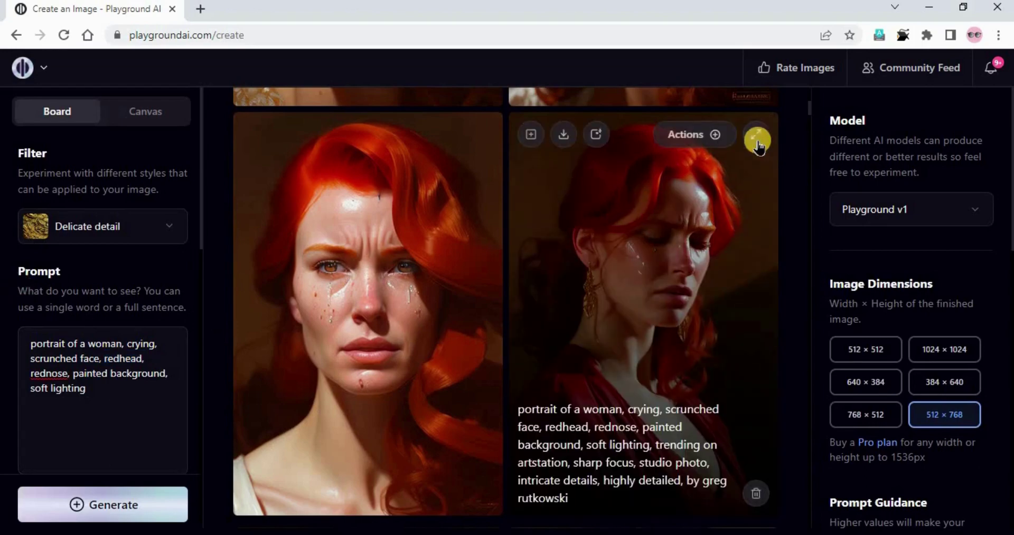
click(757, 140)
click(724, 328)
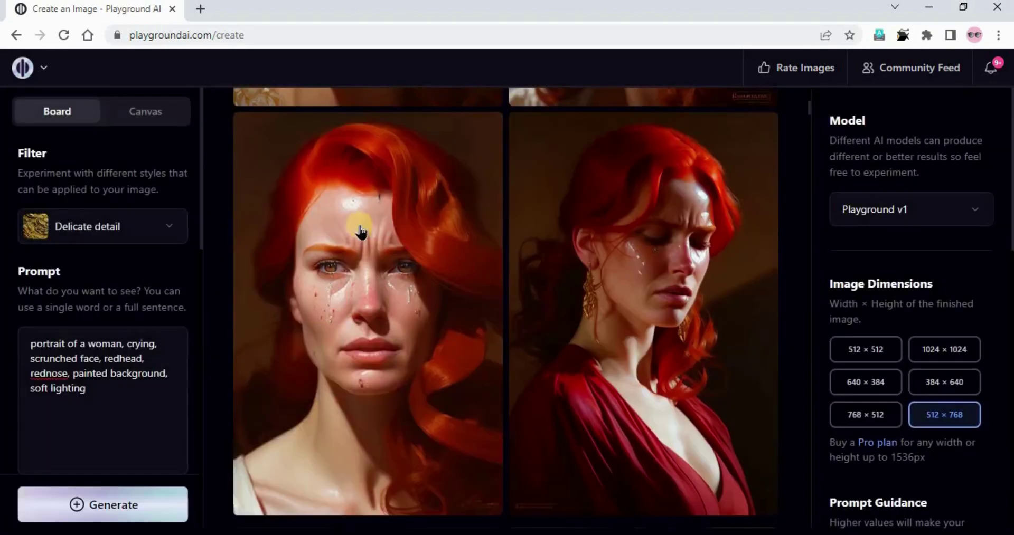
click(479, 141)
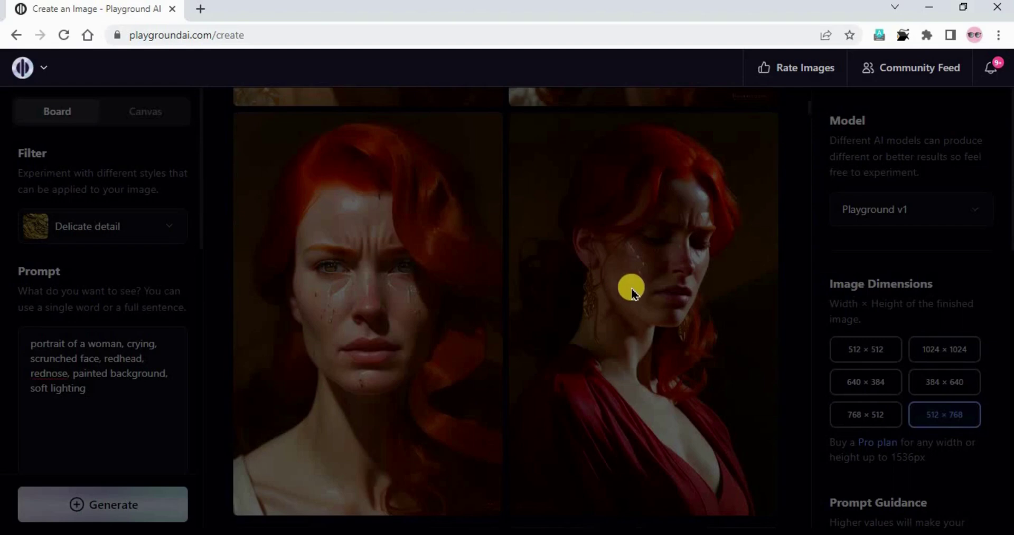
click(695, 358)
scroll(623, 359, up, 5)
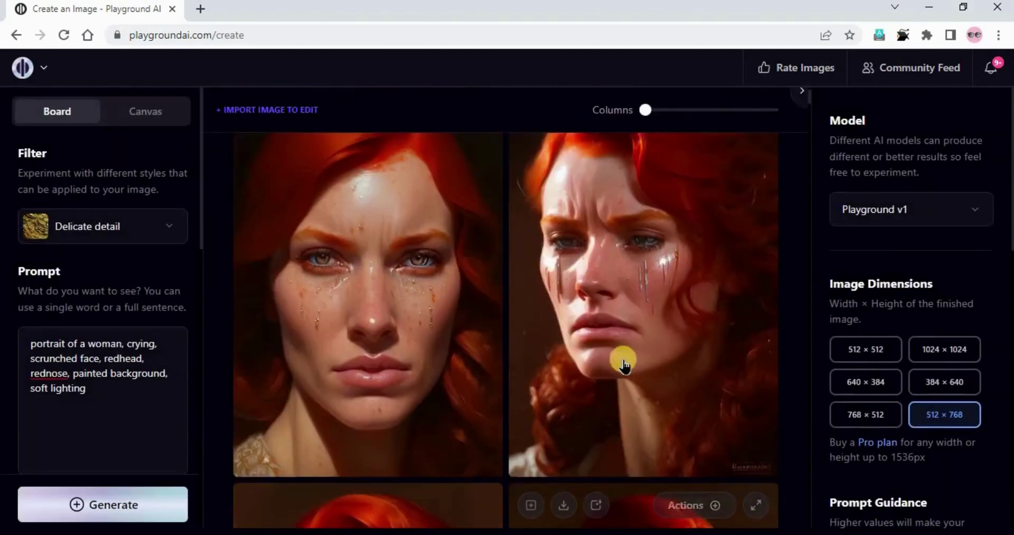
scroll(623, 364, down, 6)
scroll(615, 363, up, 3)
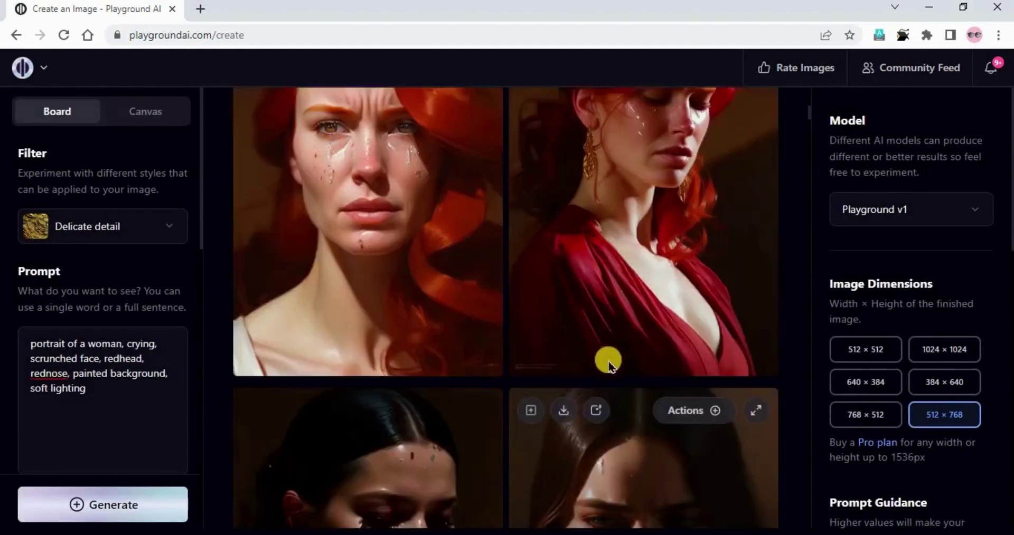
scroll(604, 364, up, 5)
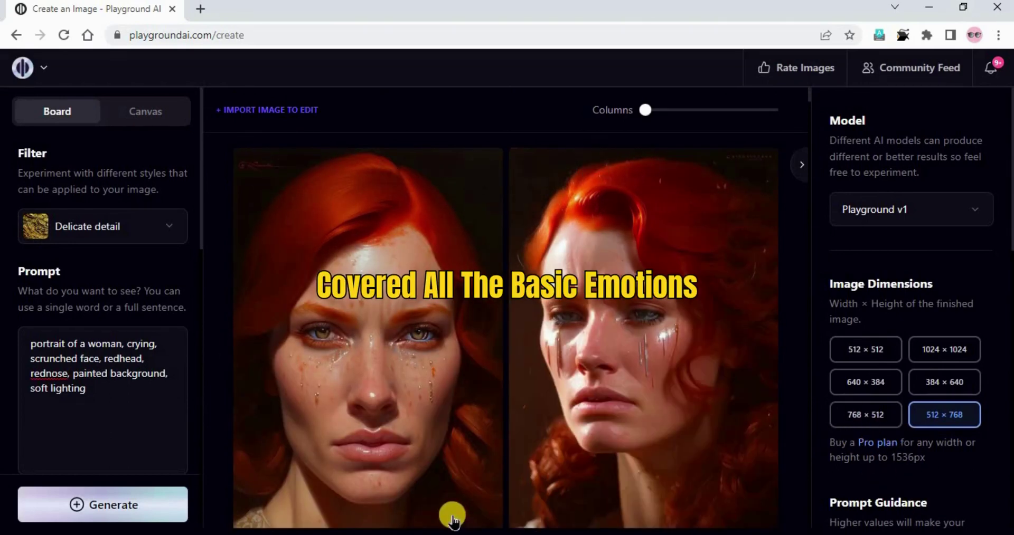
mouse_move(453, 520)
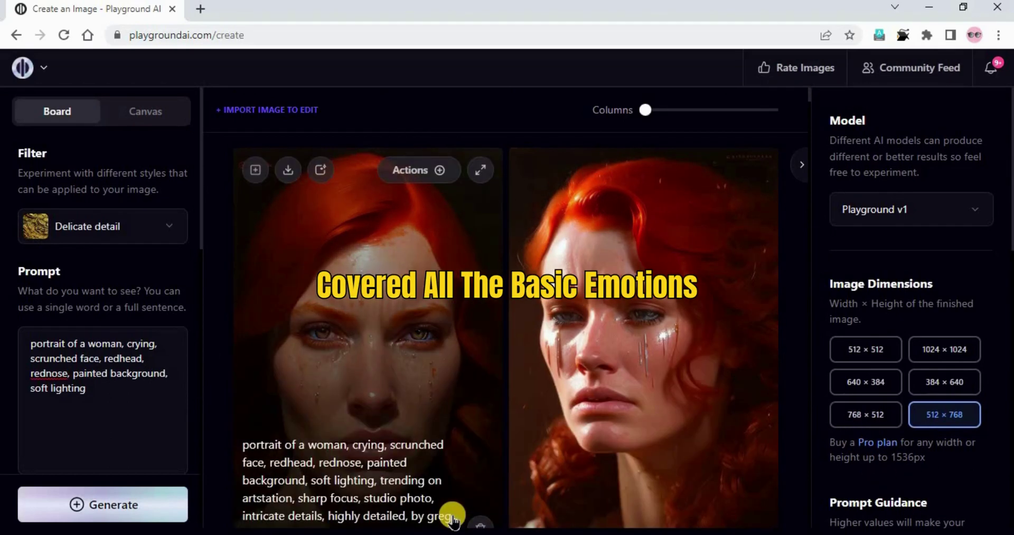
mouse_move(694, 384)
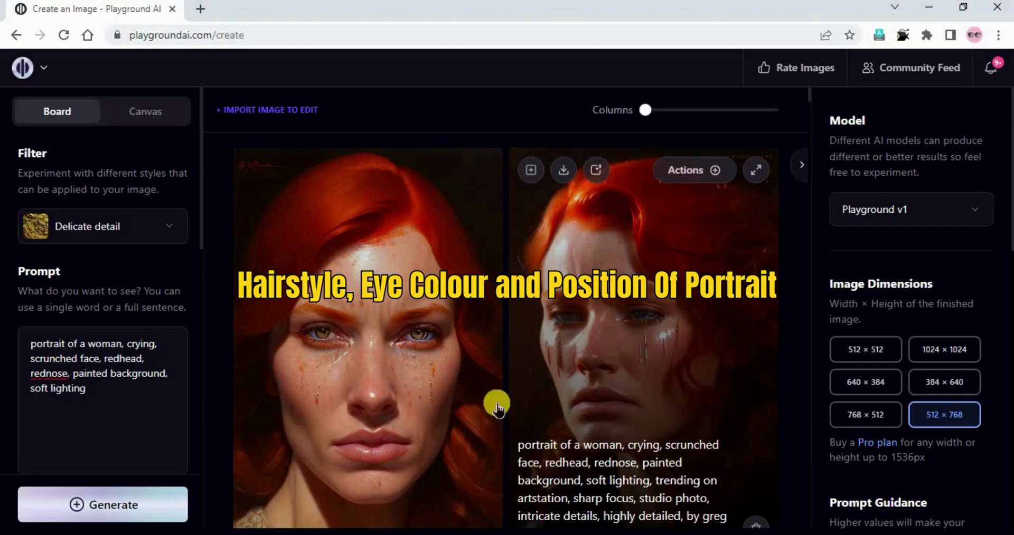
Step: Replace the prompt with "portrait of a woman, giggling, elegant hairstyle, painted background, soft lighting" and generate a new set
key(ctrl+a)
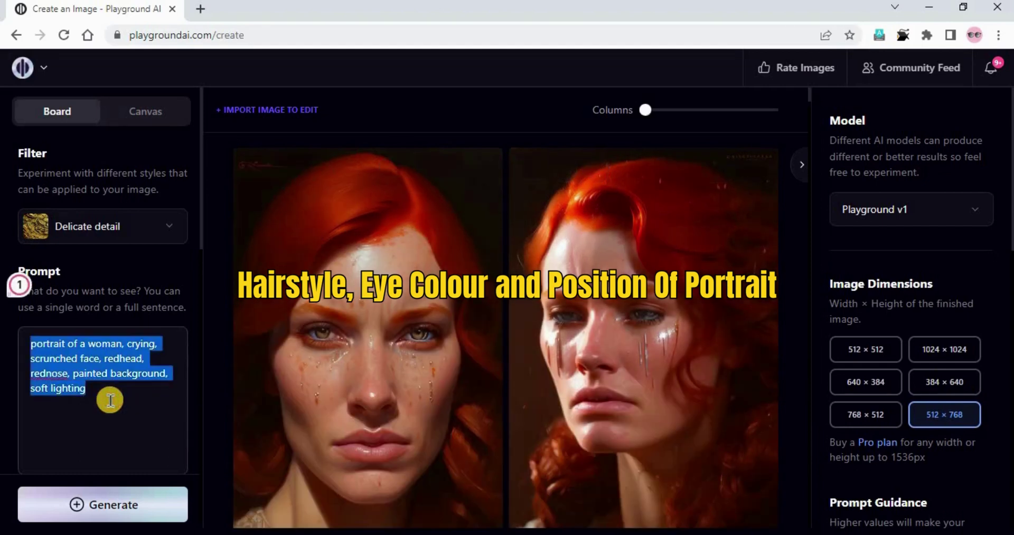
text(portrait of a woman, giggling, elegant hairstyle, painted background, soft lighting)
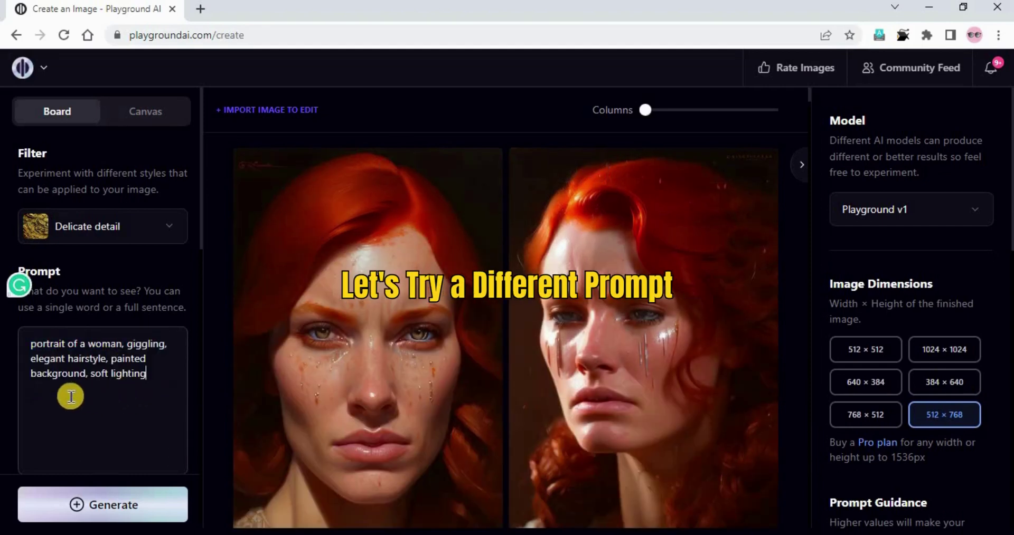
click(111, 510)
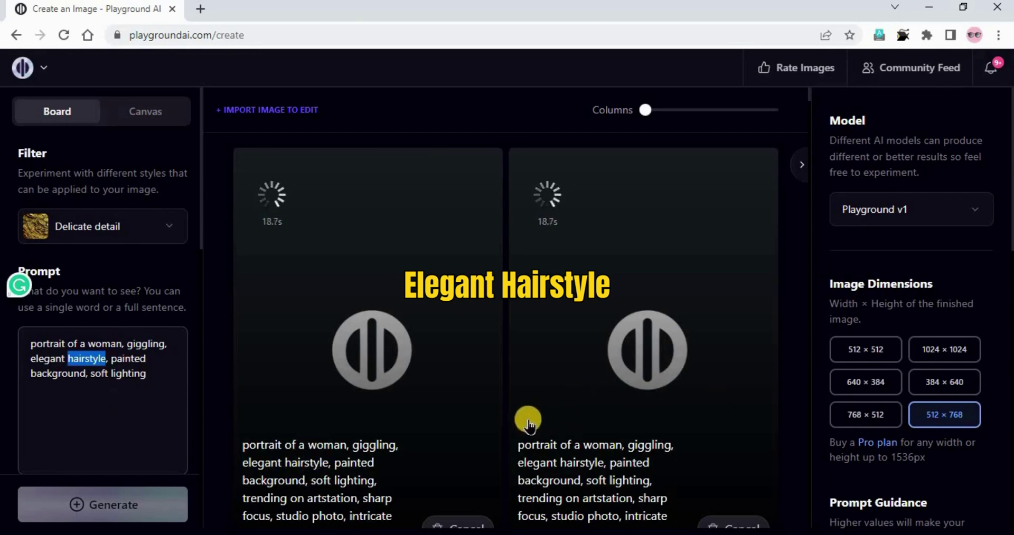
Step: Review the giggling elegant-hairstyle portraits, viewing the two side-facing ones with gold hair ornaments enlarged
scroll(667, 464, down, 3)
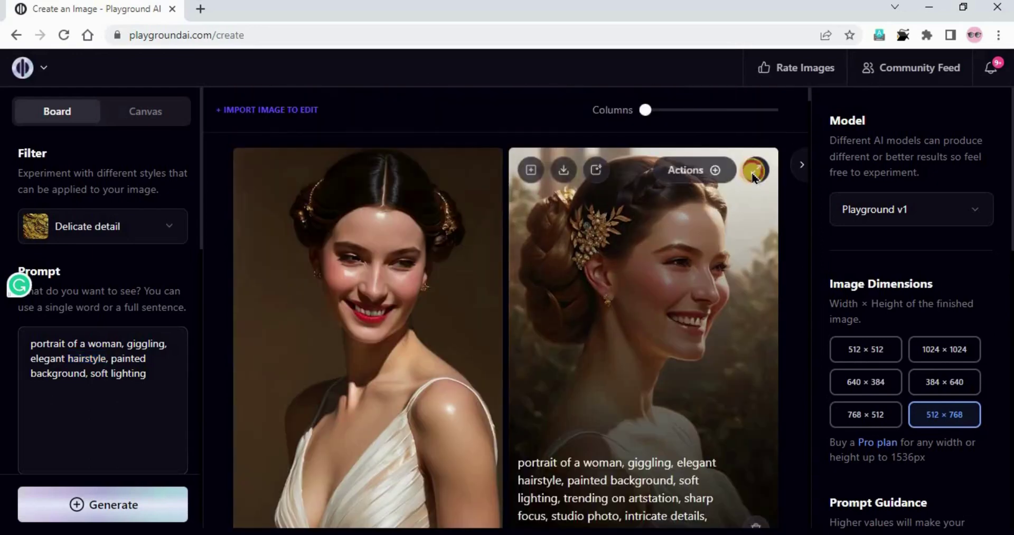
click(752, 172)
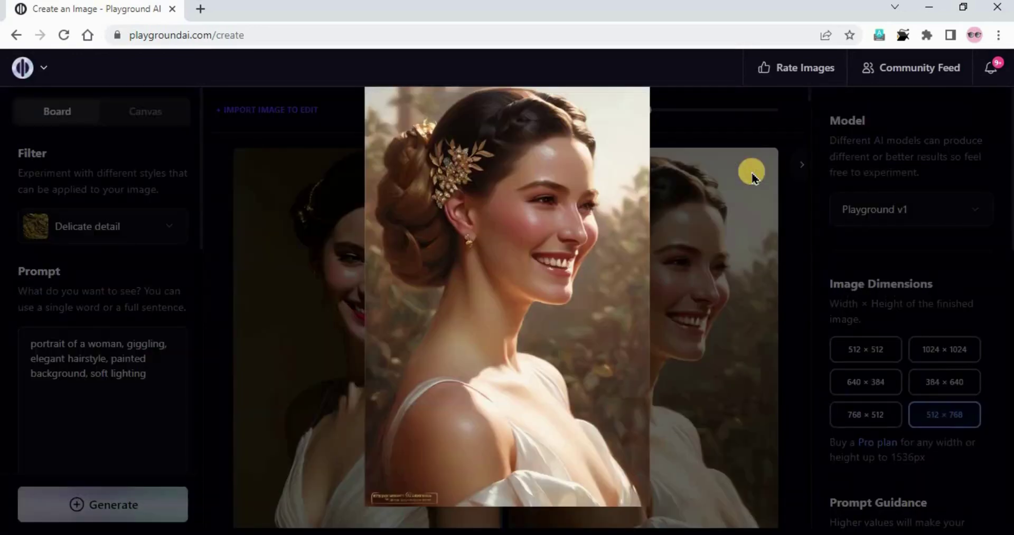
click(692, 332)
scroll(473, 244, down, 6)
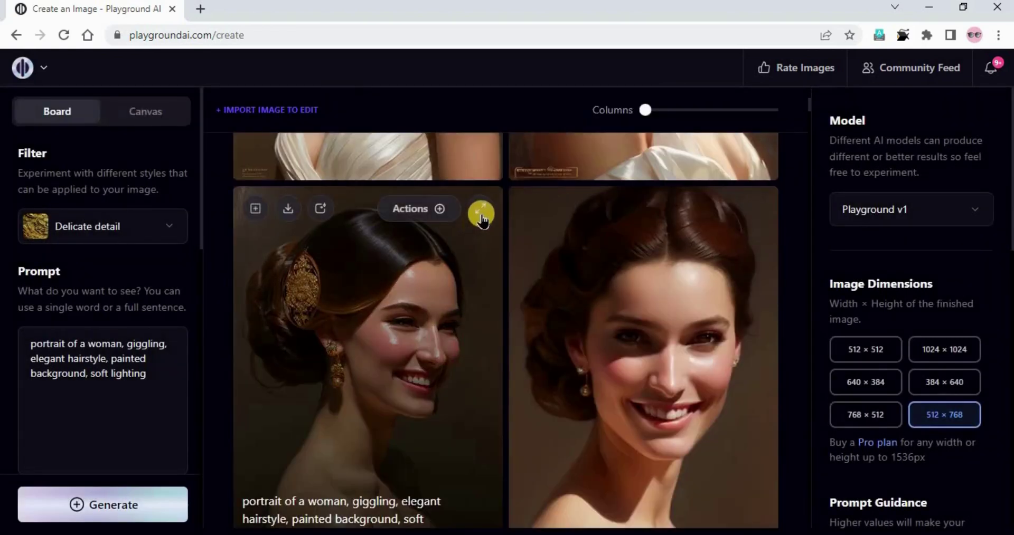
click(732, 313)
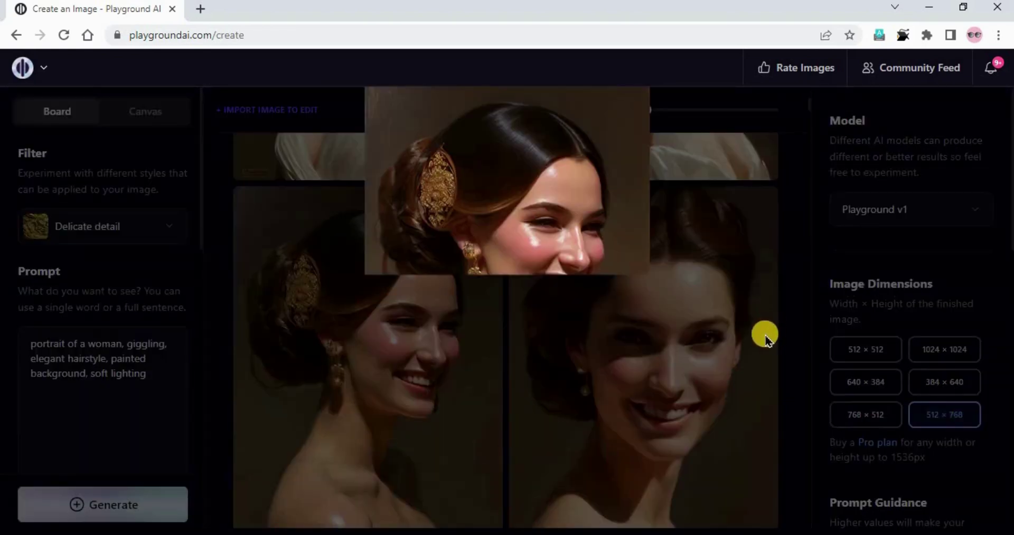
click(726, 349)
scroll(593, 400, up, 6)
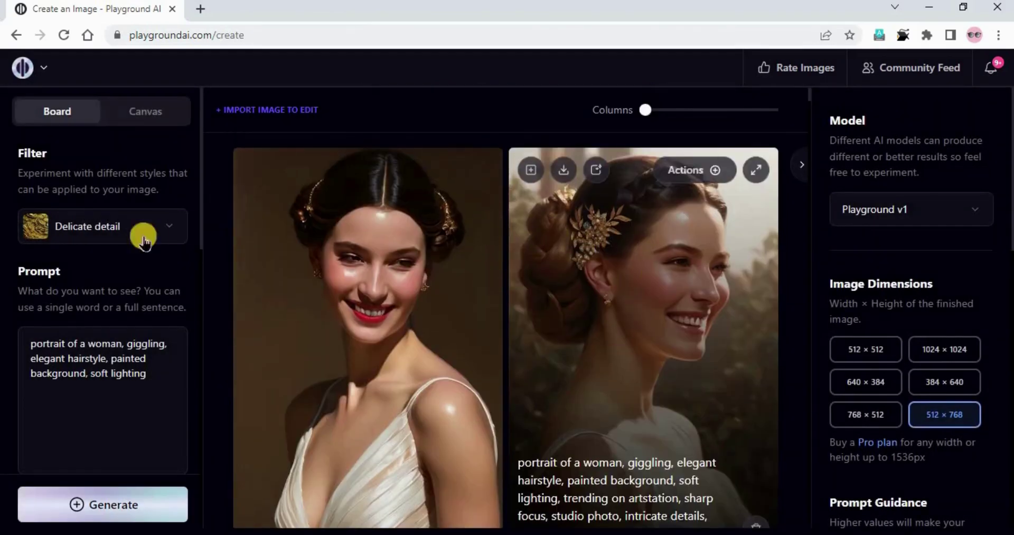
Step: Switch the filter to Lush illumination, generate a new set of giggling portraits and look through it
click(95, 242)
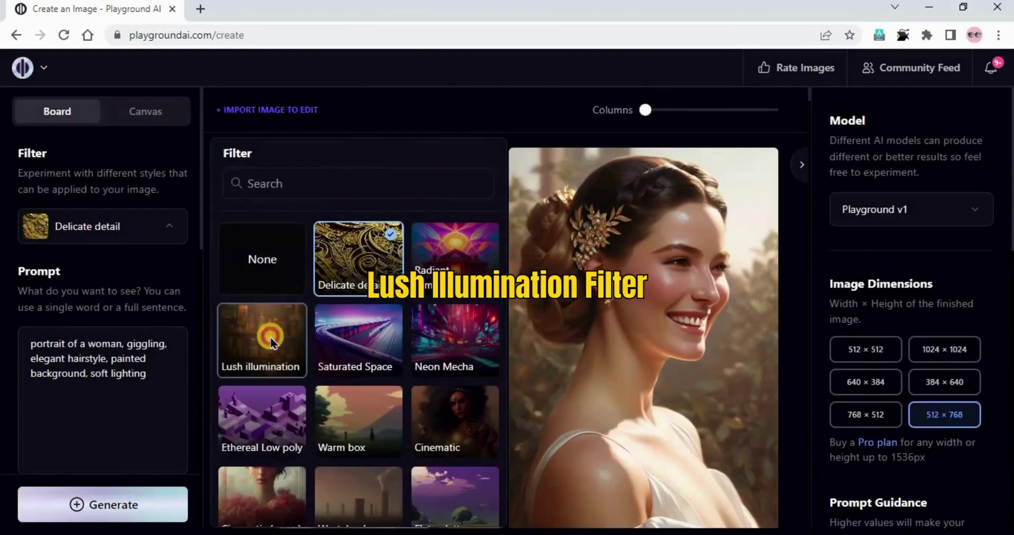
click(271, 342)
click(99, 509)
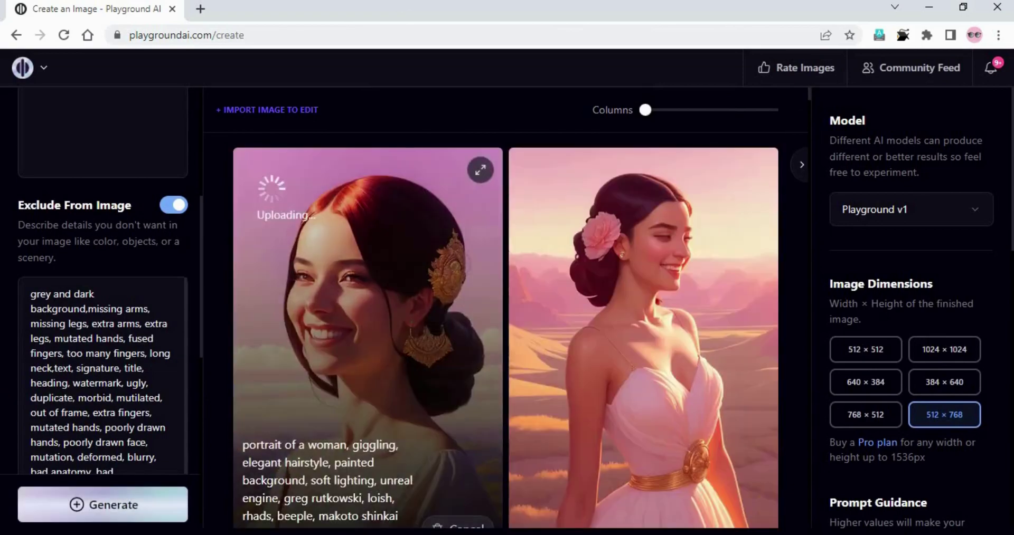
scroll(604, 380, down, 15)
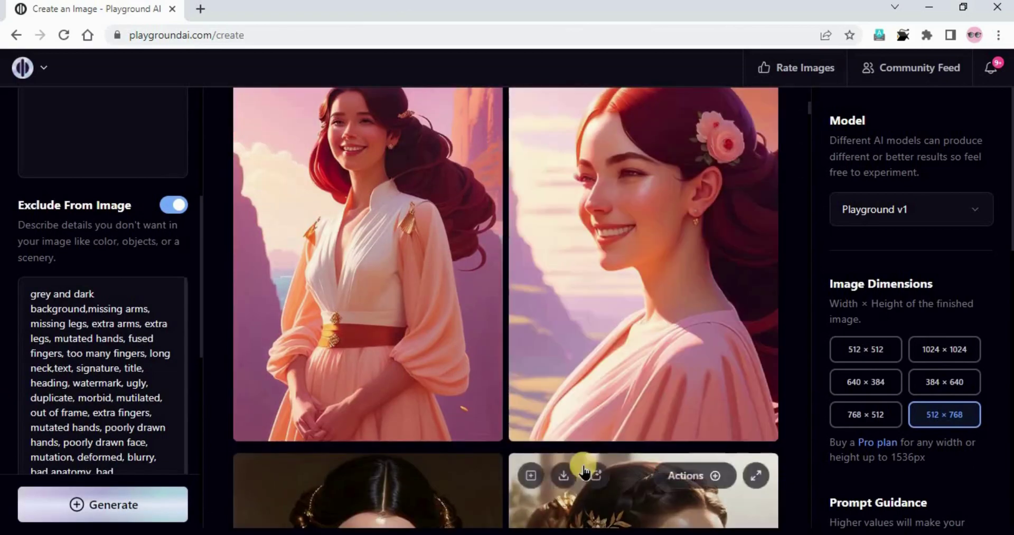
scroll(584, 469, up, 15)
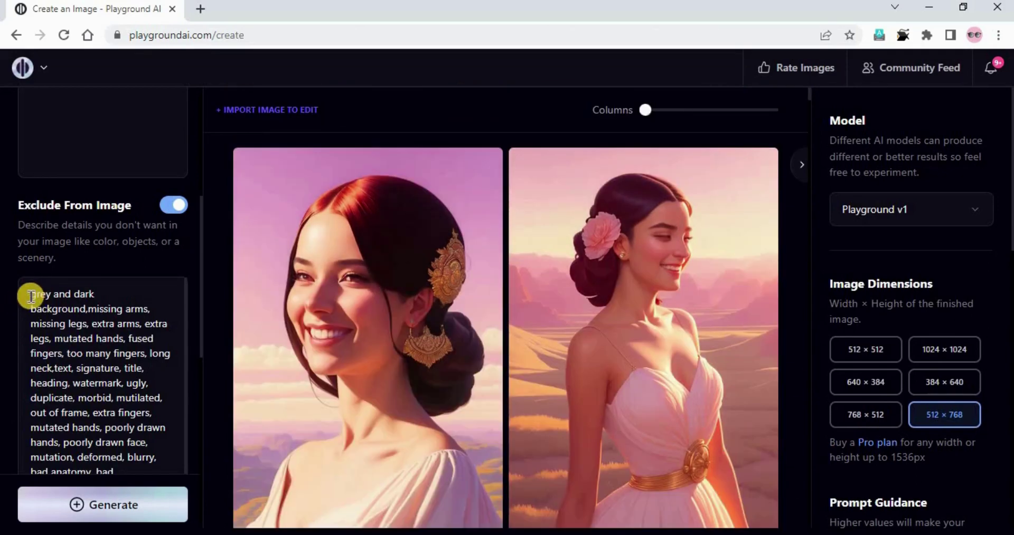
Step: Remove "grey and dark background," from the details excluded from the image and generate a new set
drag(30, 296, 89, 312)
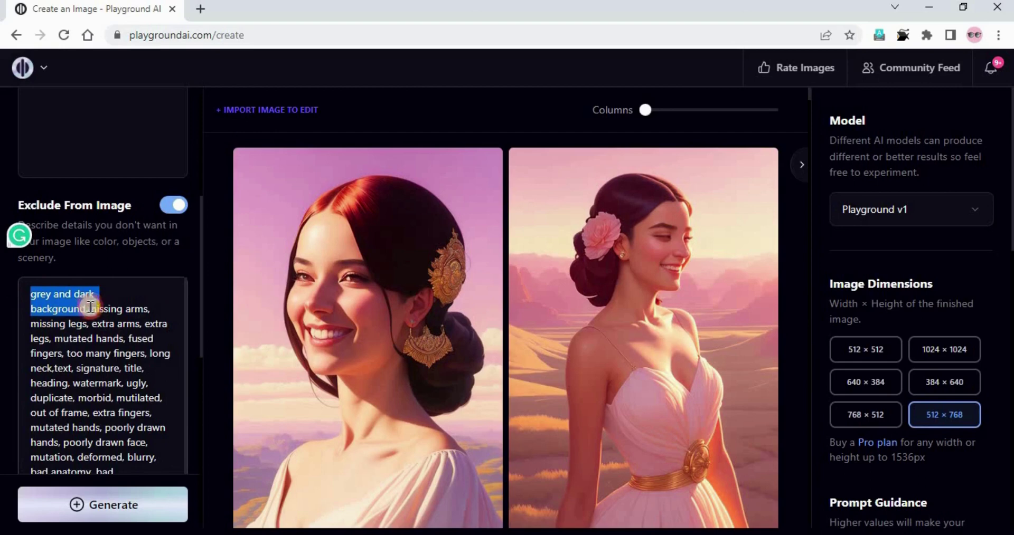
key(BackSpace)
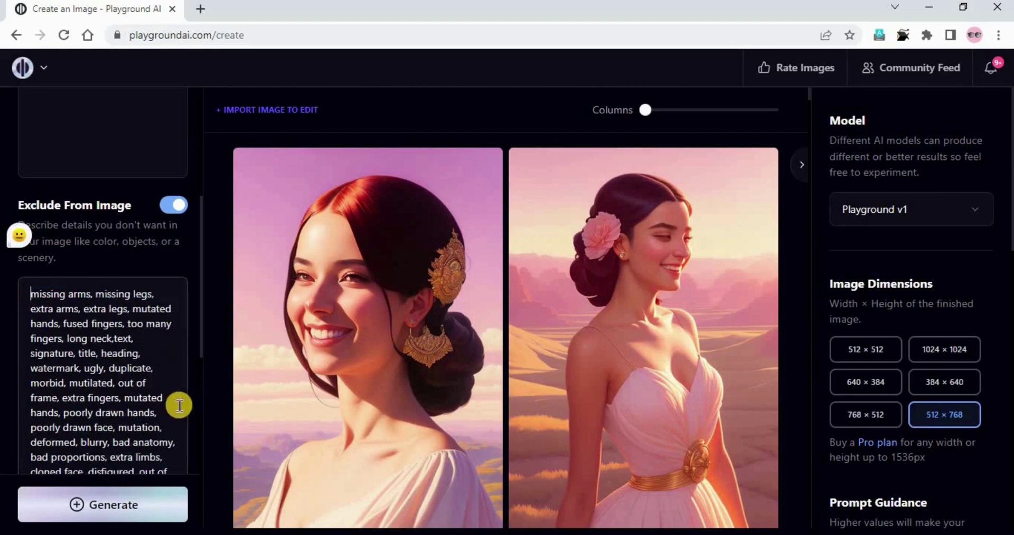
scroll(110, 332, up, 5)
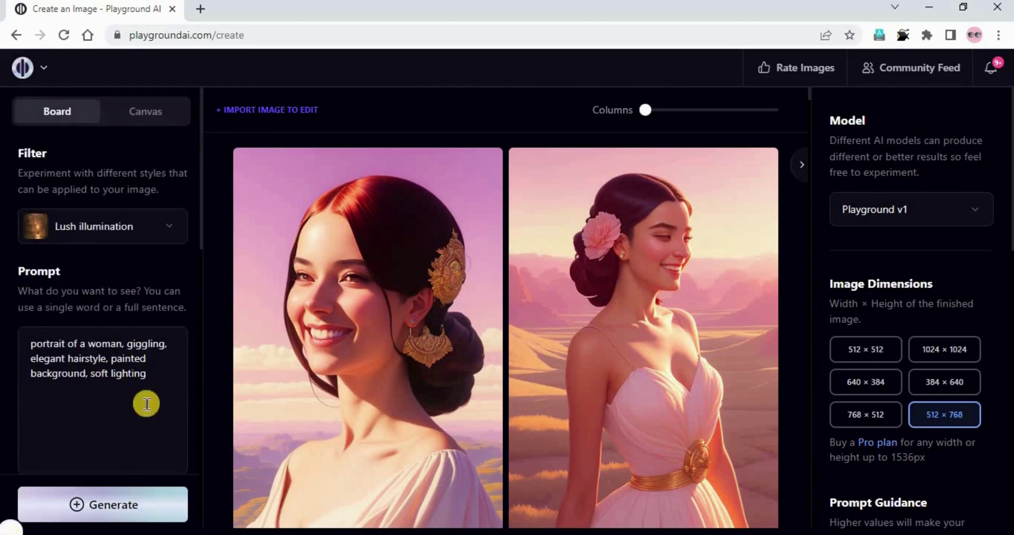
scroll(108, 449, down, 8)
click(111, 507)
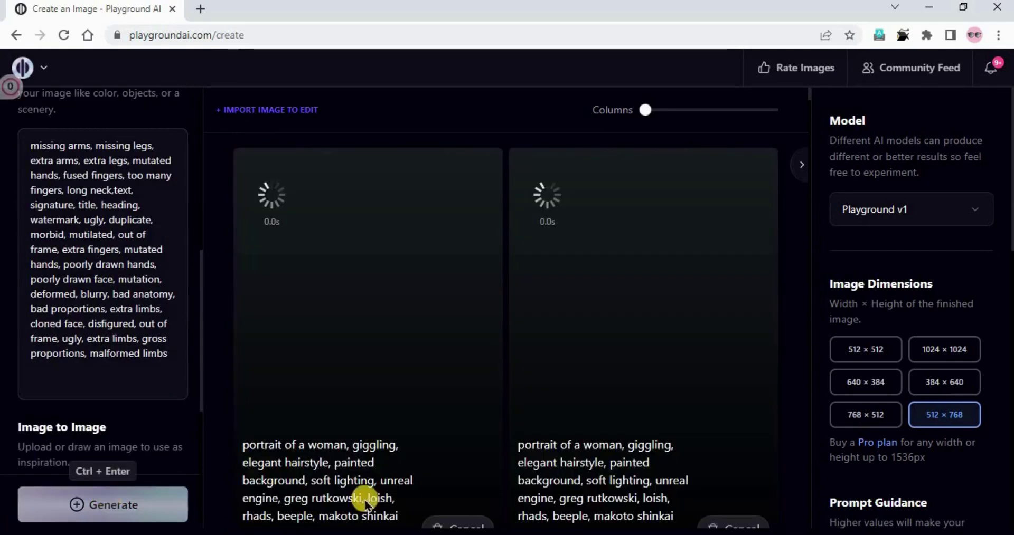
Step: Compare the new Lush illumination portraits with the previous set and view the two topmost new ones enlarged
scroll(668, 343, down, 3)
scroll(667, 342, down, 4)
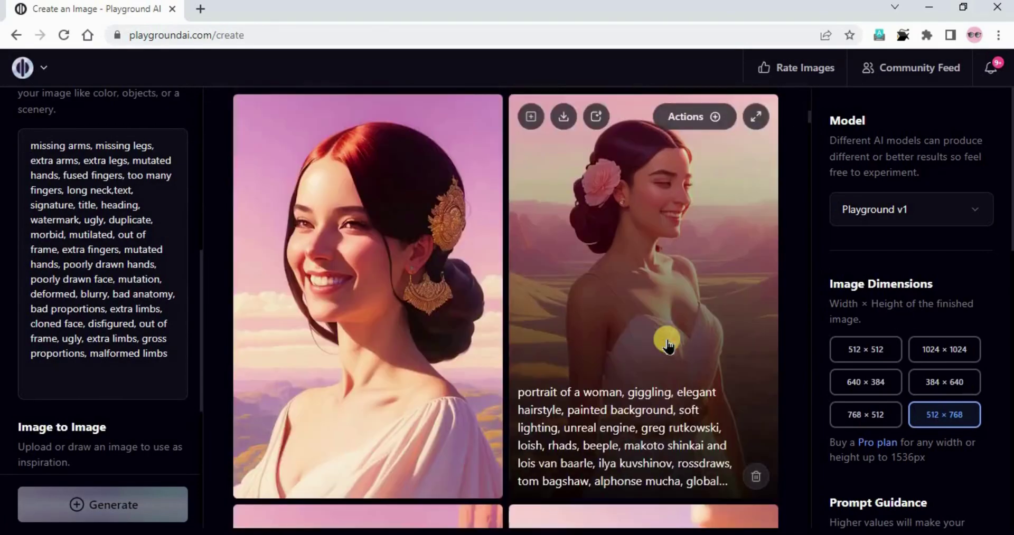
scroll(654, 343, up, 7)
scroll(95, 408, up, 5)
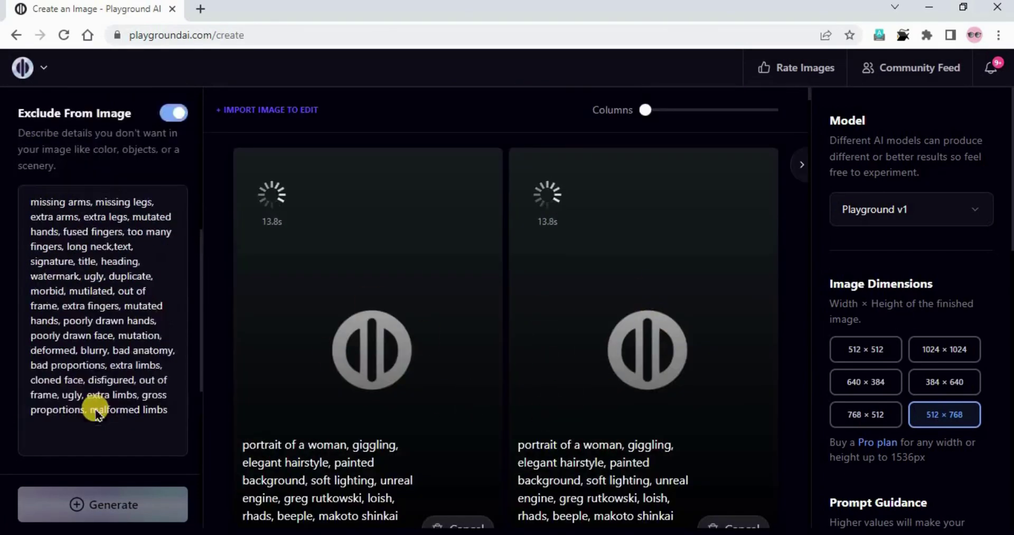
scroll(664, 400, down, 5)
scroll(664, 400, up, 4)
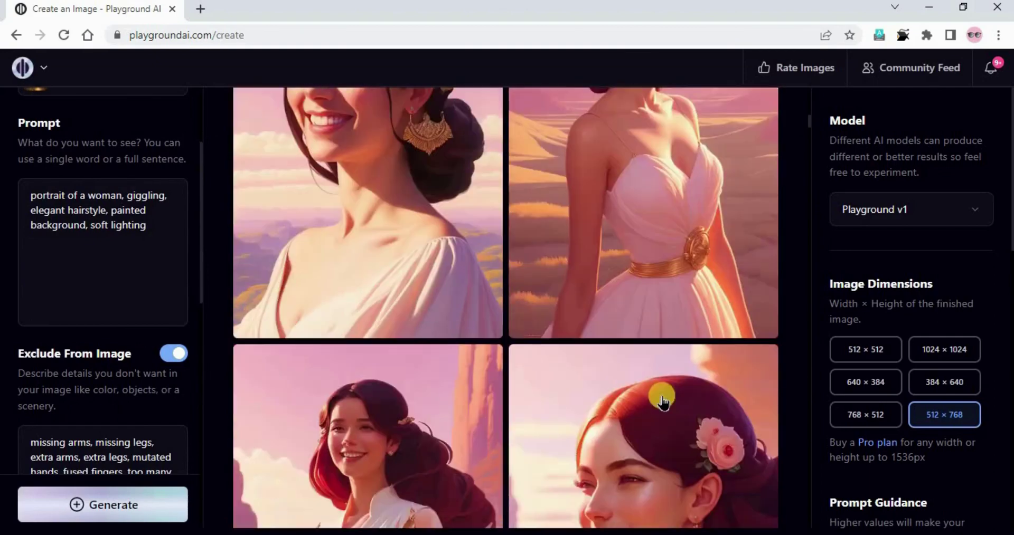
scroll(664, 400, down, 4)
scroll(662, 400, up, 5)
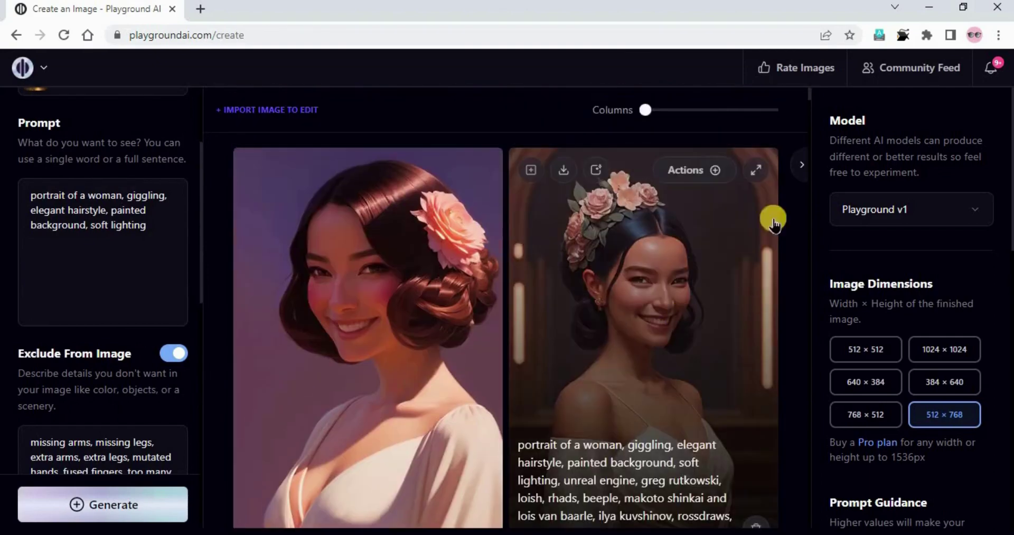
click(751, 175)
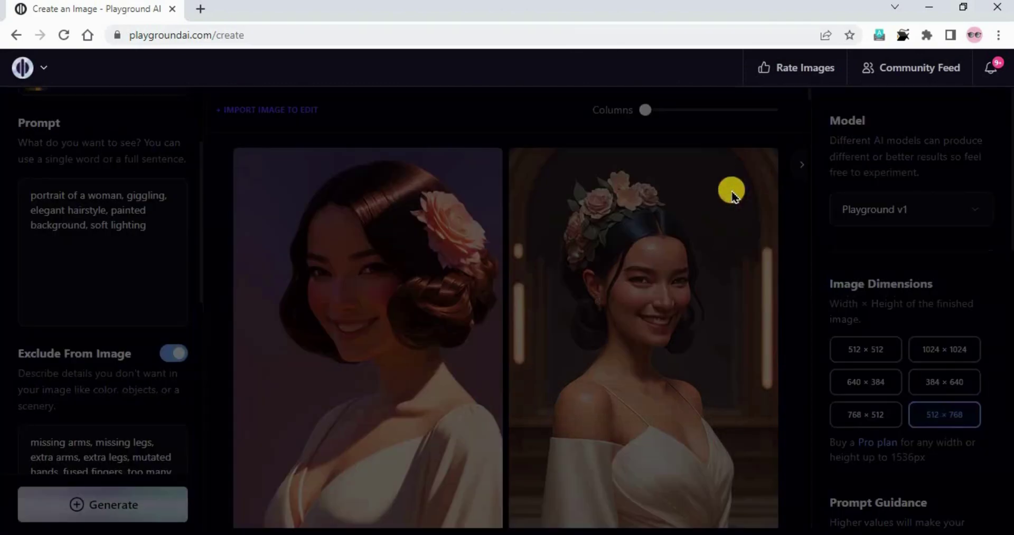
click(697, 329)
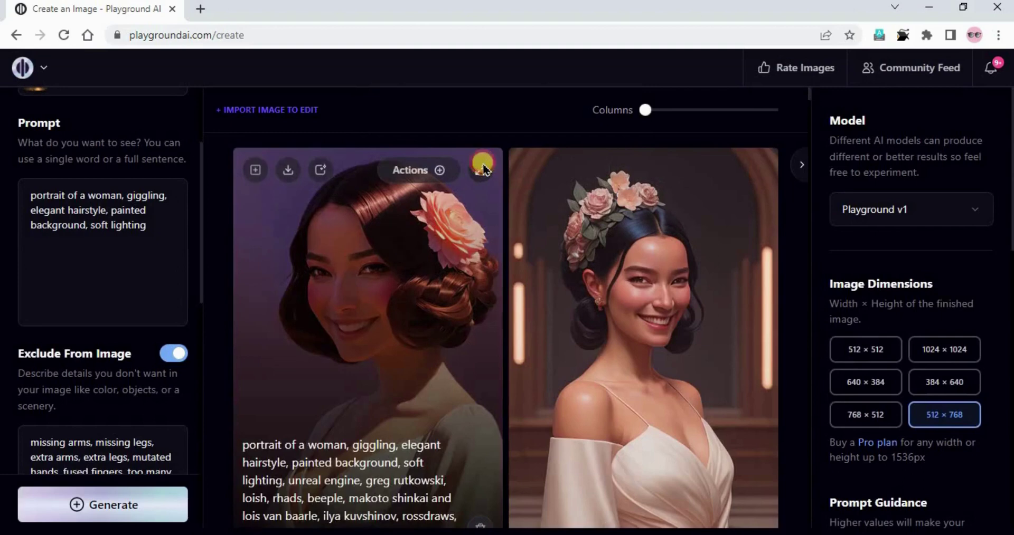
click(484, 170)
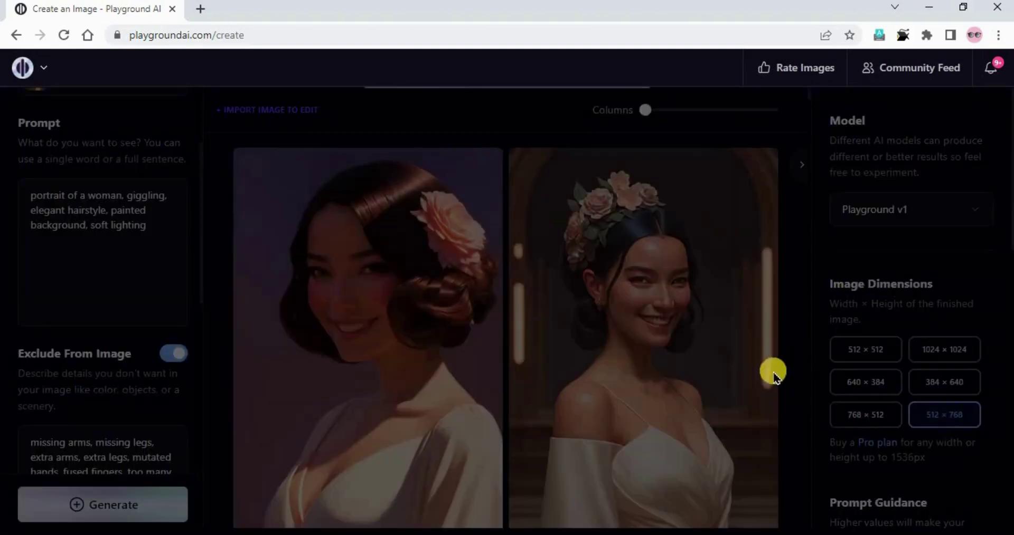
click(705, 346)
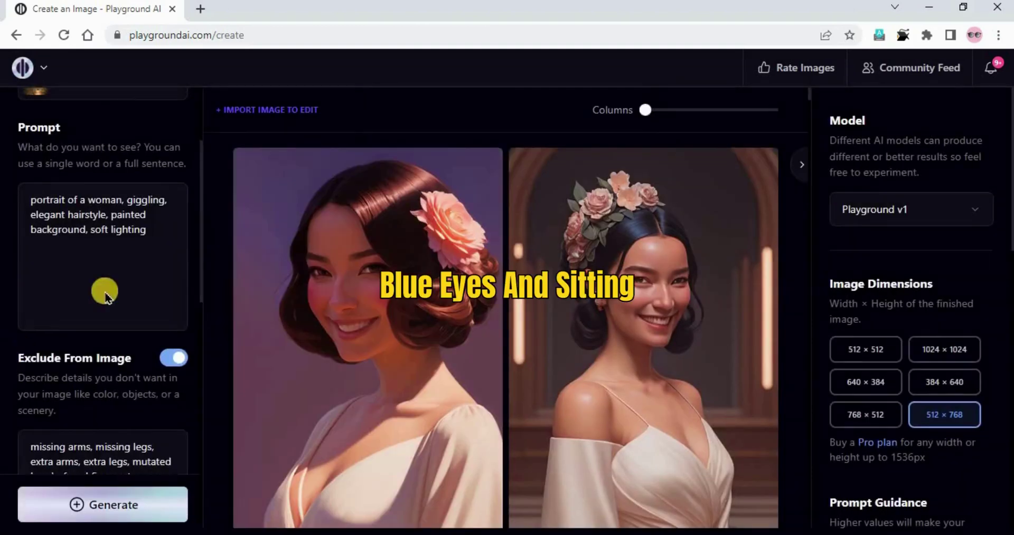
Step: Add "blue eyes, sitting," after the elegant hairstyle in the prompt and generate a new set of portraits
scroll(102, 296, up, 3)
click(109, 358)
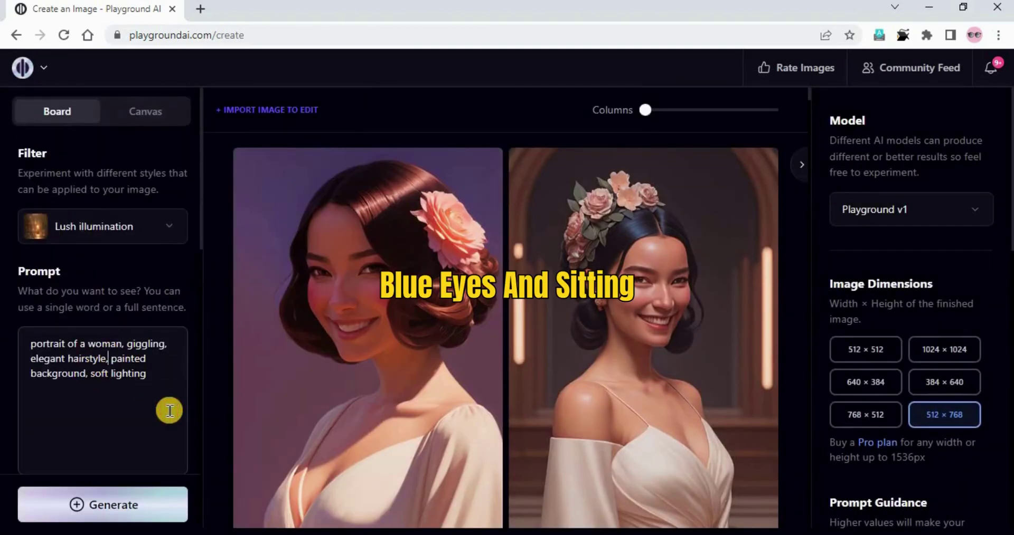
text(blue)
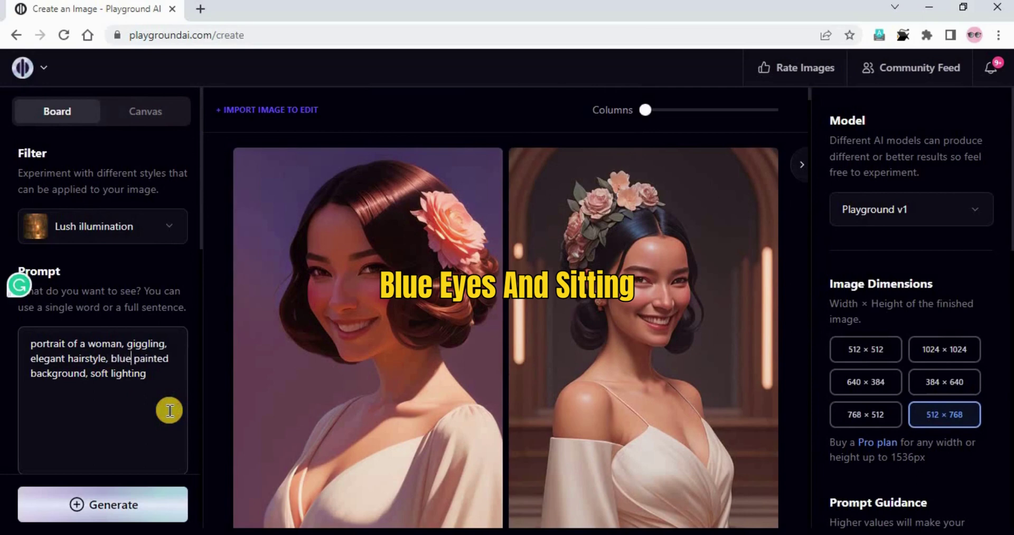
text( eyes, sitting,)
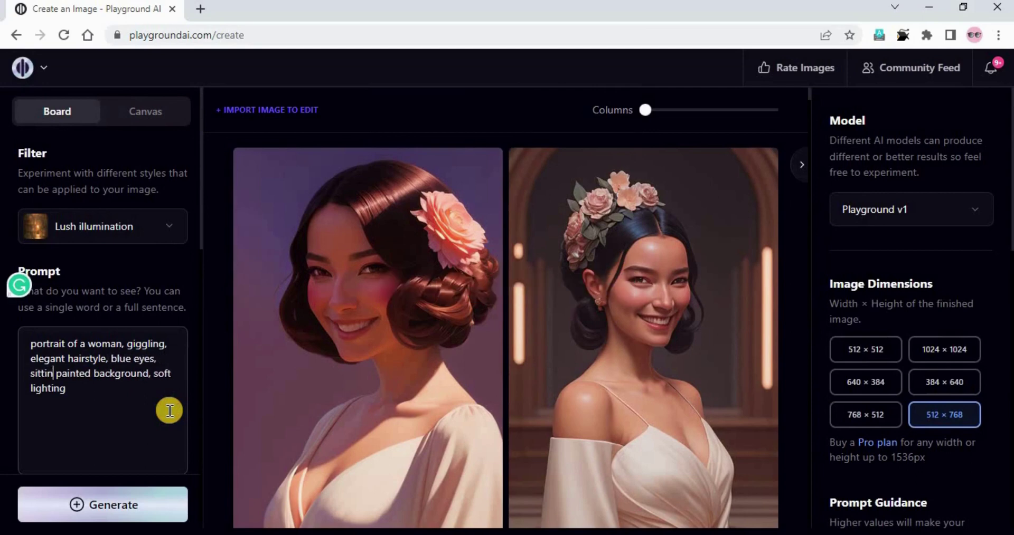
key(ctrl+Return)
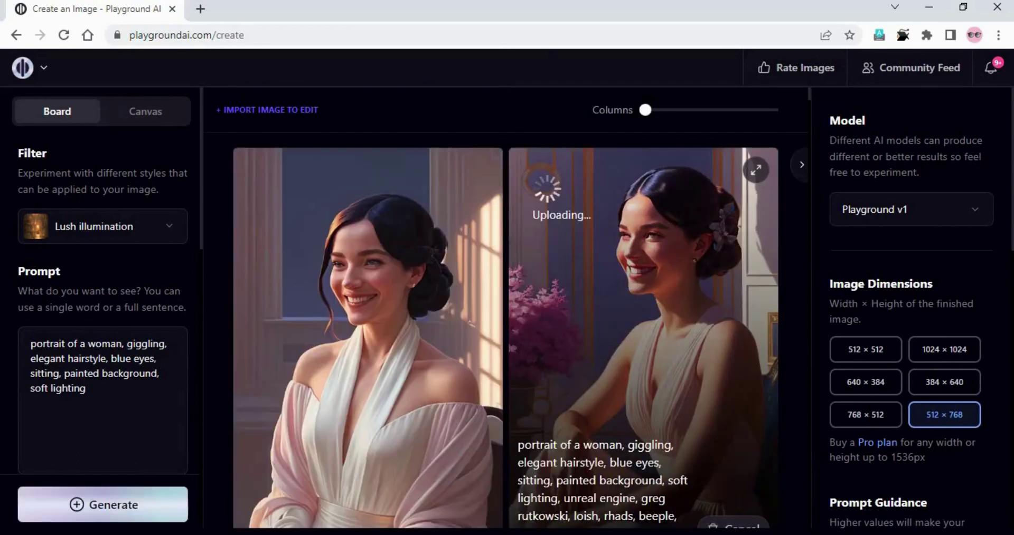
Step: Look through the new sitting portraits and view the side-facing woman in the strapless blue dress enlarged
scroll(597, 499, down, 5)
scroll(623, 454, down, 5)
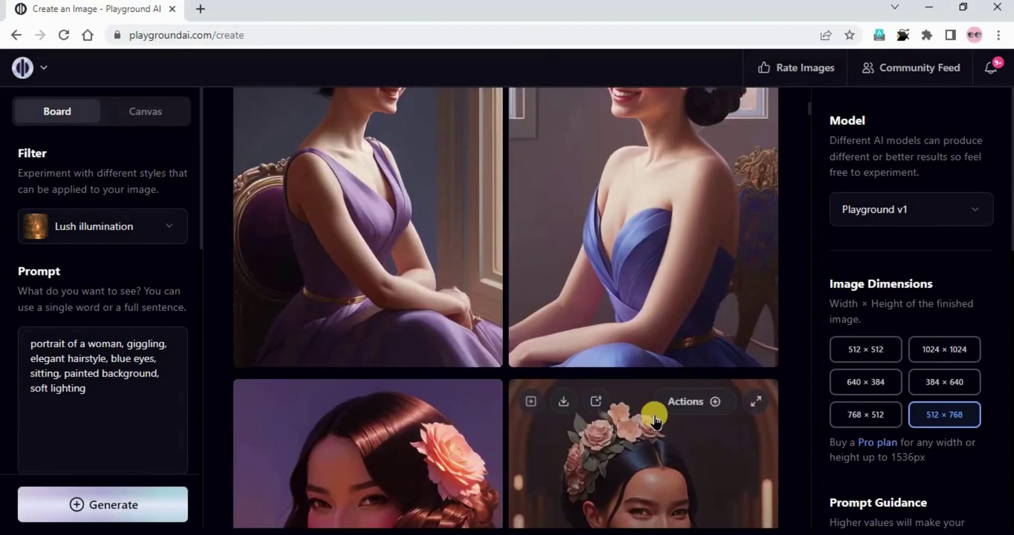
scroll(655, 417, up, 4)
scroll(670, 391, down, 2)
scroll(729, 238, down, 1)
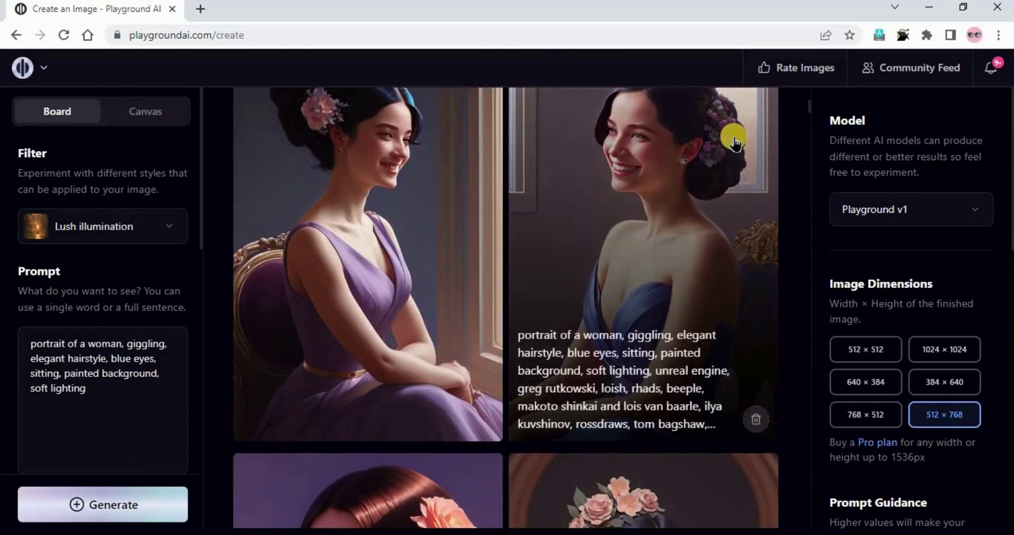
scroll(739, 140, up, 1)
click(756, 134)
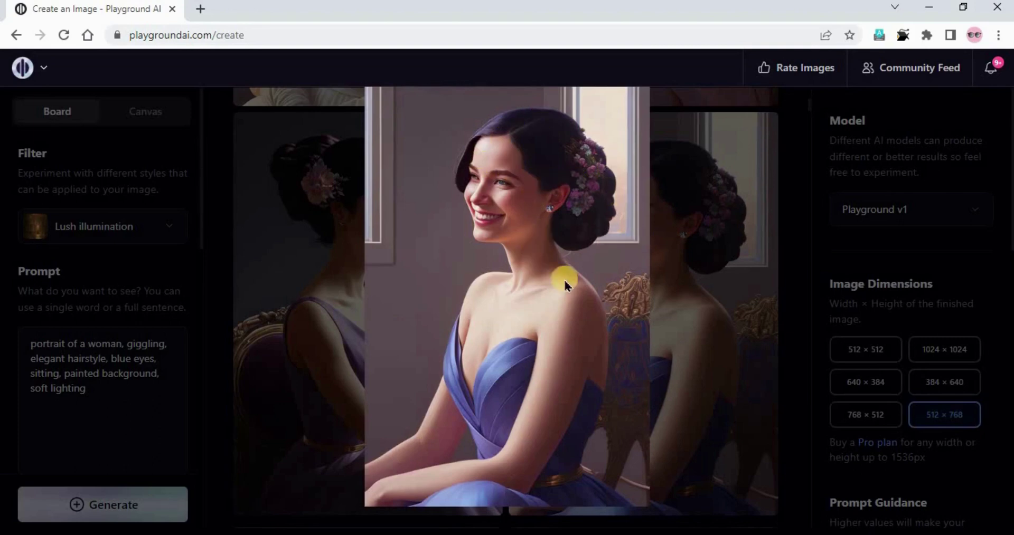
click(760, 341)
scroll(695, 346, up, 5)
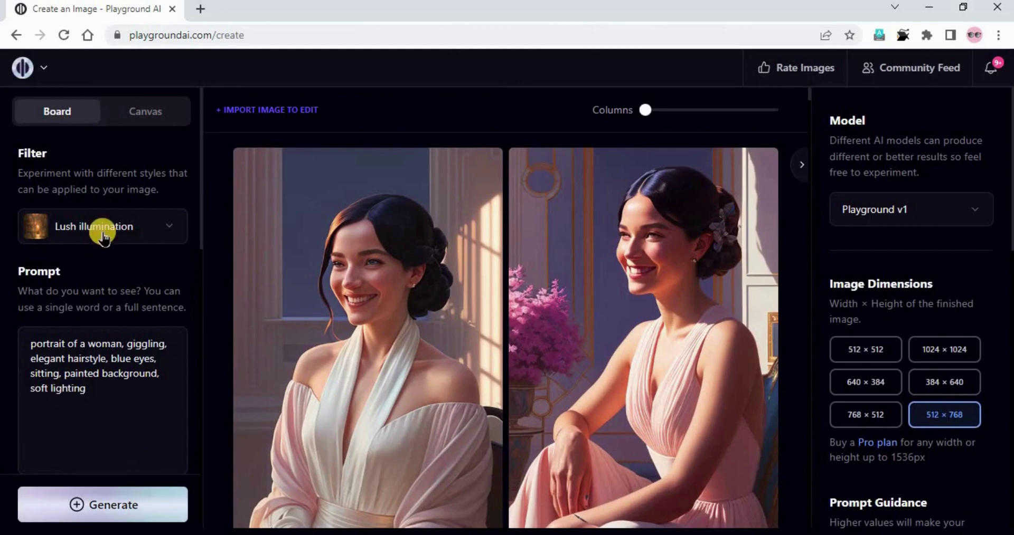
Step: Switch the filter to Delicate detail and generate a new set of portraits
click(104, 232)
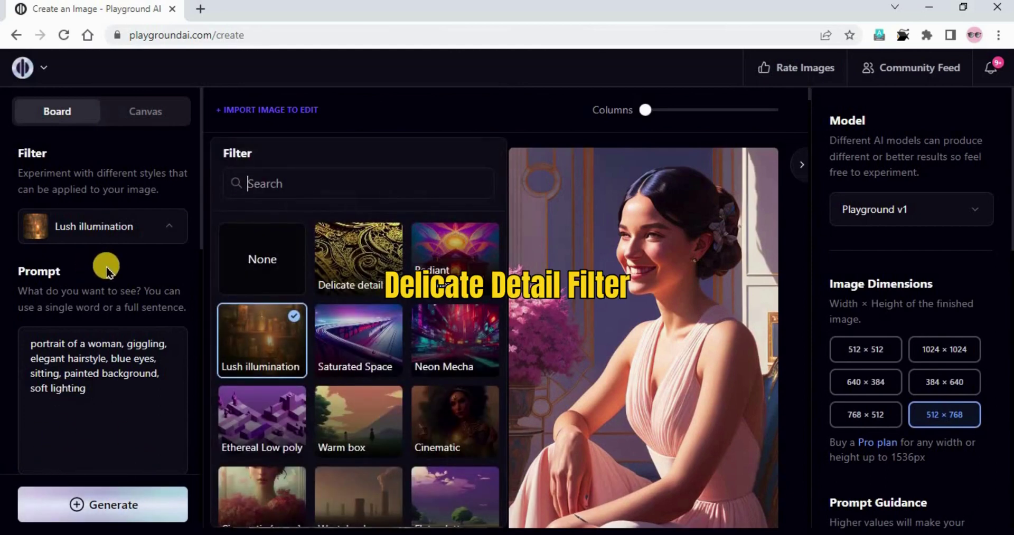
click(347, 262)
click(140, 504)
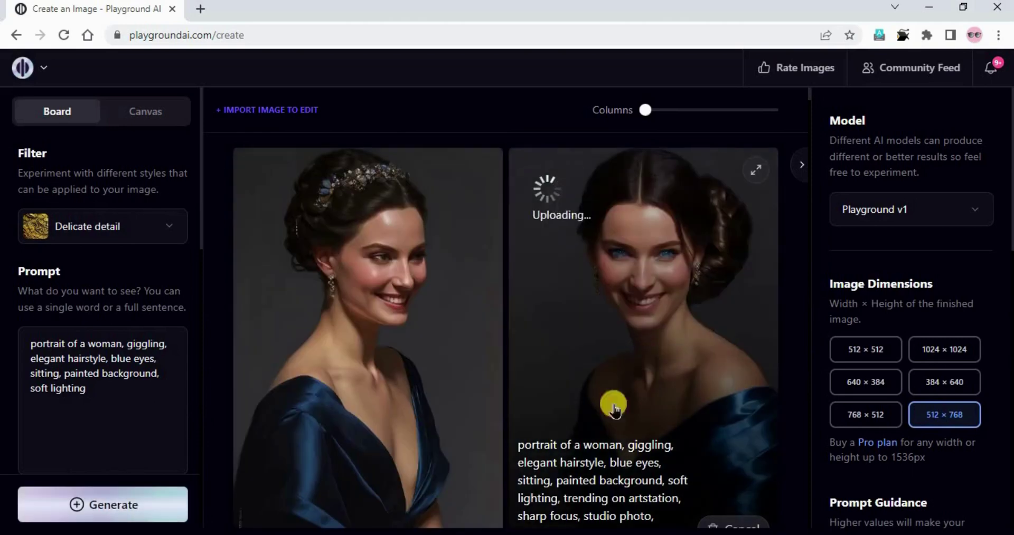
Step: Review the Delicate detail portraits, viewing the side-facing woman with the jewelled hairpiece enlarged
scroll(593, 381, down, 5)
scroll(591, 433, up, 5)
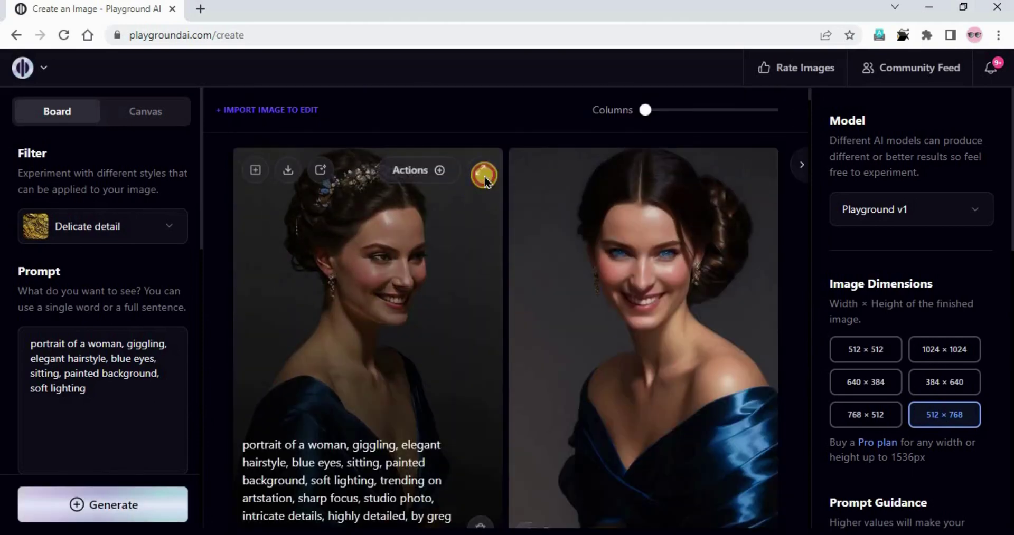
click(485, 180)
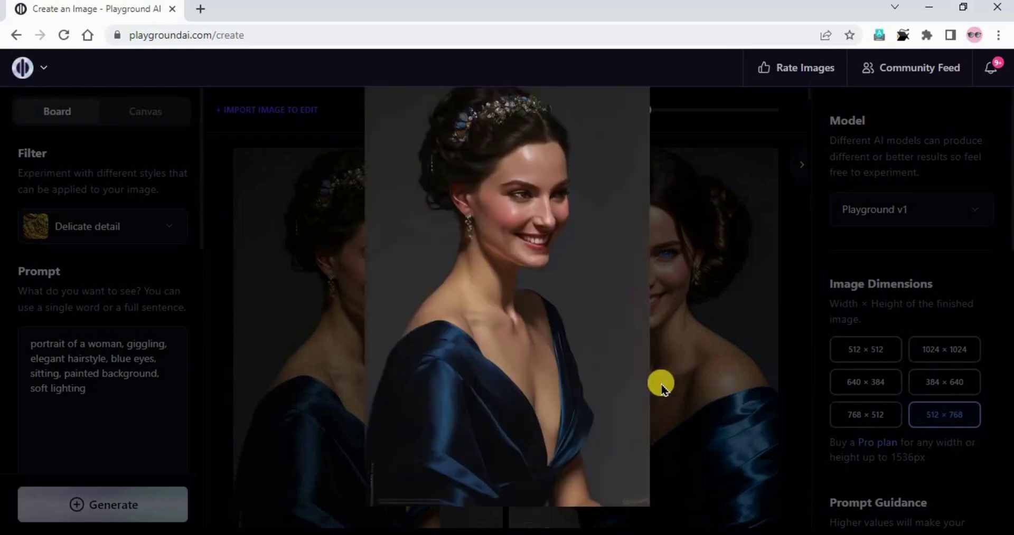
click(704, 354)
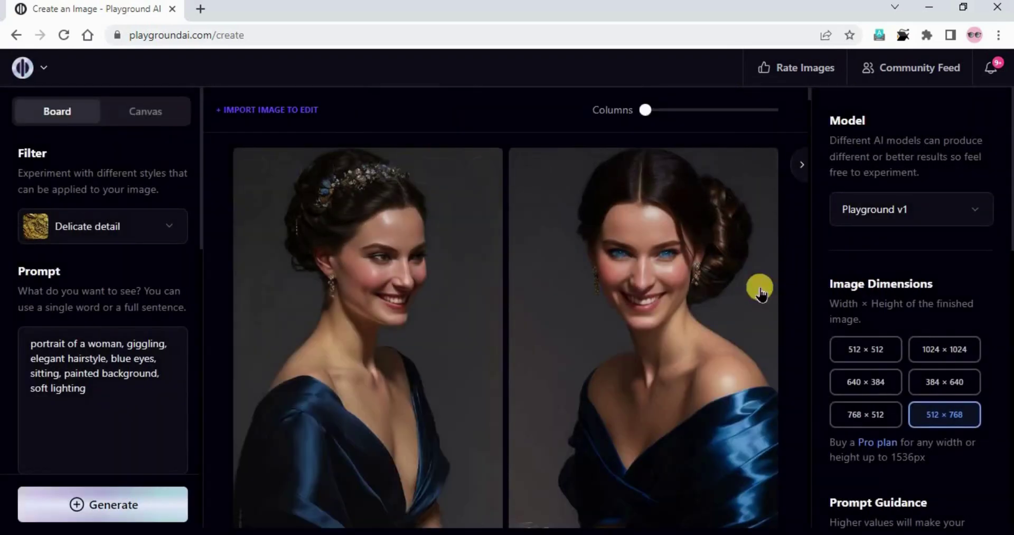
key(alt+Tab)
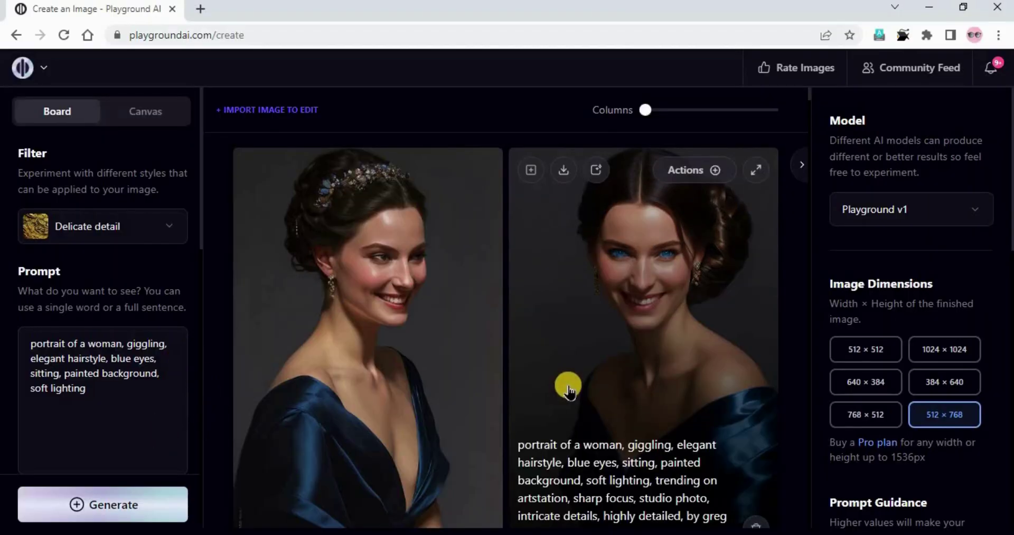
scroll(569, 389, down, 4)
scroll(105, 396, up, 3)
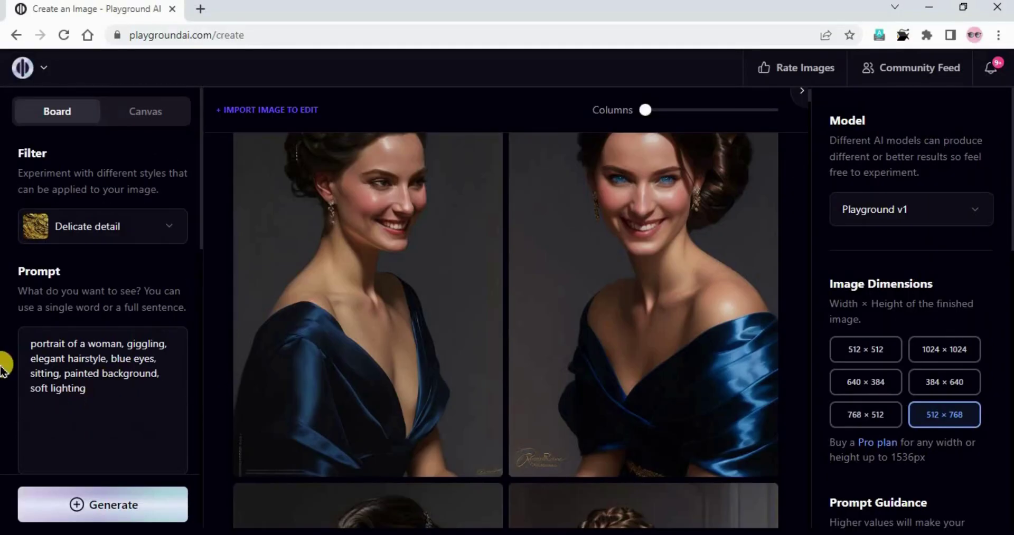
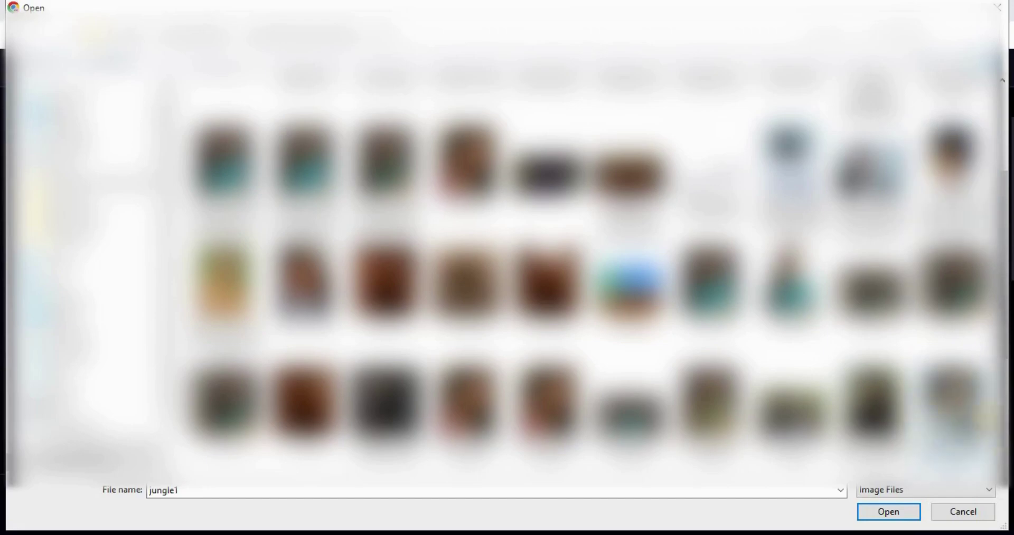
Step: Upload the photo of the woman holding her head in both hands as the Image to Image reference and generate portraits from it
click(953, 409)
click(888, 512)
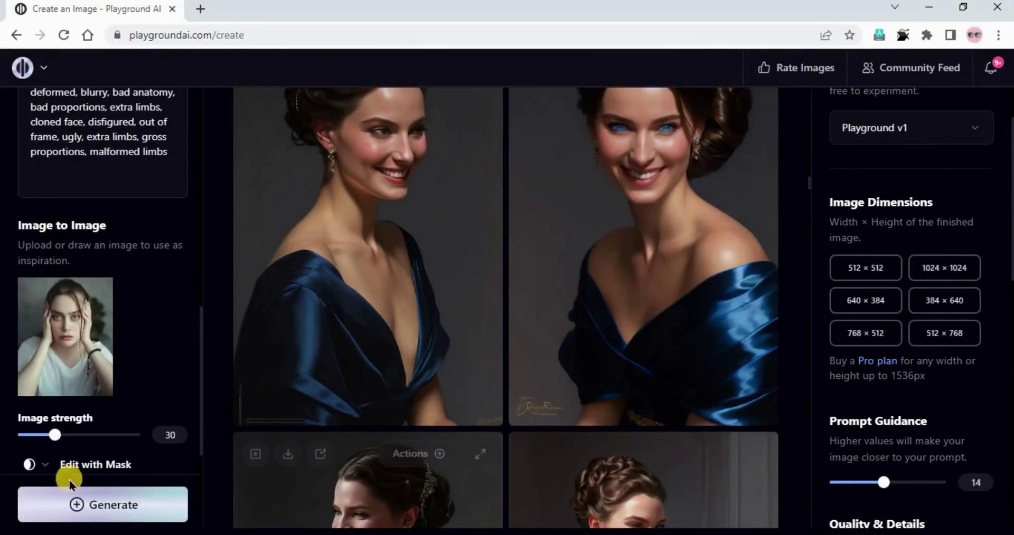
click(117, 515)
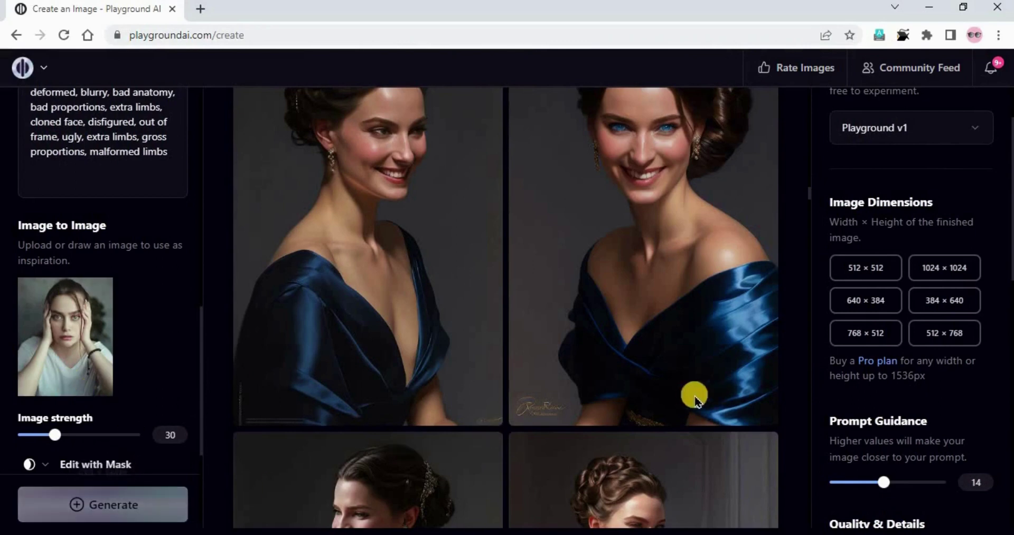
Step: Look through the portraits generated from the reference photo and view the two topmost ones enlarged
scroll(58, 343, up, 5)
scroll(65, 338, up, 6)
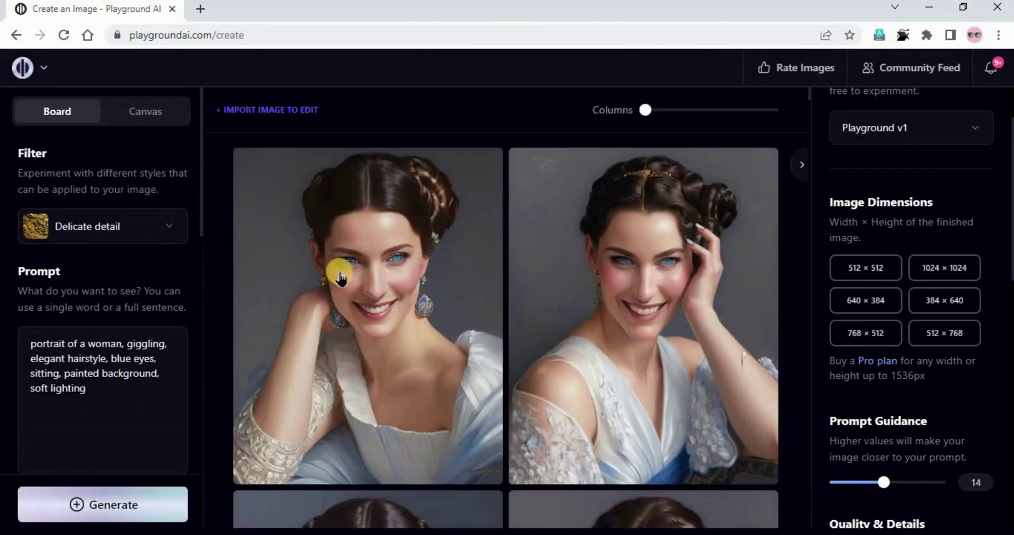
scroll(536, 369, down, 10)
scroll(543, 352, up, 10)
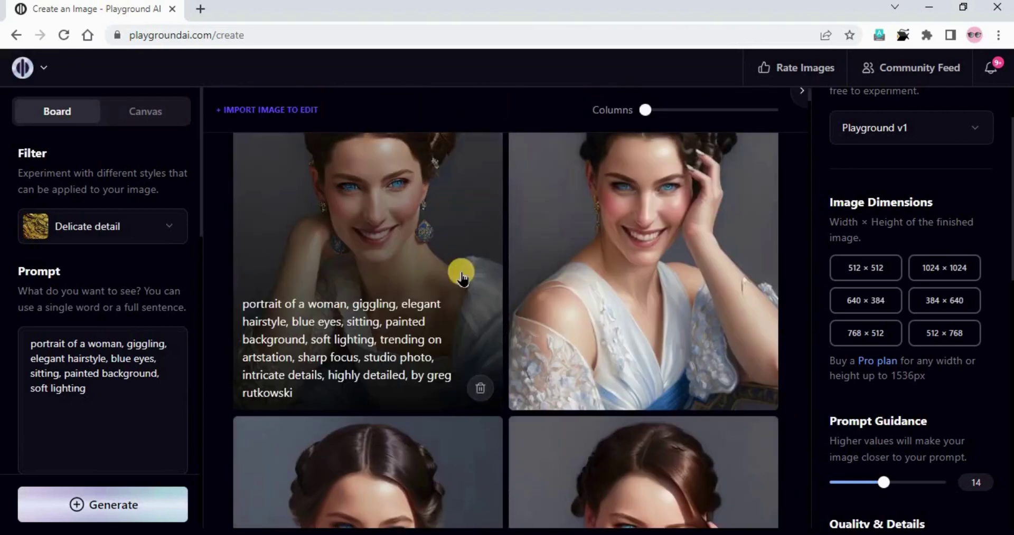
scroll(462, 227, up, 2)
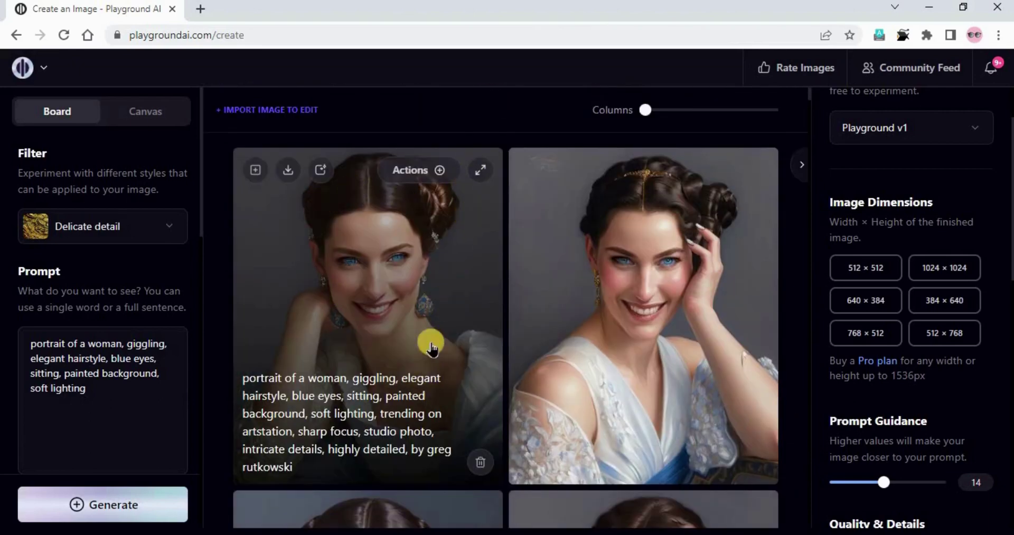
click(473, 180)
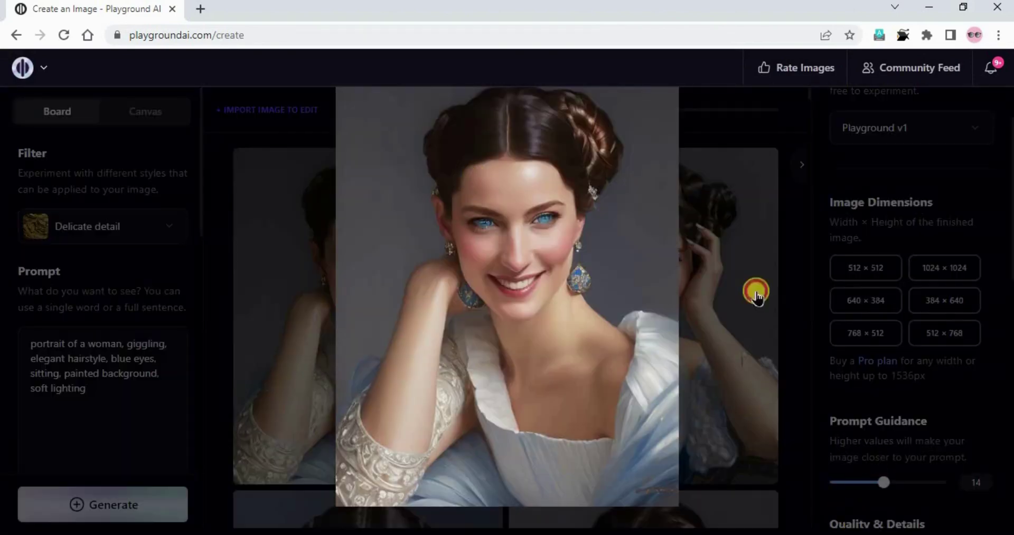
click(745, 364)
click(760, 177)
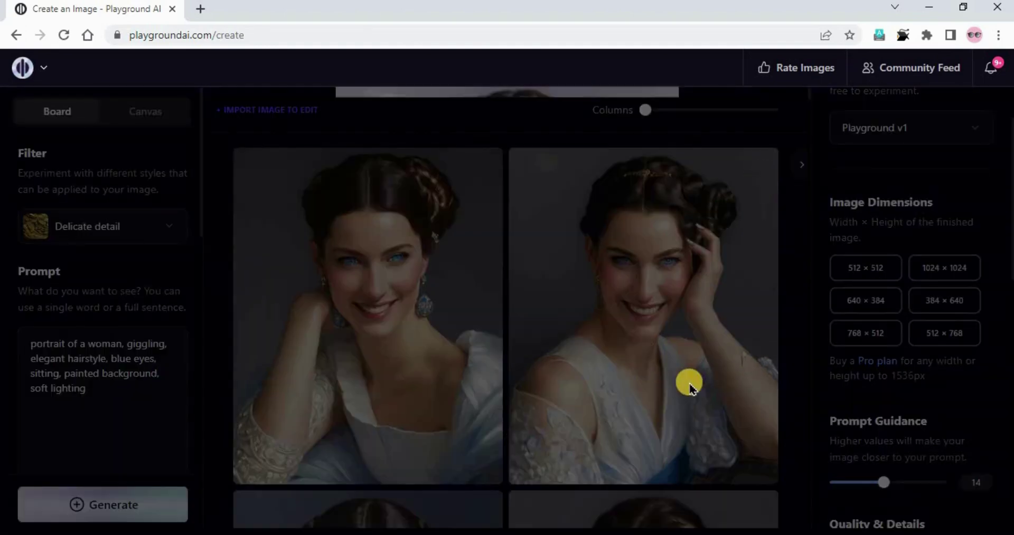
click(690, 387)
Step: Raise the reference photo's image strength to 66 and generate a new set of portraits
scroll(47, 414, down, 10)
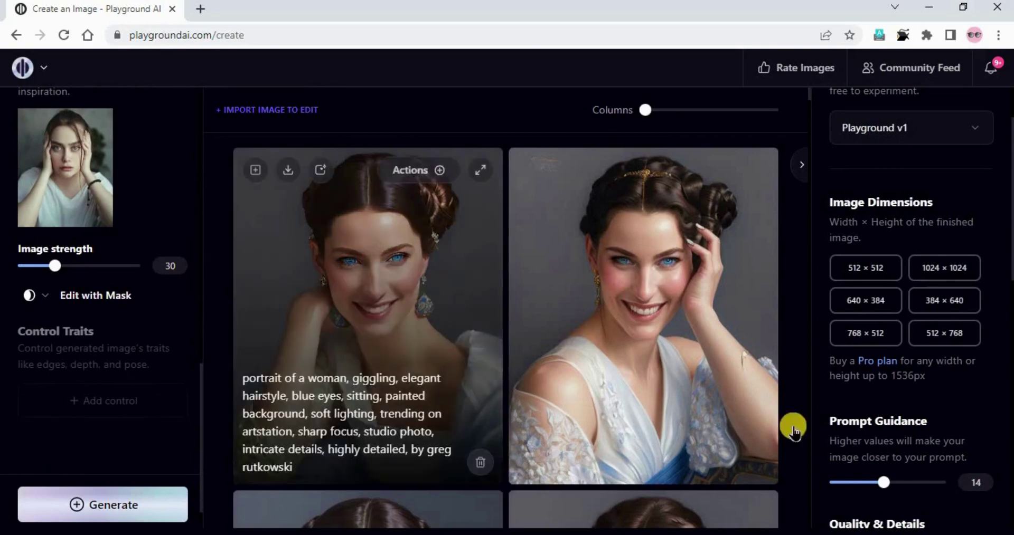
scroll(185, 328, up, 7)
scroll(122, 412, down, 4)
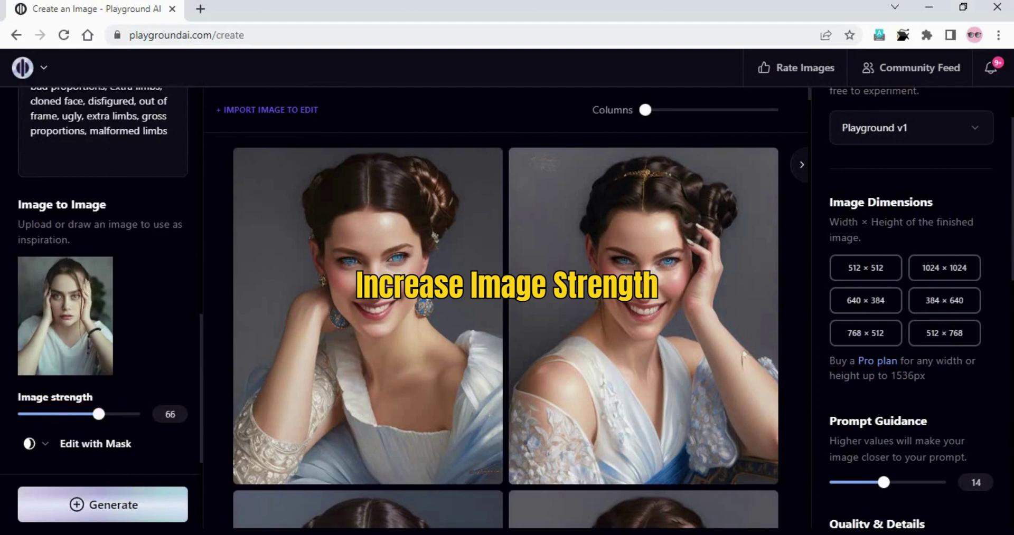
click(158, 506)
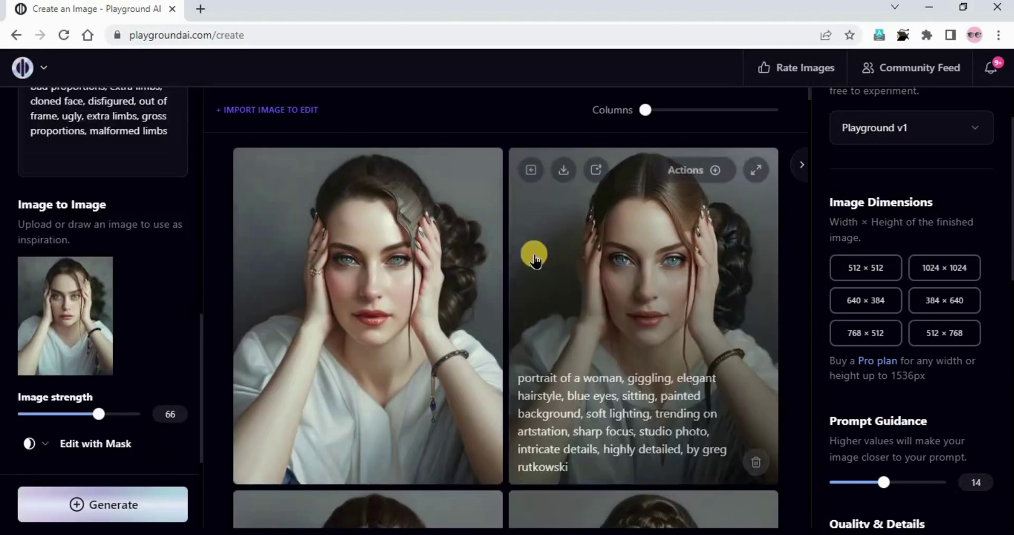
Step: Compare the new portraits with the reference photo and view the one with green leaves behind the woman enlarged
scroll(560, 388, down, 4)
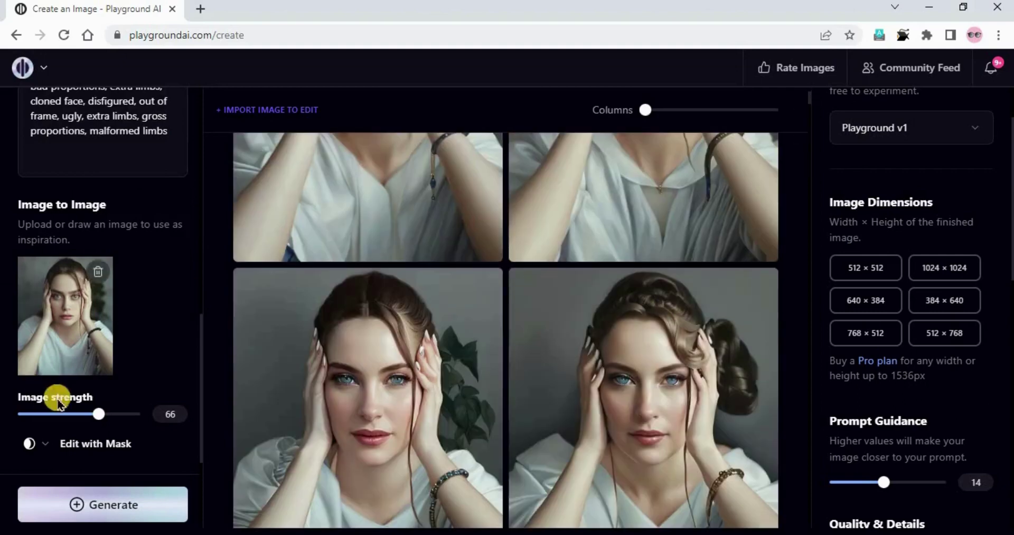
scroll(612, 444, up, 4)
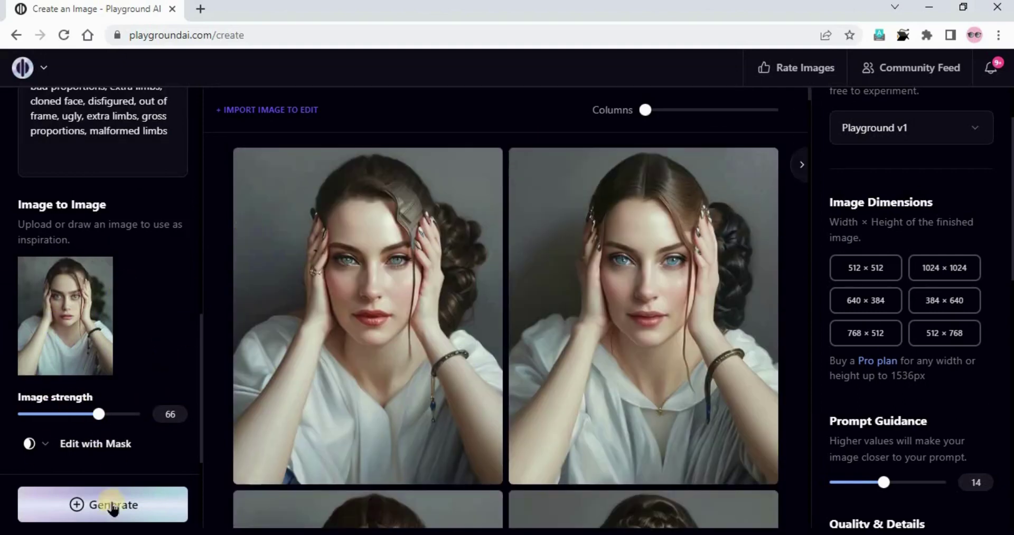
mouse_move(702, 484)
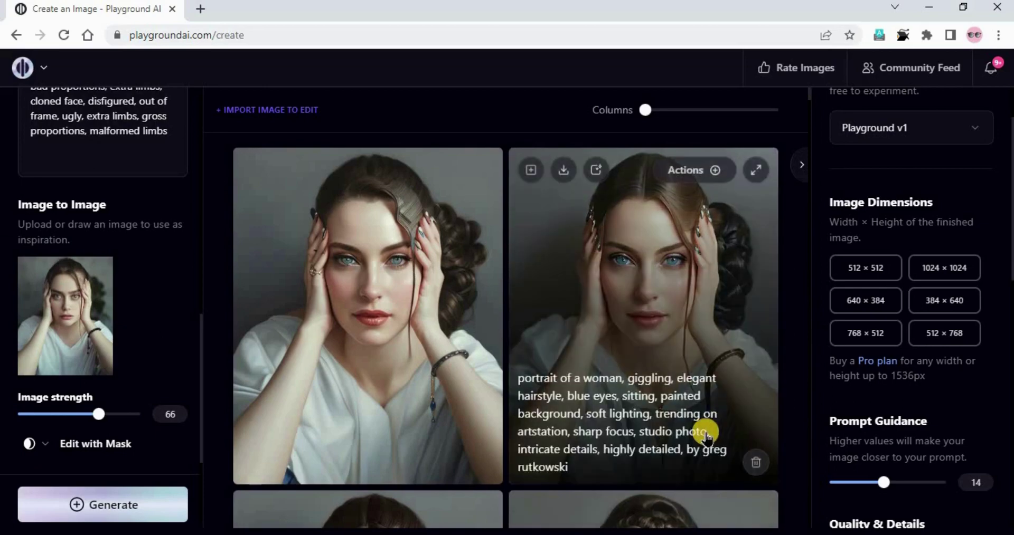
scroll(505, 368, down, 1)
mouse_move(475, 380)
scroll(475, 380, down, 2)
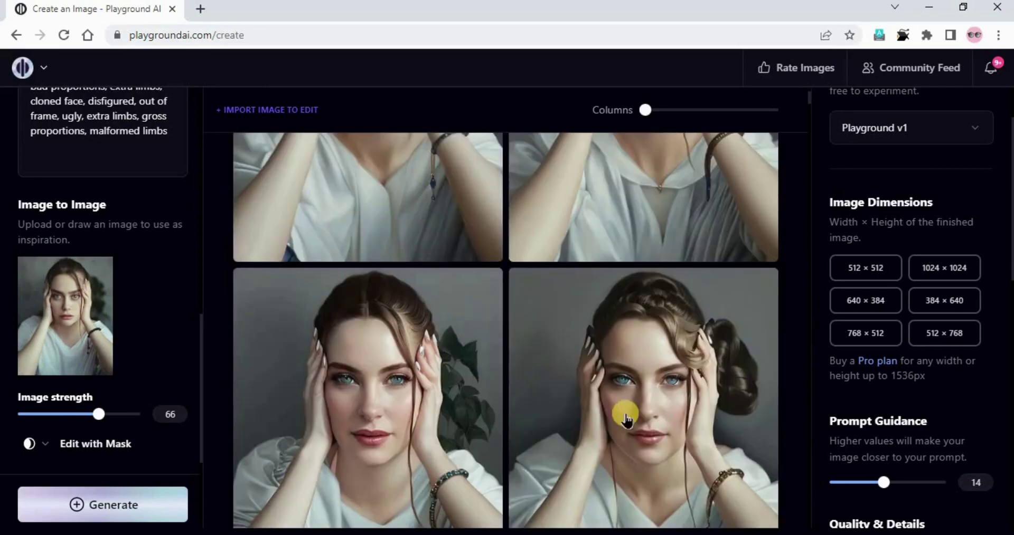
scroll(619, 423, up, 3)
mouse_move(98, 309)
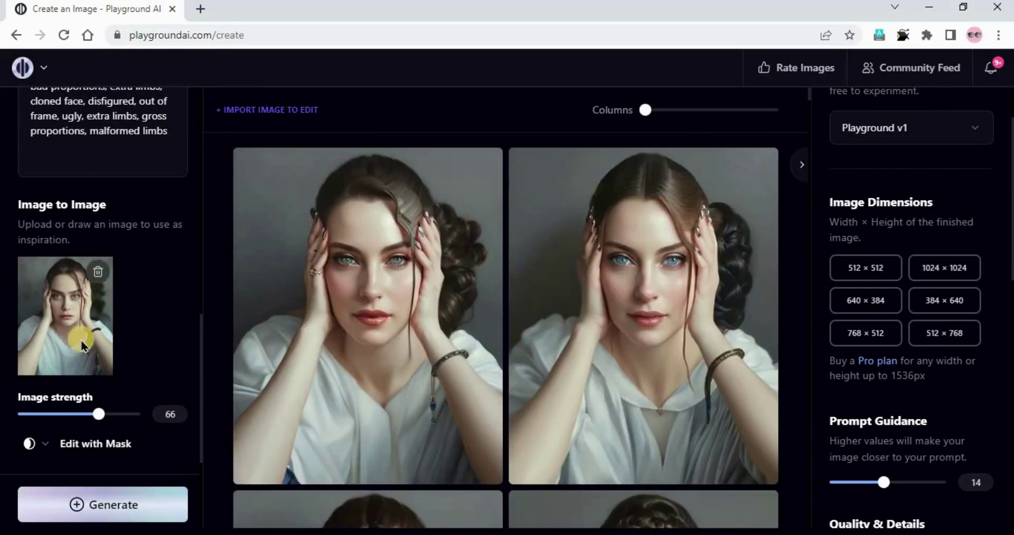
scroll(593, 414, down, 2)
scroll(604, 398, down, 1)
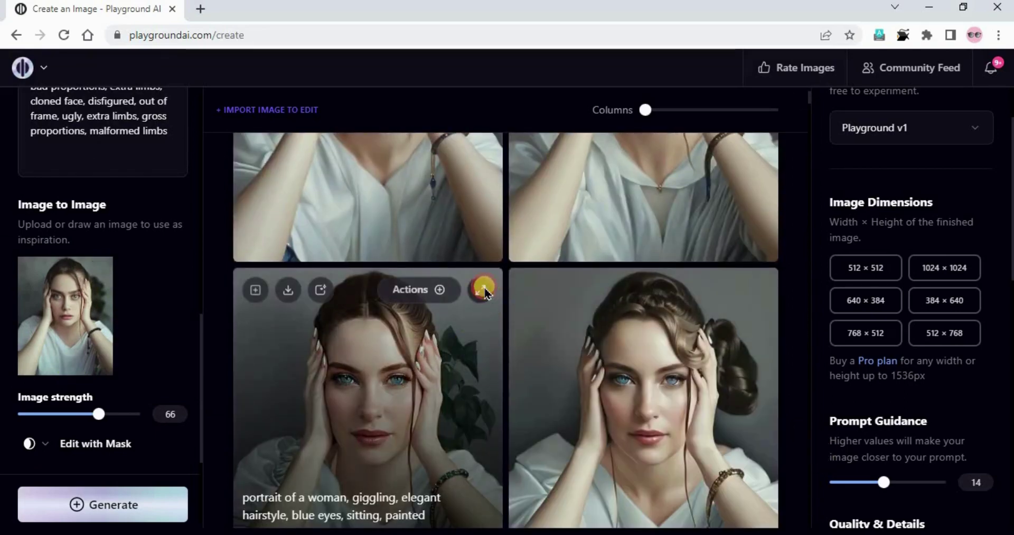
click(483, 290)
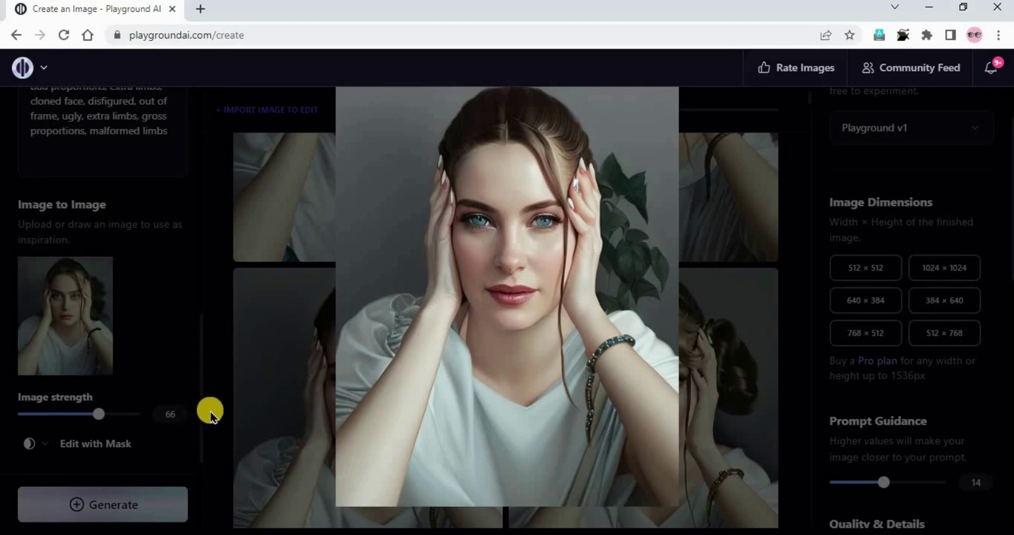
click(300, 398)
Step: Set the reference photo's image strength to 90 and generate another set of portraits
scroll(739, 443, up, 4)
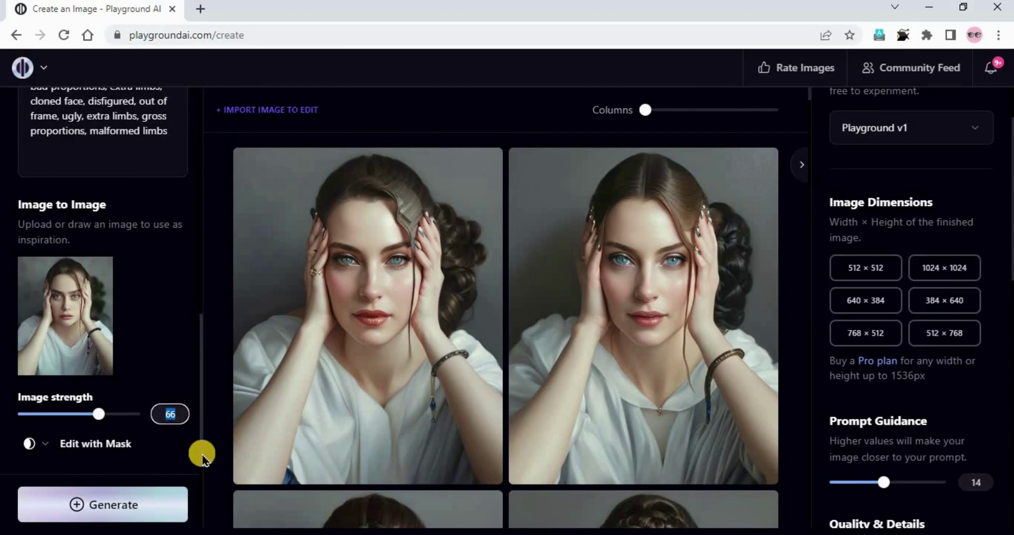
click(103, 520)
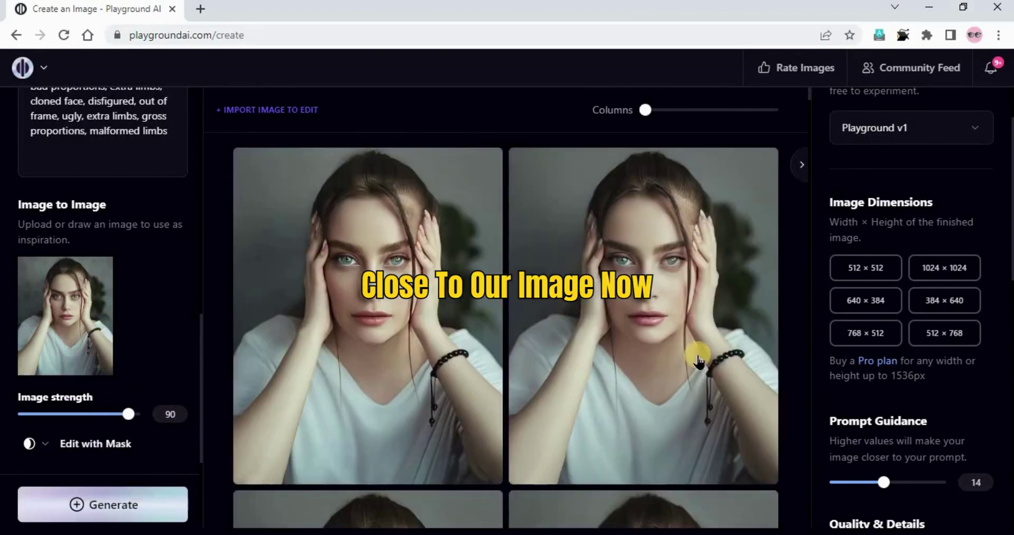
Step: Compare the new portraits with the reference photo, and remove the photo from Image to Image
scroll(633, 468, down, 5)
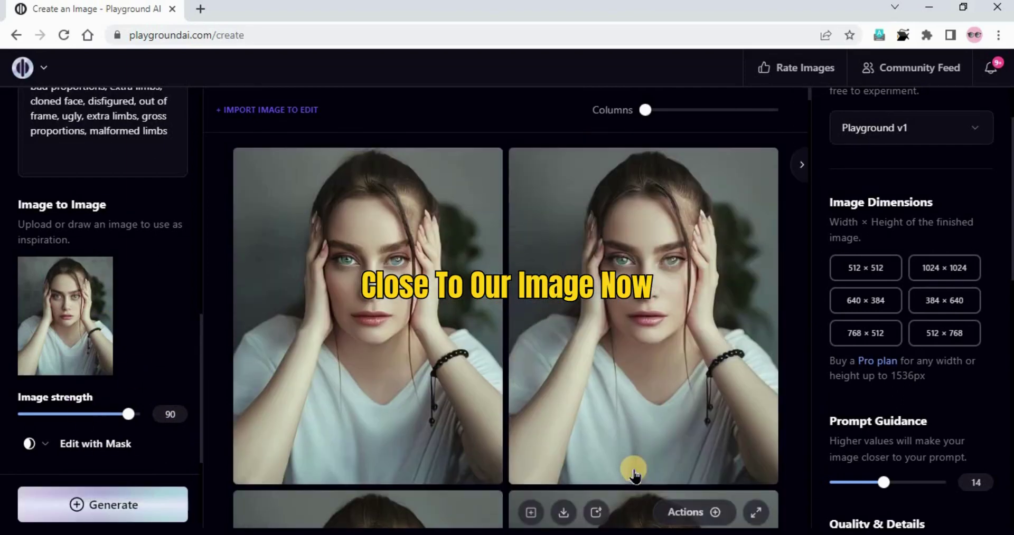
mouse_move(90, 294)
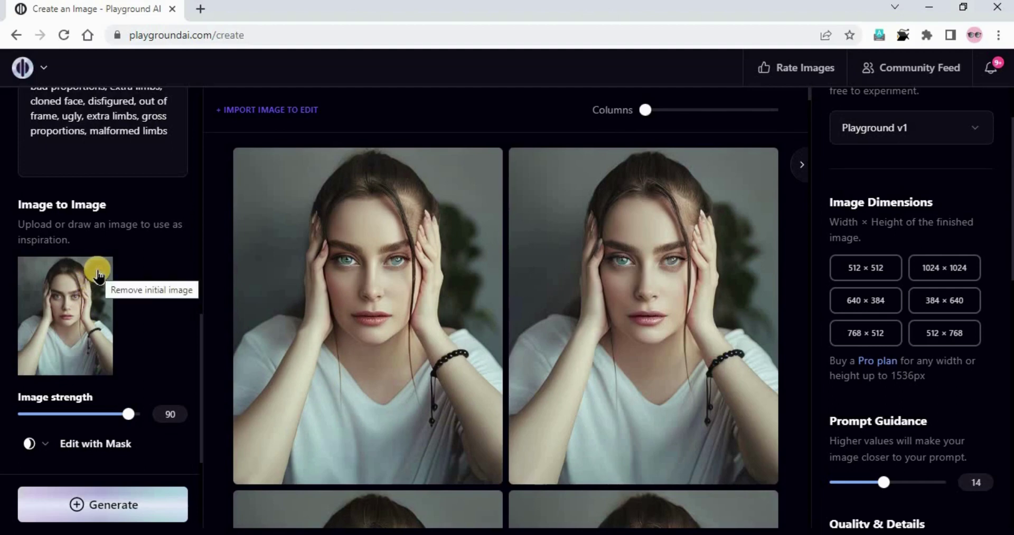
click(98, 273)
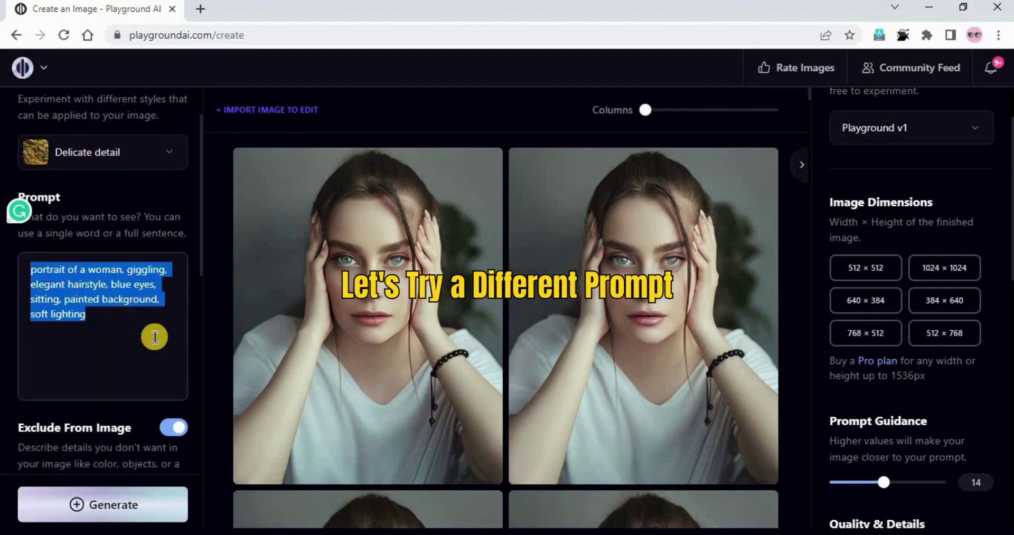
Step: Replace the prompt with "Scarlett Johansson, happy, analog style, portrait, sitting down, painted background, soft lighting" and generate portraits
text(9. Scarlett Johansson, happy, analog style, portrait, sitting down, painted background, soft lighting)
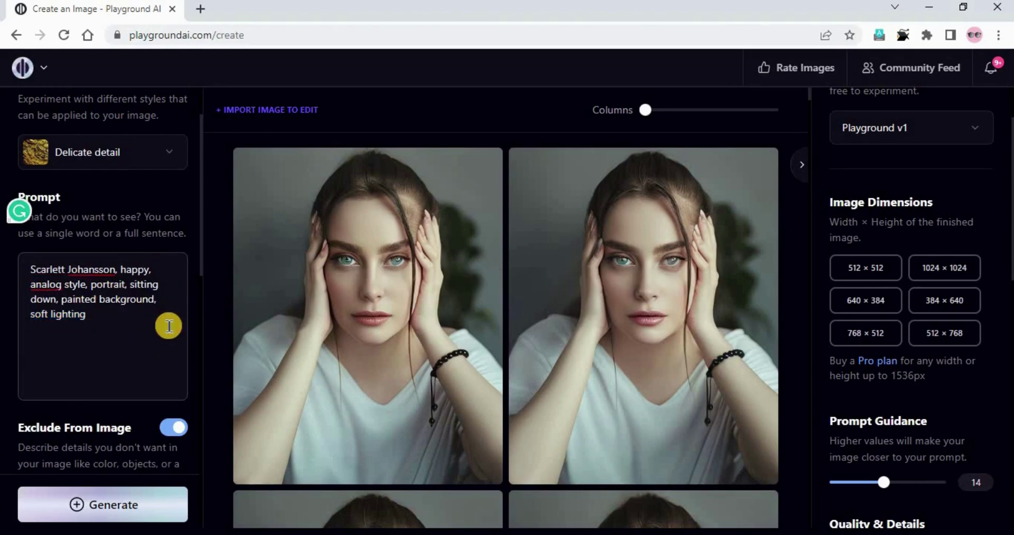
drag(1011, 329, 1010, 510)
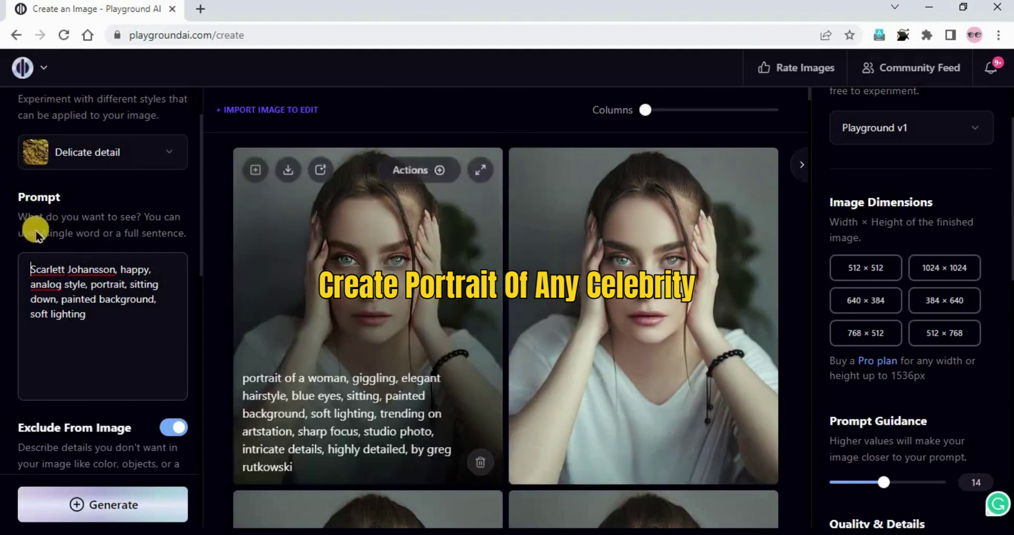
triple_click(76, 263)
click(89, 319)
key(ctrl+Return)
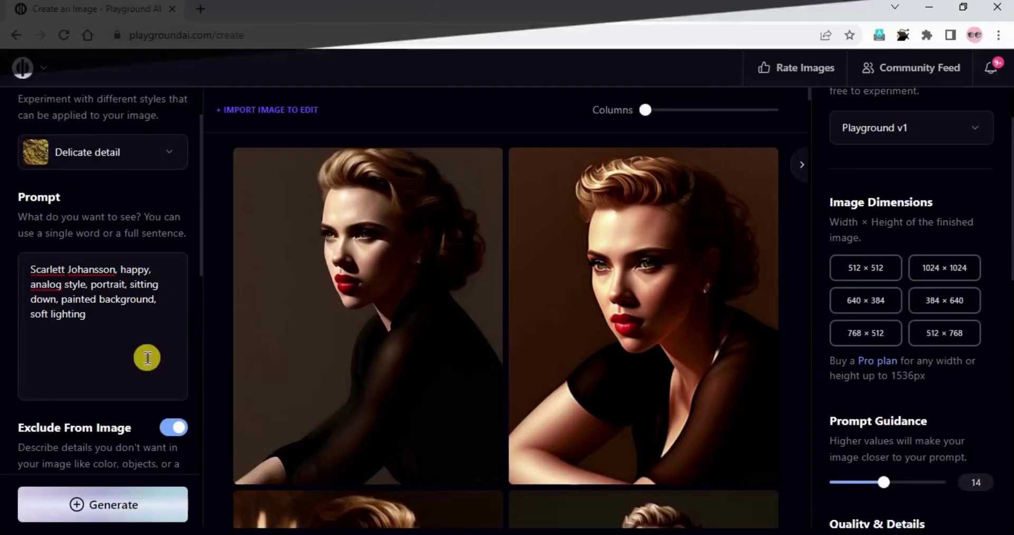
Step: Look through the generated Scarlett Johansson portraits and view the side-facing one with the dark grey background enlarged
mouse_move(428, 374)
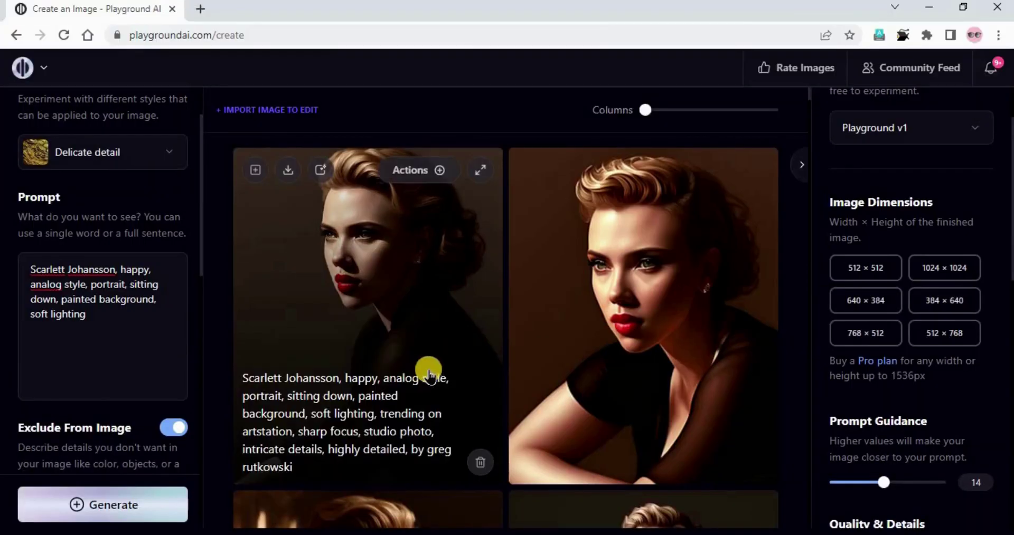
mouse_move(554, 400)
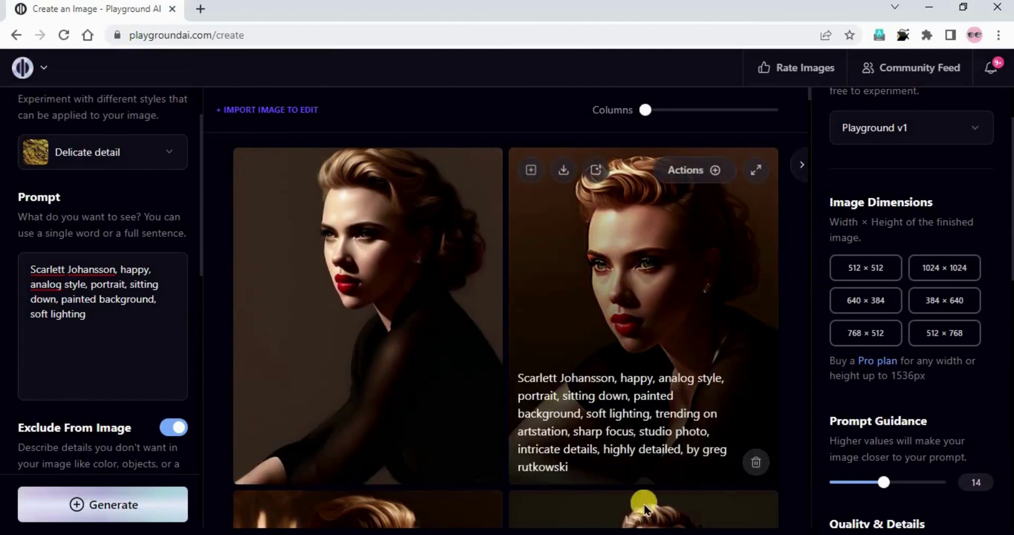
scroll(639, 370, down, 3)
scroll(475, 327, up, 3)
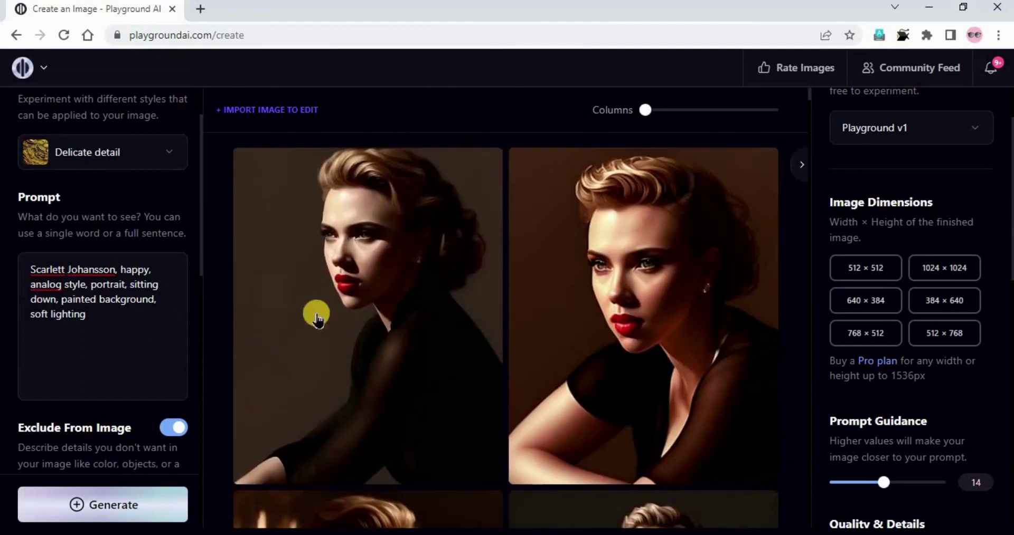
mouse_move(718, 298)
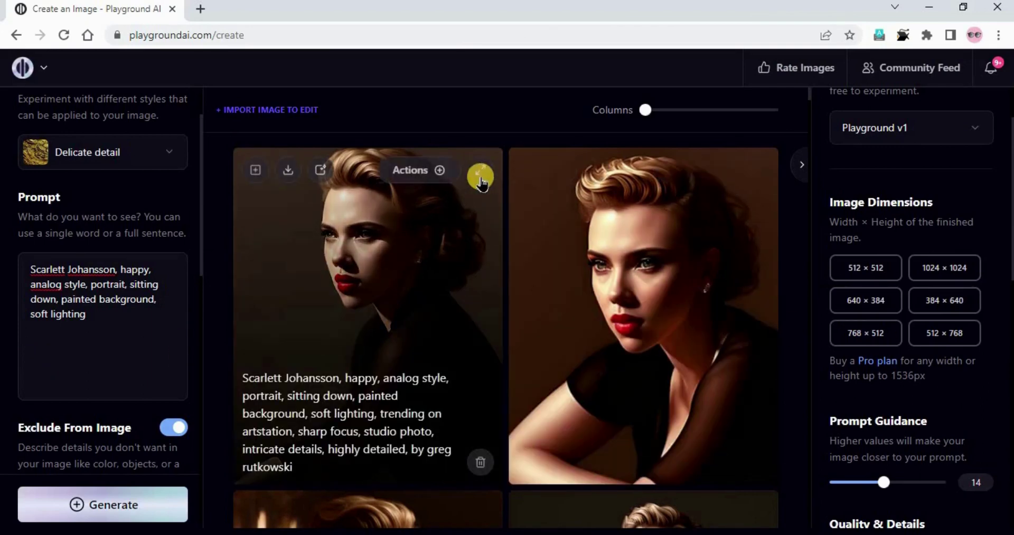
click(480, 175)
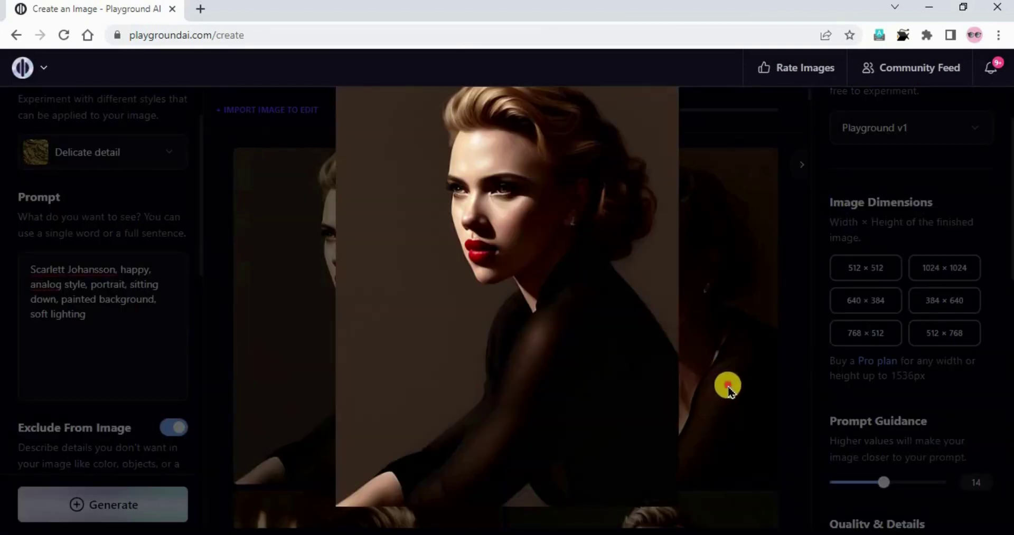
click(727, 391)
Step: Add "grey and dark background" to the start of the exclusions and generate a new set of portraits
scroll(100, 317, down, 4)
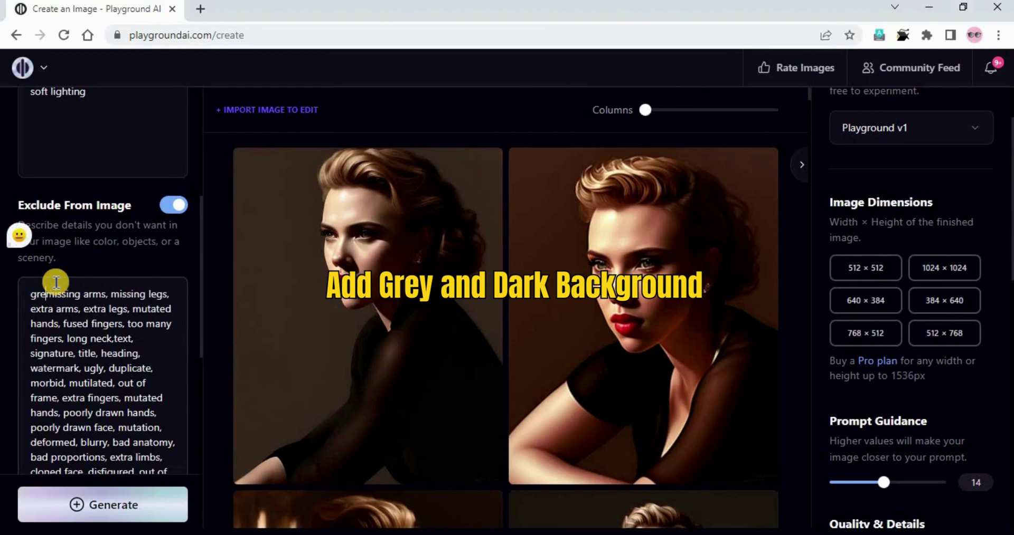
text(y and dak)
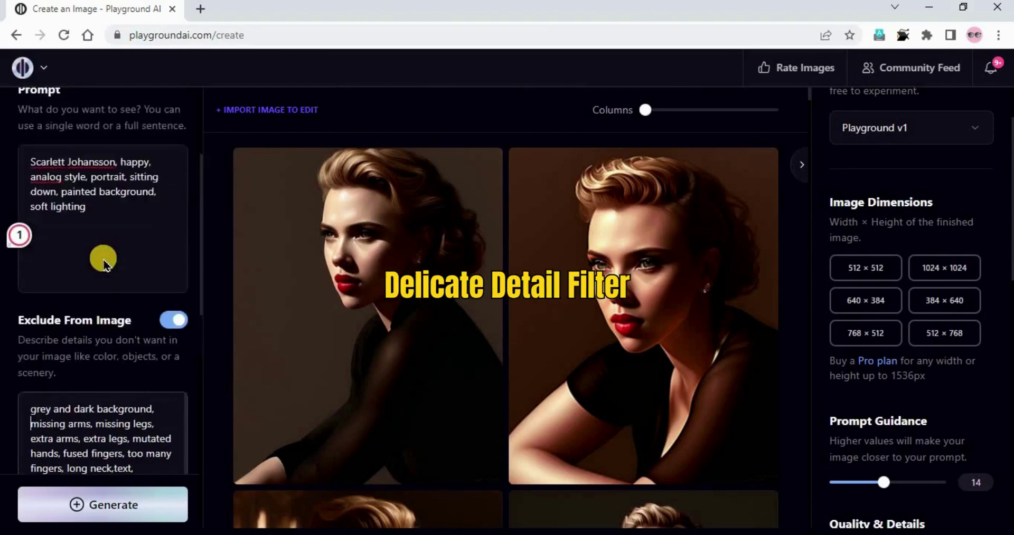
scroll(101, 259, up, 5)
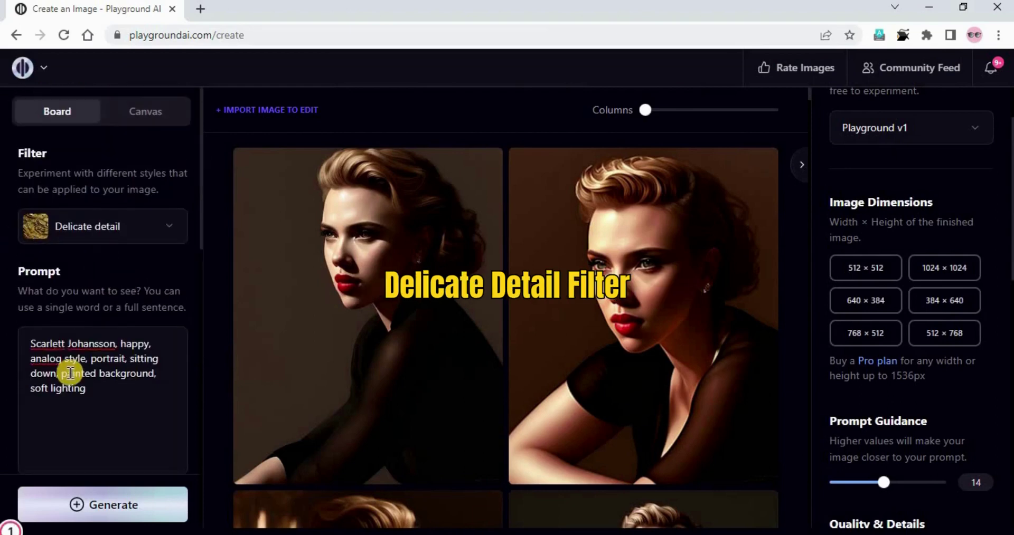
scroll(90, 454, down, 3)
key(ctrl+Return)
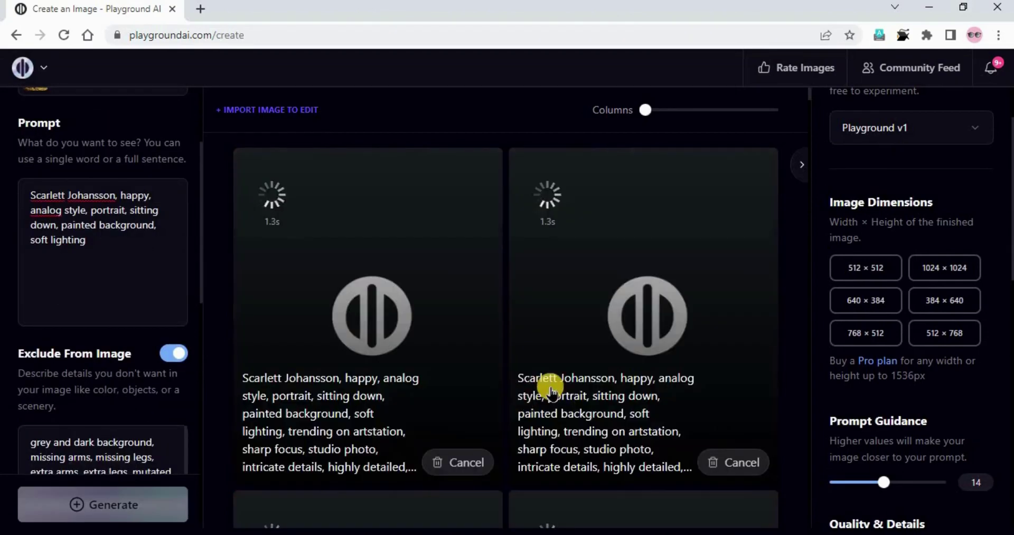
Step: Look through the portraits generated with the new exclusion and view the one in the cream halter dress enlarged
scroll(821, 393, up, 2)
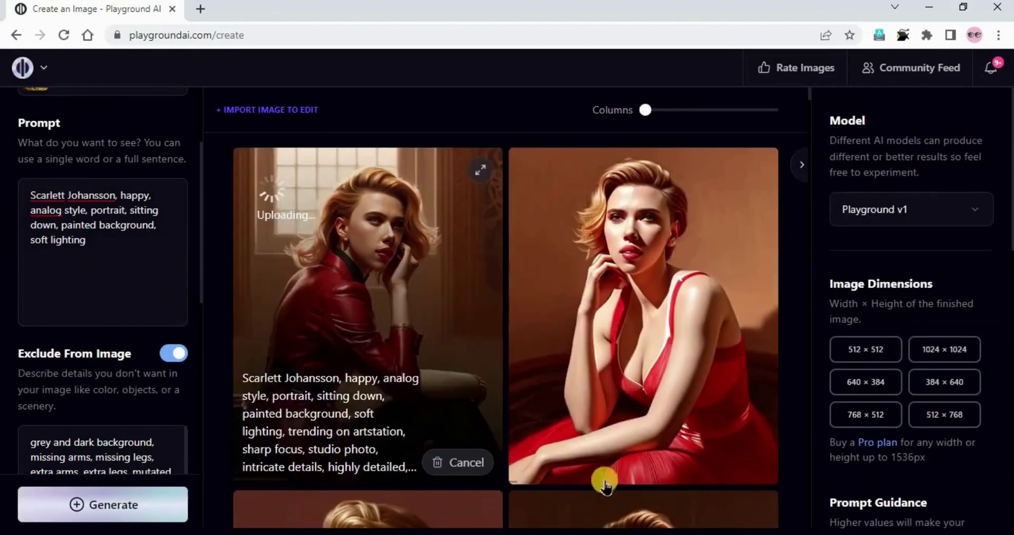
scroll(572, 402, down, 6)
scroll(575, 462, down, 1)
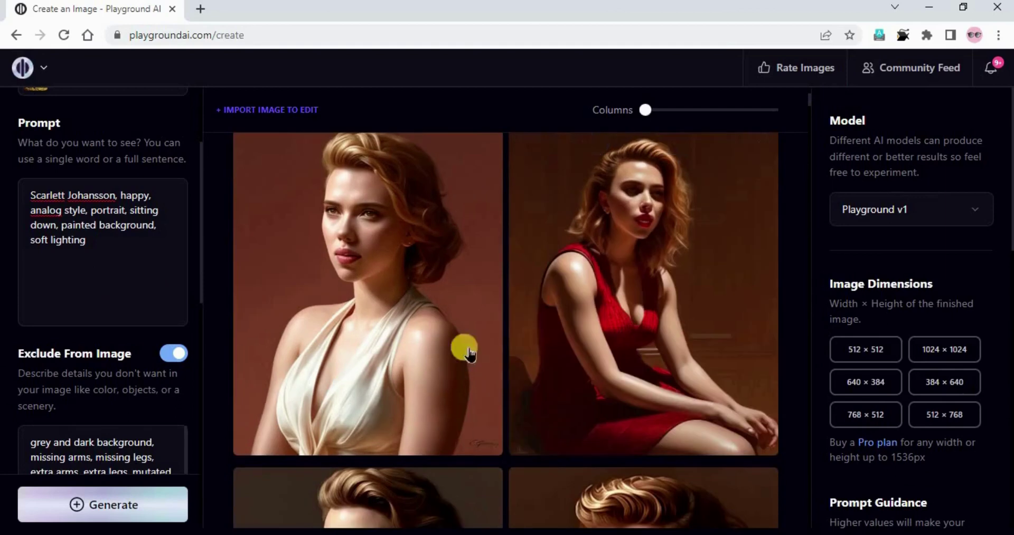
click(479, 143)
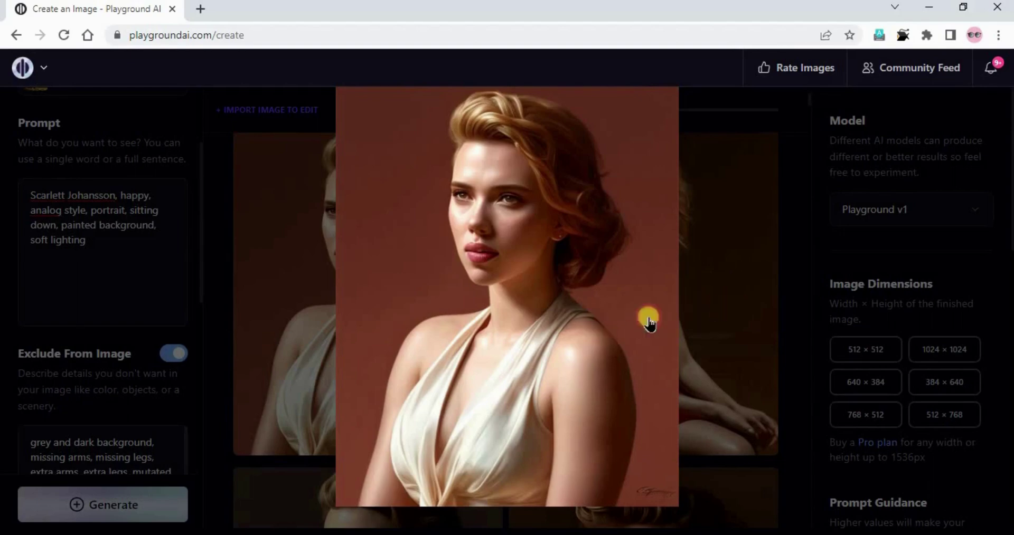
click(734, 310)
scroll(597, 378, up, 6)
scroll(403, 254, down, 5)
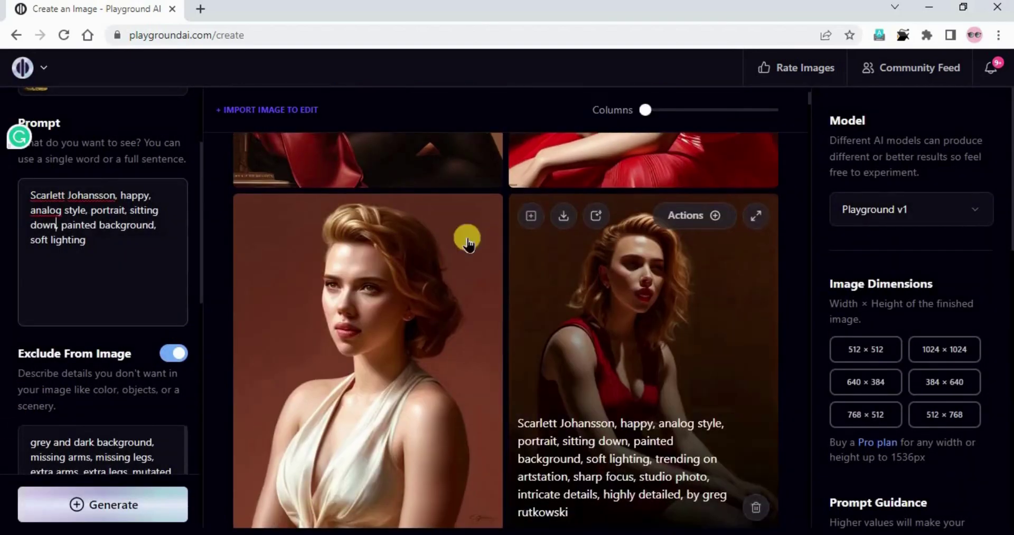
scroll(442, 338, down, 6)
scroll(381, 385, up, 5)
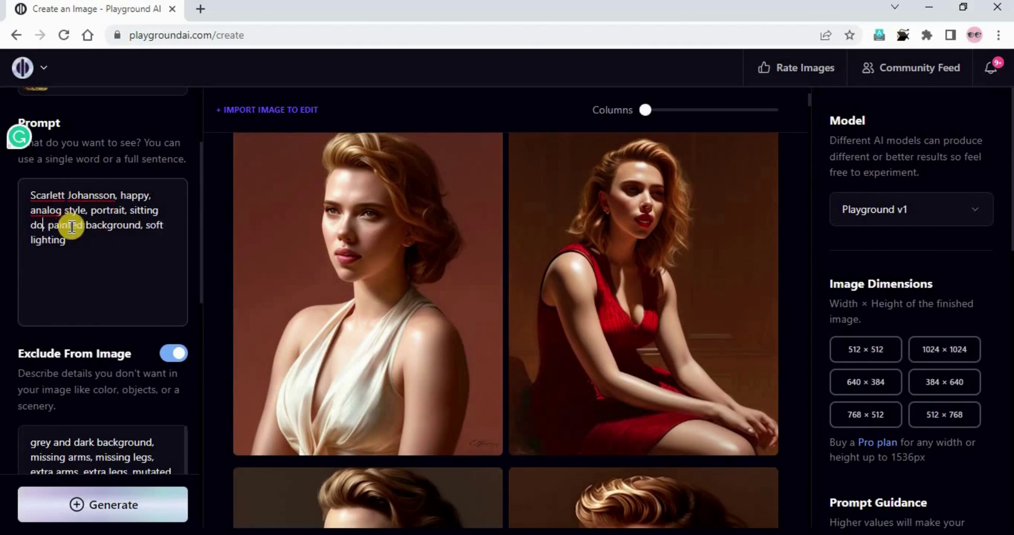
Step: Remove "sitting down" from the prompt, insert "smiling" after "happy", and generate the portraits again
key(BackSpace)
key(BackSpace)
key(BackSpace)
key(BackSpace)
key(BackSpace)
key(BackSpace)
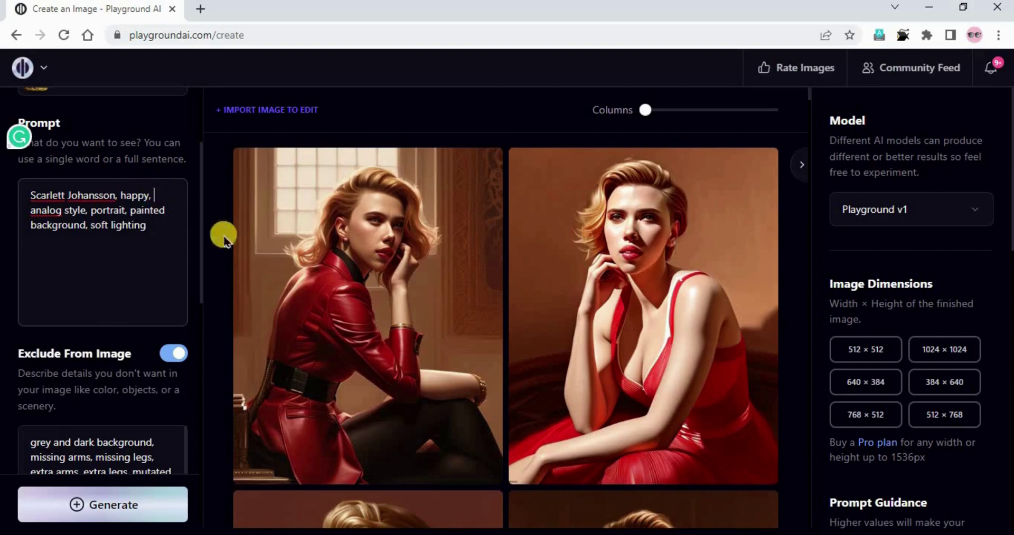
mouse_move(284, 271)
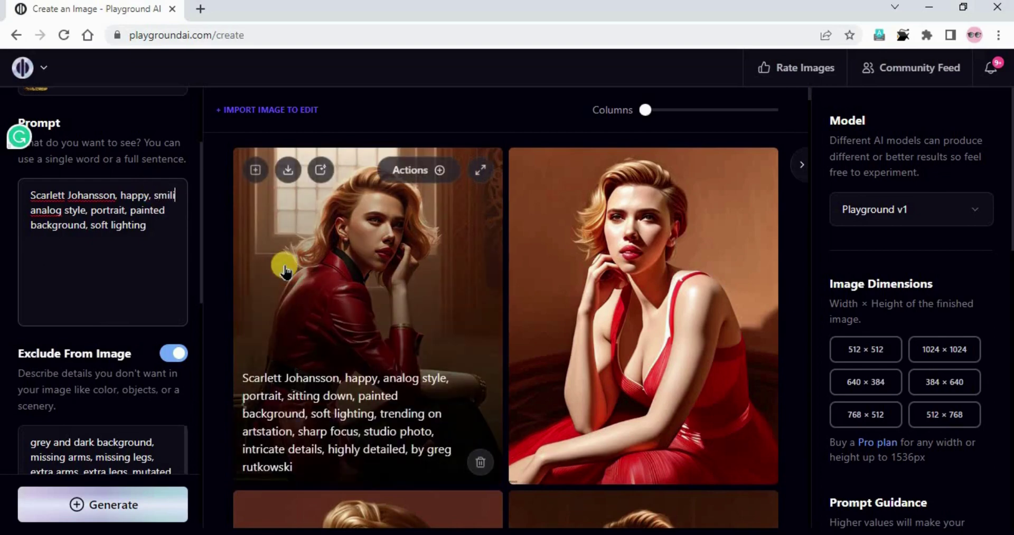
text(ng,)
Step: Look through the smiling portraits and view the brown-background one and the dark red-background one enlarged
scroll(656, 350, down, 3)
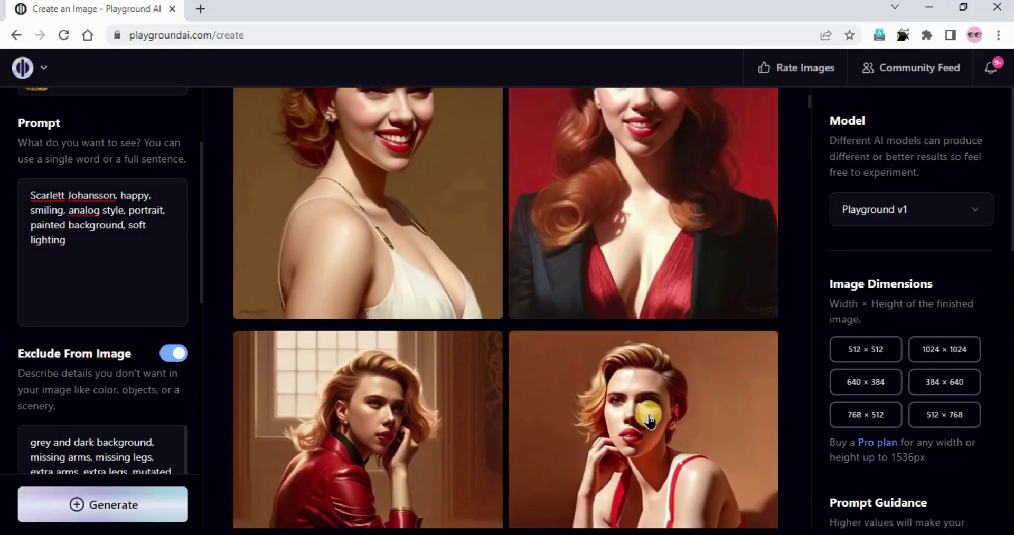
scroll(648, 417, up, 3)
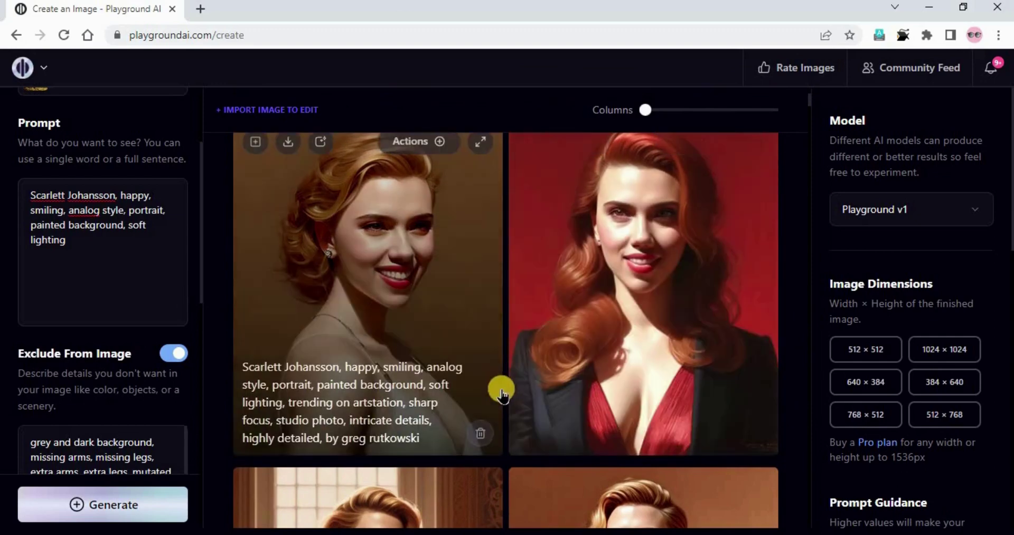
click(485, 144)
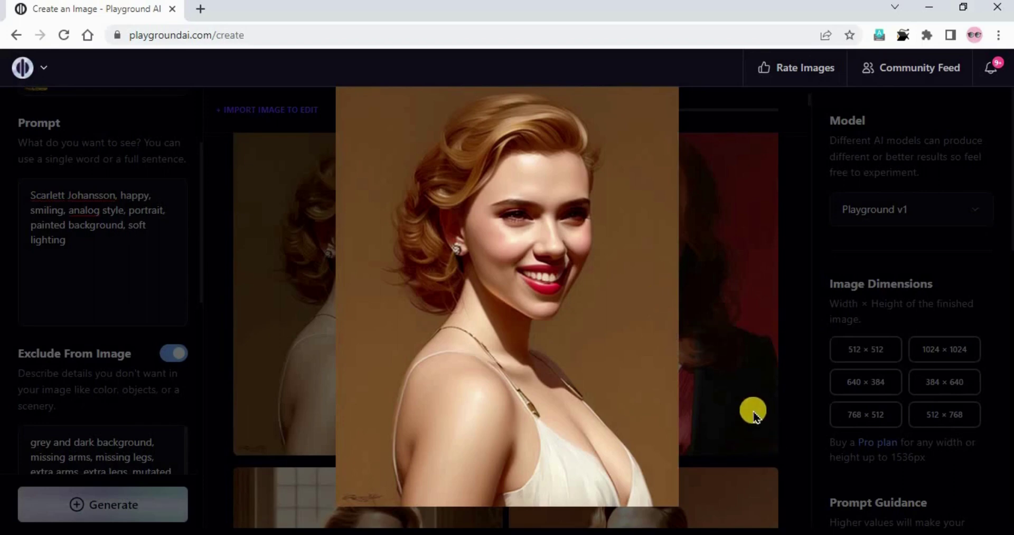
click(732, 400)
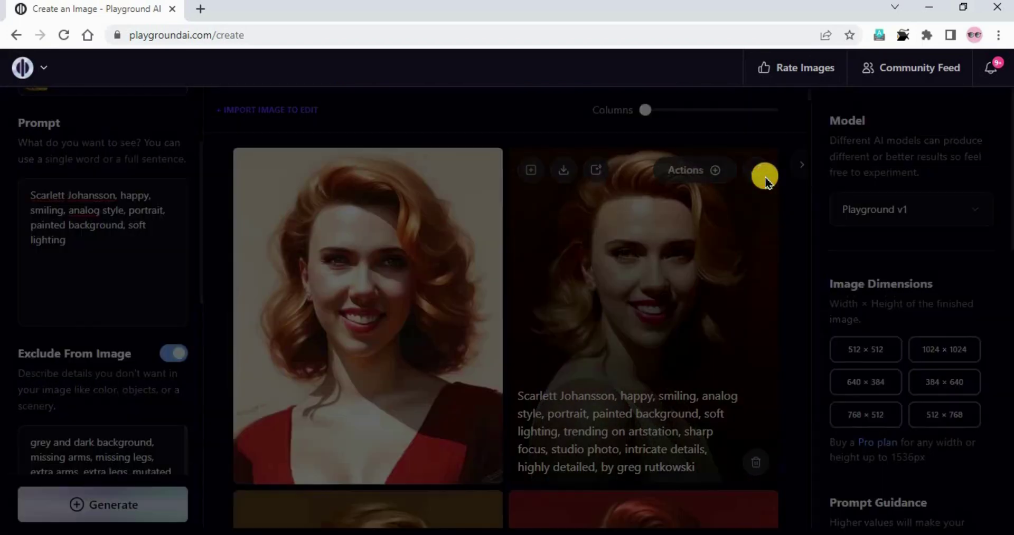
click(735, 228)
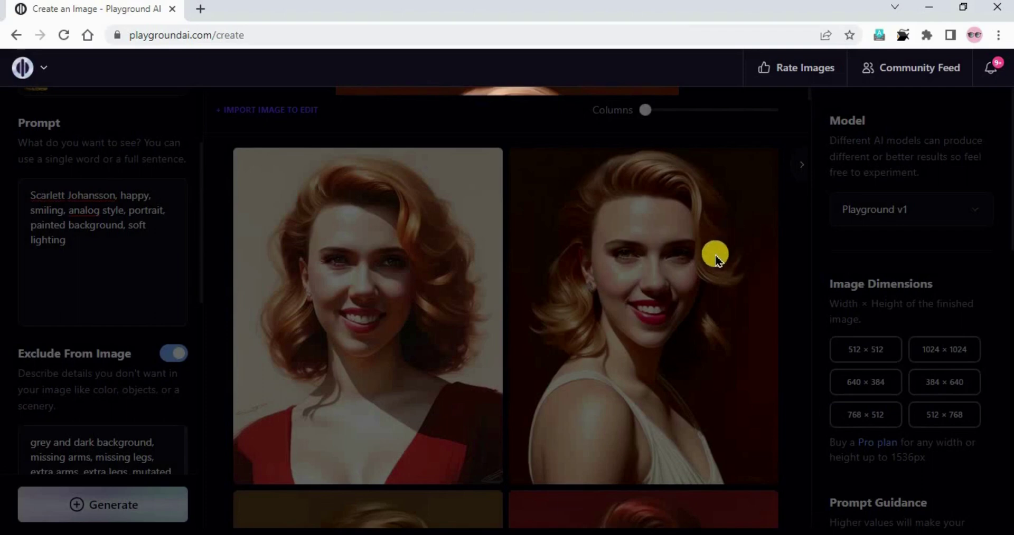
click(715, 258)
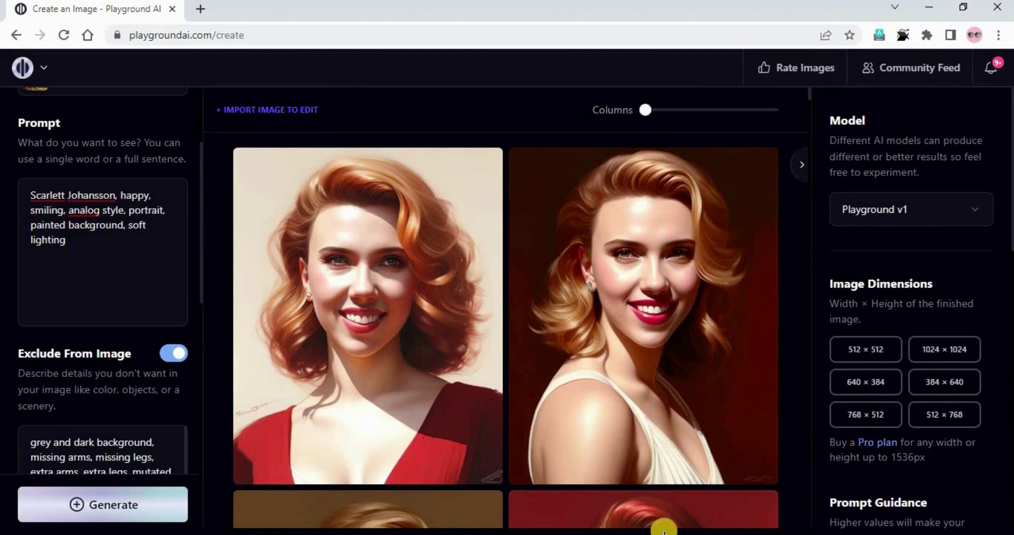
mouse_move(546, 369)
Step: Change the filter to Lush illumination and generate portraits with the same prompt
scroll(174, 345, up, 3)
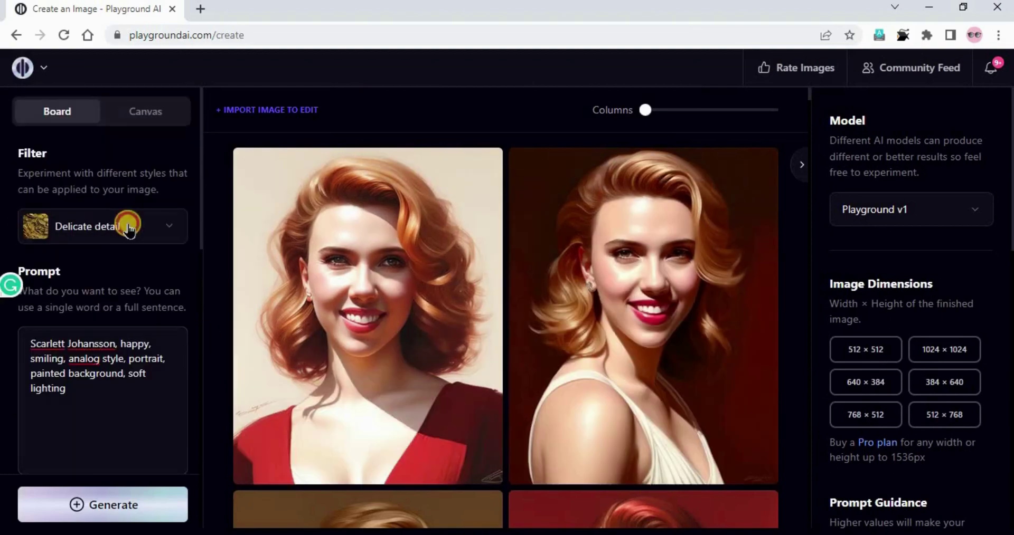
click(132, 225)
click(243, 351)
click(124, 462)
click(112, 515)
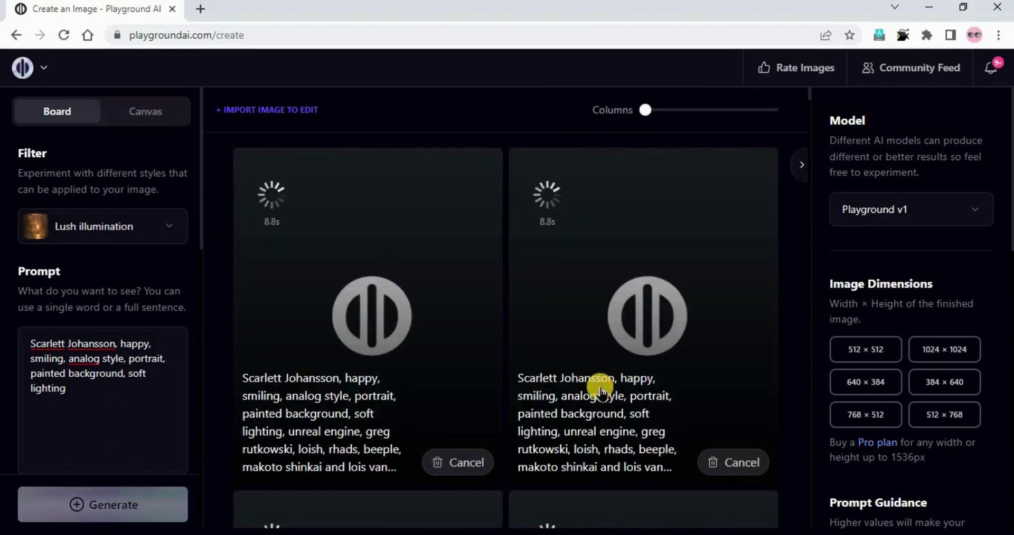
Step: Look through the Lush illumination portraits, view the one with the purple-pink background enlarged, and browse the available filters
scroll(645, 429, down, 5)
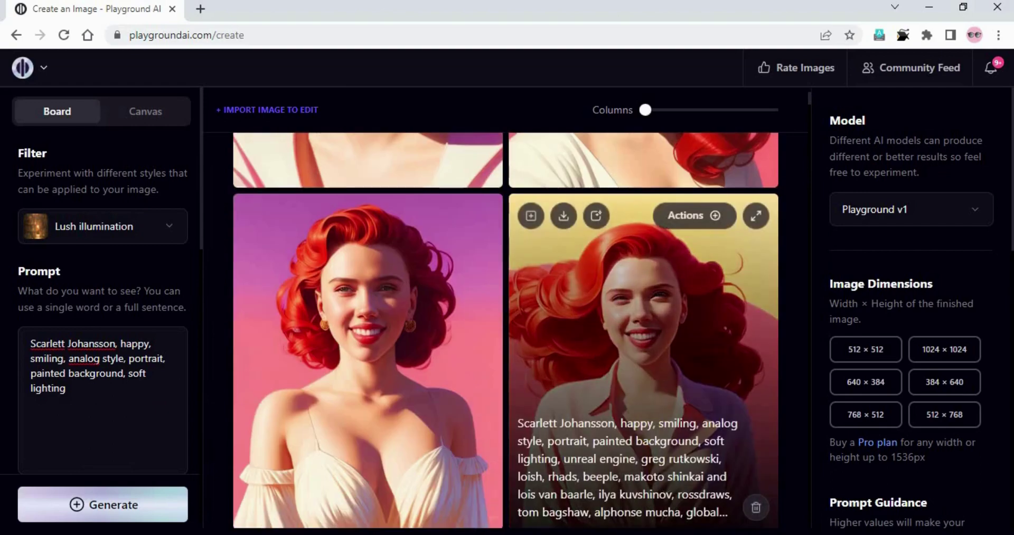
scroll(443, 349, down, 1)
scroll(464, 389, up, 1)
mouse_move(476, 274)
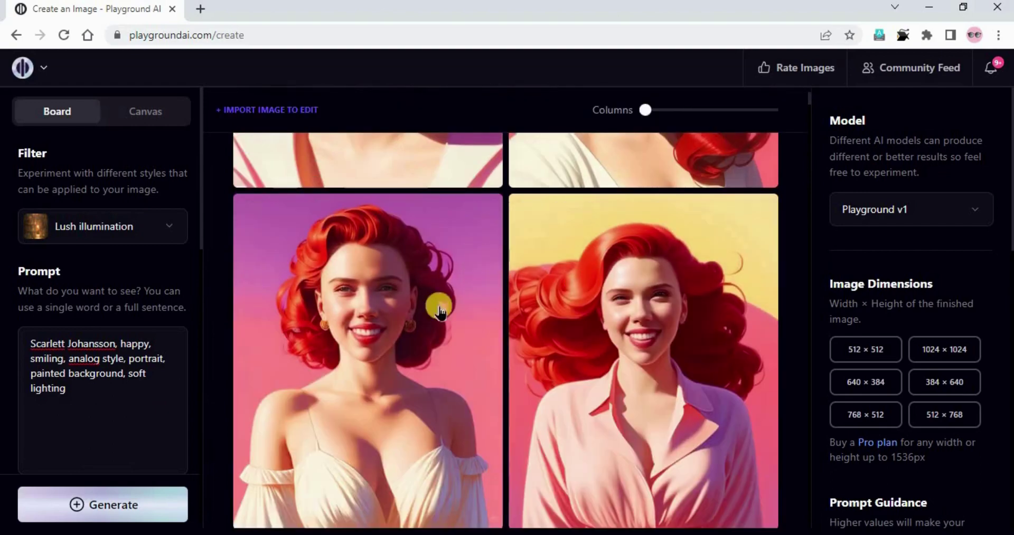
click(482, 216)
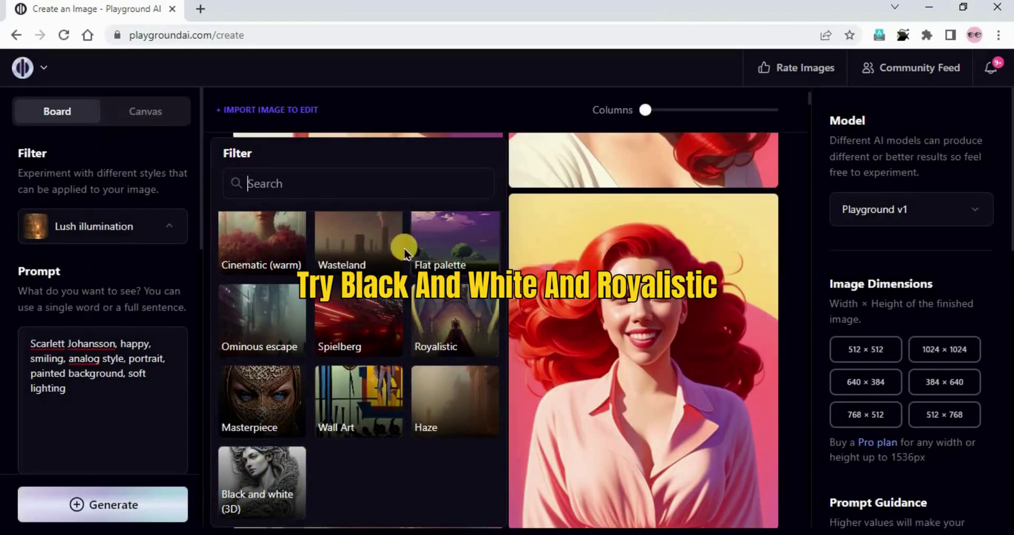
click(177, 78)
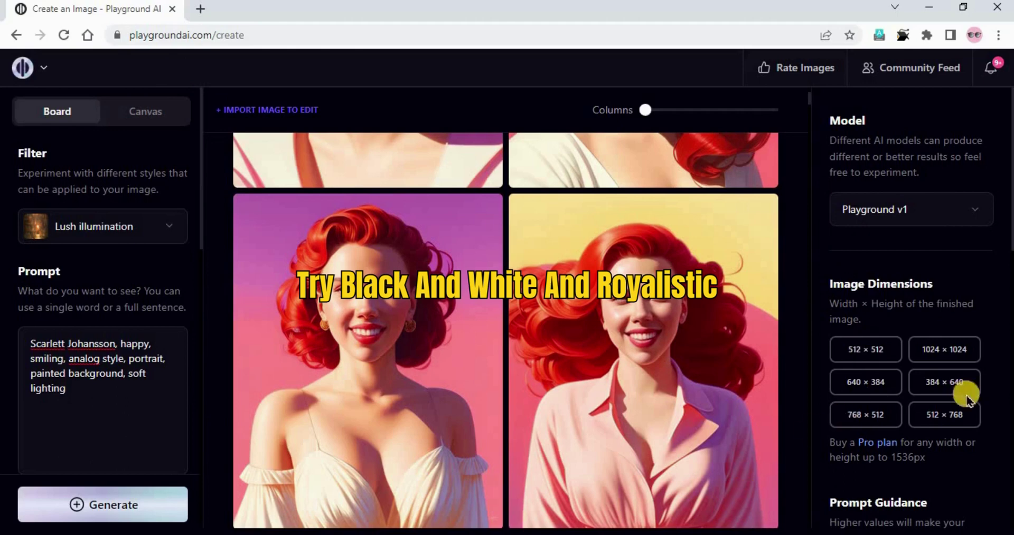
Step: Replace the prompt with "close-up portrait of Elon Musk, happy, analog style, portrait, sitting down, painted background, soft lighting" and generate portraits
triple_click(97, 376)
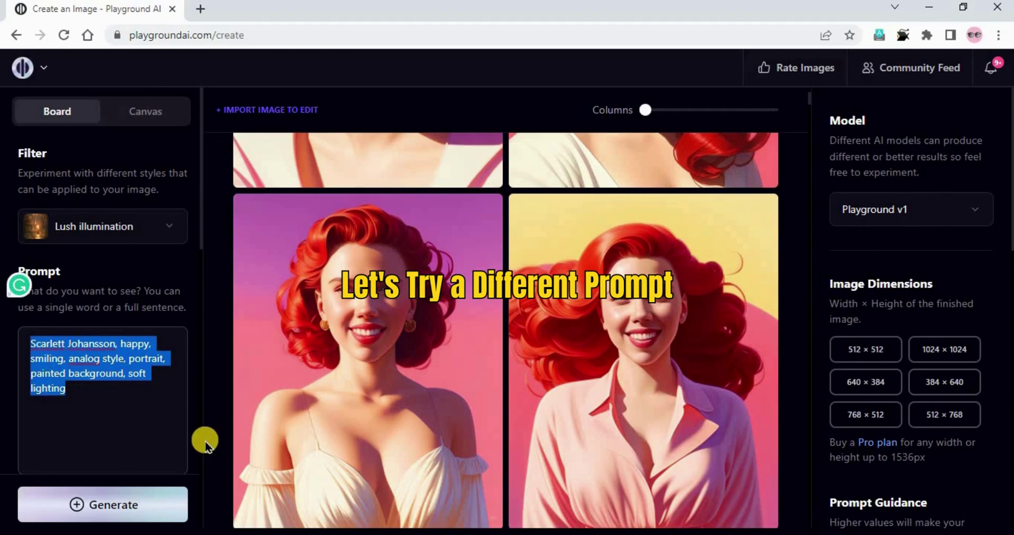
text(10. Close-up portrait of Elon Musk, happy, analog style, portrait, sitting down, painted background, soft lighting)
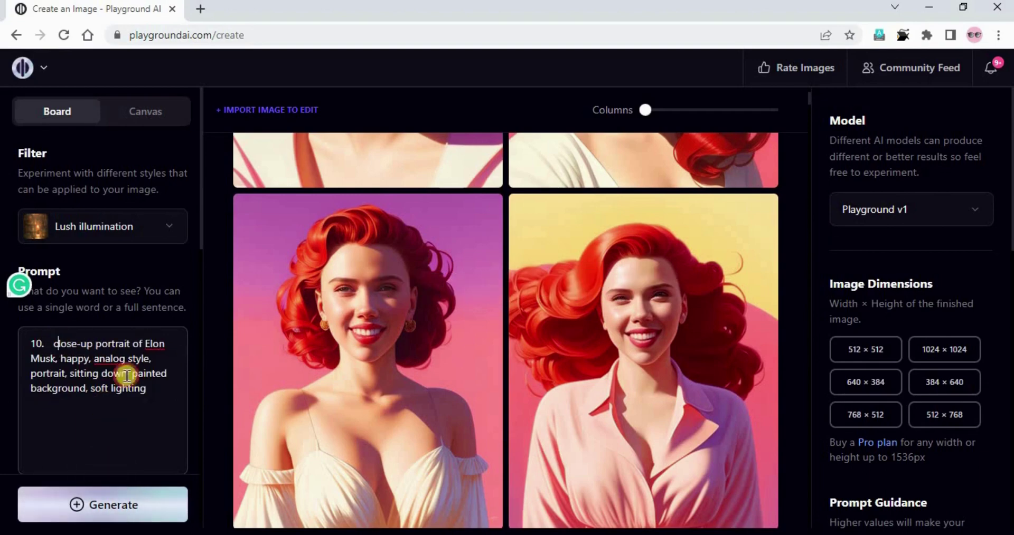
key(BackSpace)
key(BackSpace)
key(BackSpace)
key(BackSpace)
click(117, 504)
key(ctrl+Return)
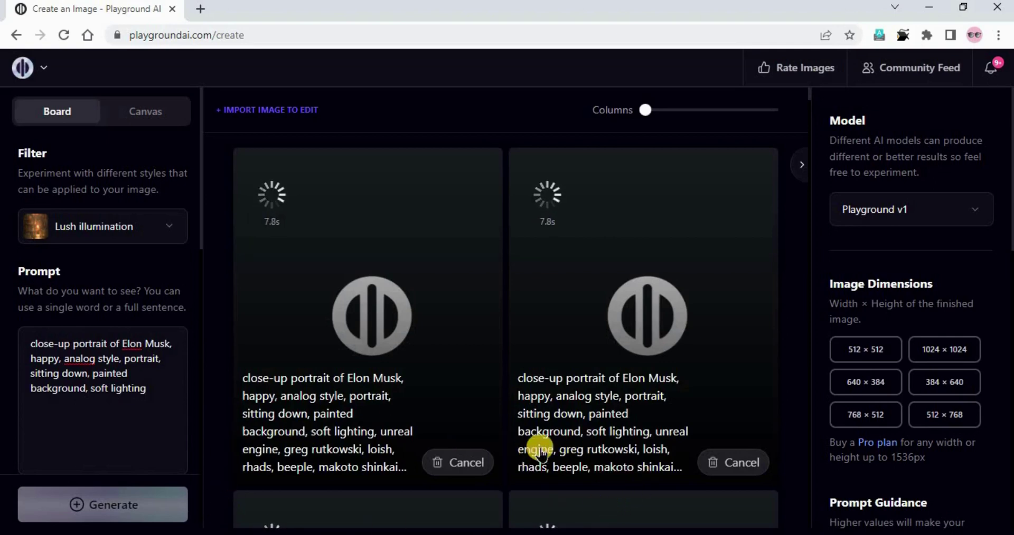
Step: Look through the new close-up portraits and view the purple-orange background one and a seated red-background one enlarged
scroll(675, 482, down, 5)
scroll(674, 481, up, 5)
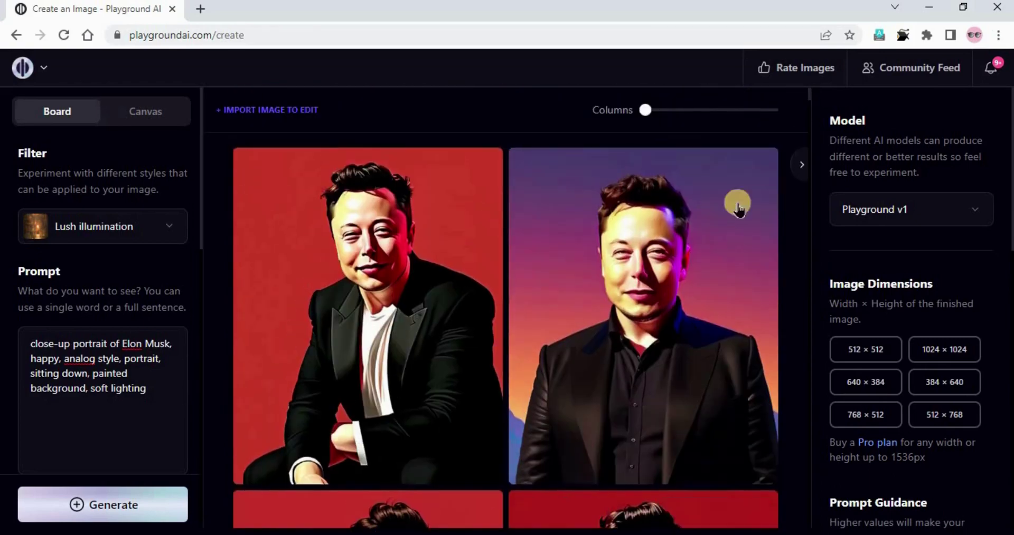
click(752, 178)
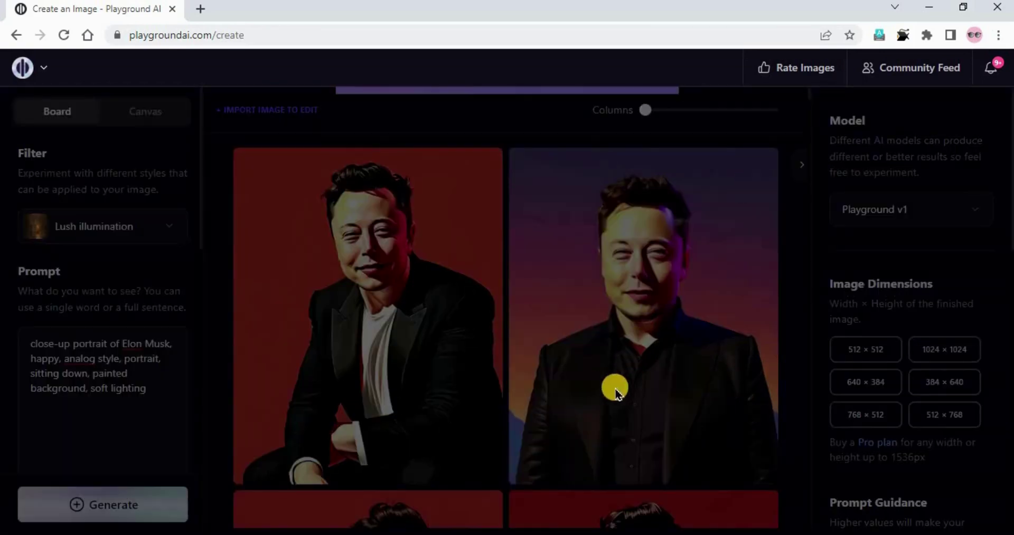
click(793, 175)
click(755, 165)
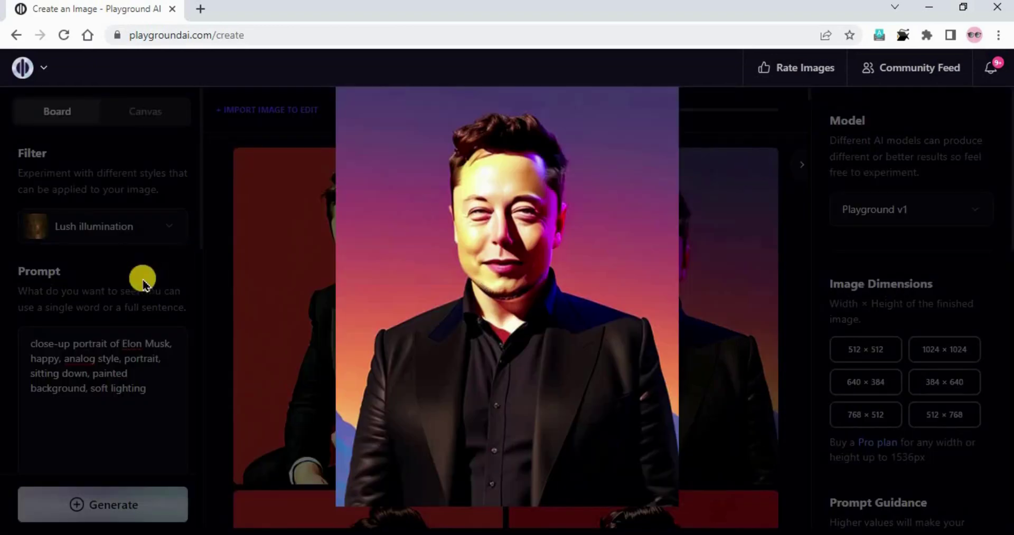
click(225, 319)
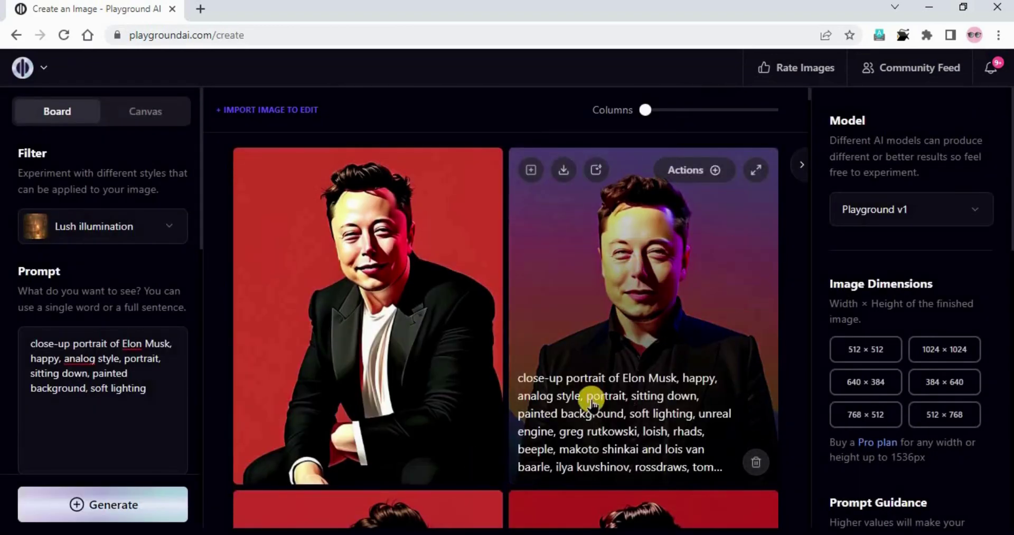
scroll(592, 404, down, 5)
click(428, 381)
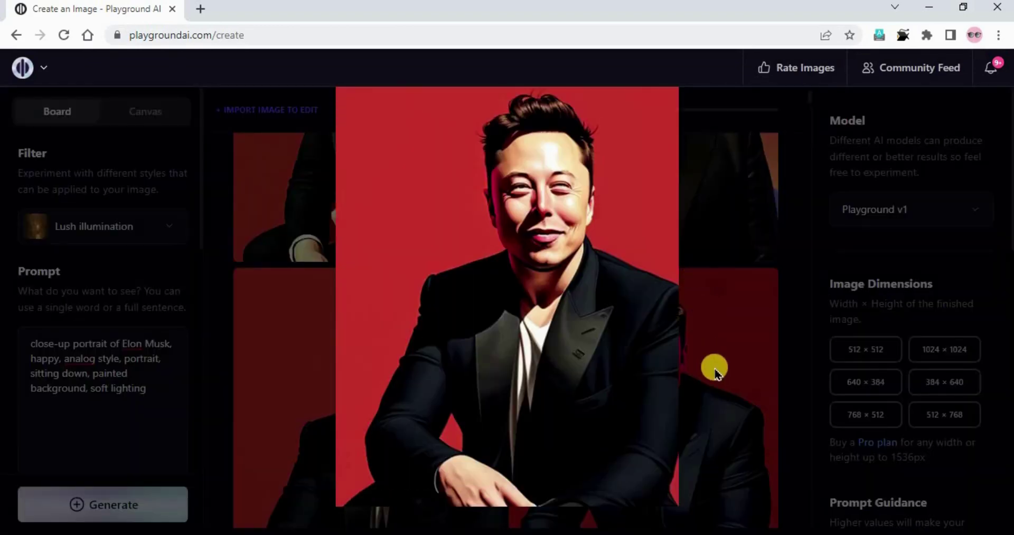
click(722, 378)
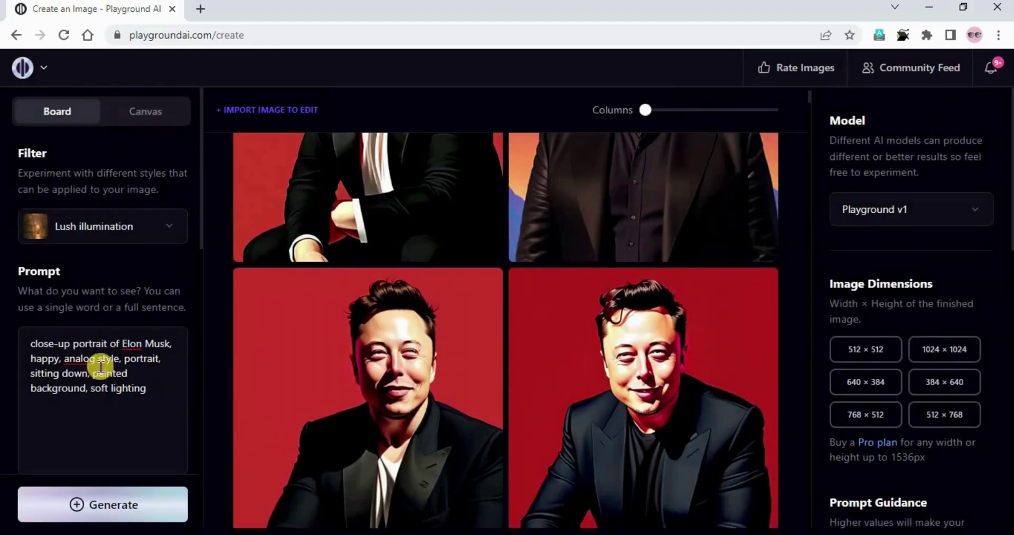
Step: Change the filter to Delicate detail and generate portraits with the same prompt
click(88, 232)
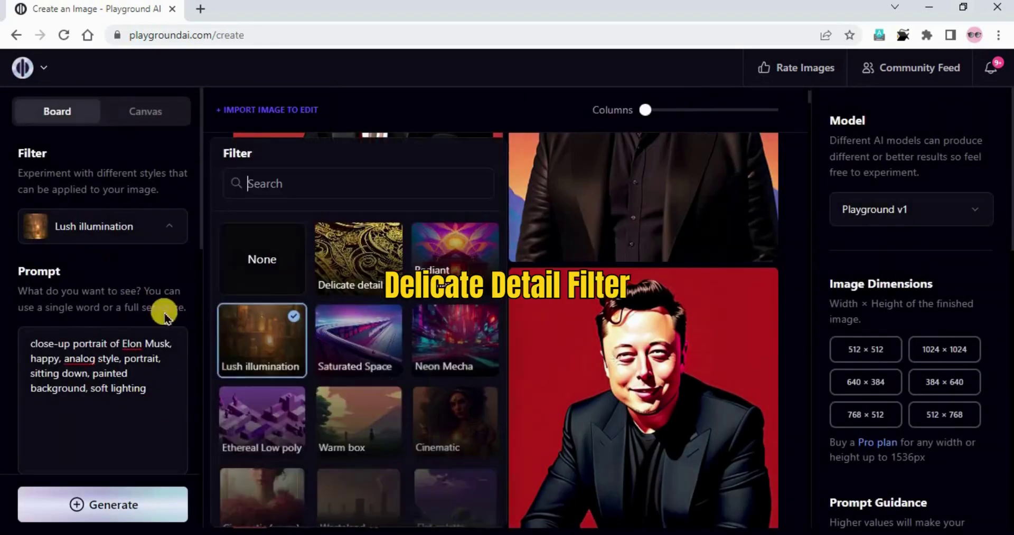
click(325, 254)
click(123, 520)
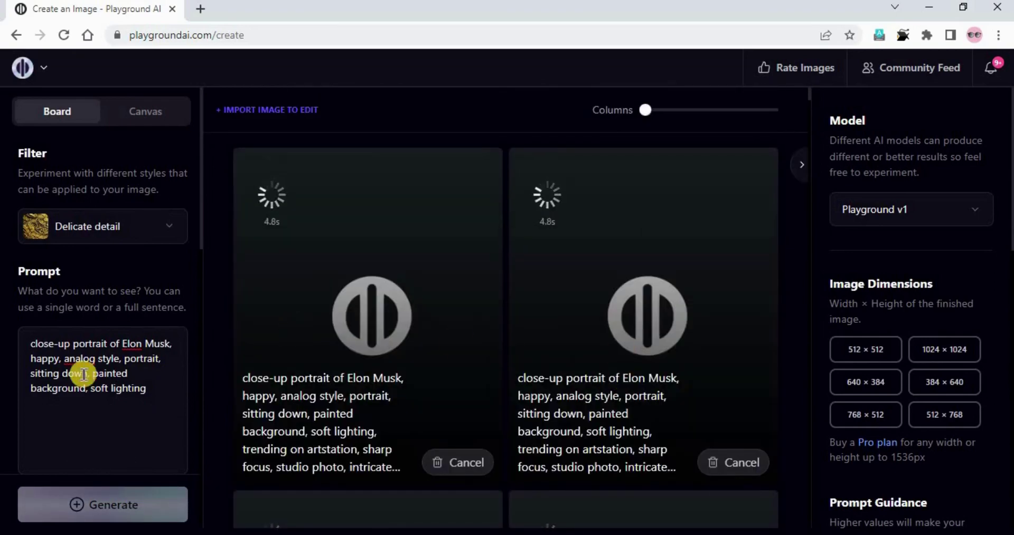
Step: Look through the Delicate detail close-up portraits and view the one with the orange-red background enlarged
scroll(571, 465, down, 5)
scroll(571, 465, up, 5)
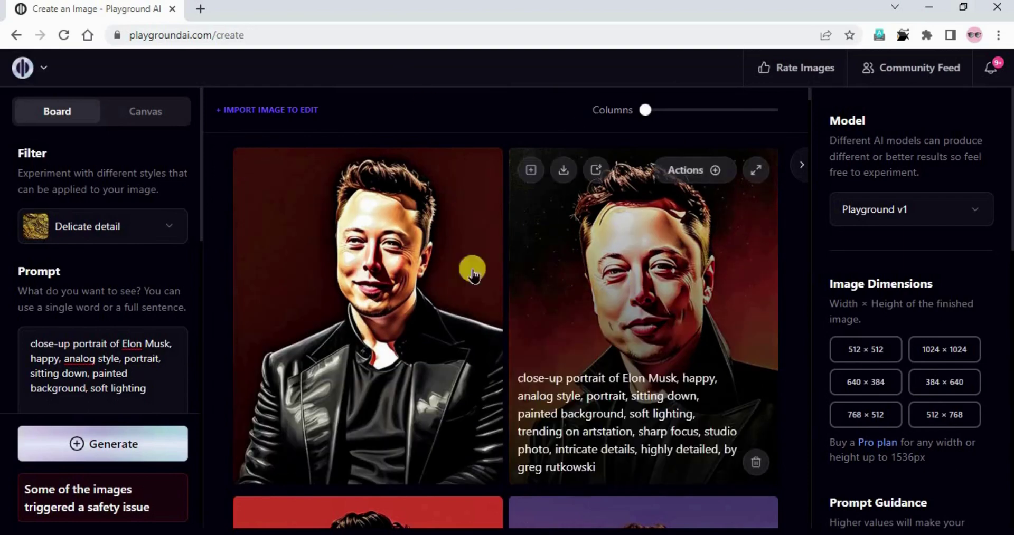
click(761, 177)
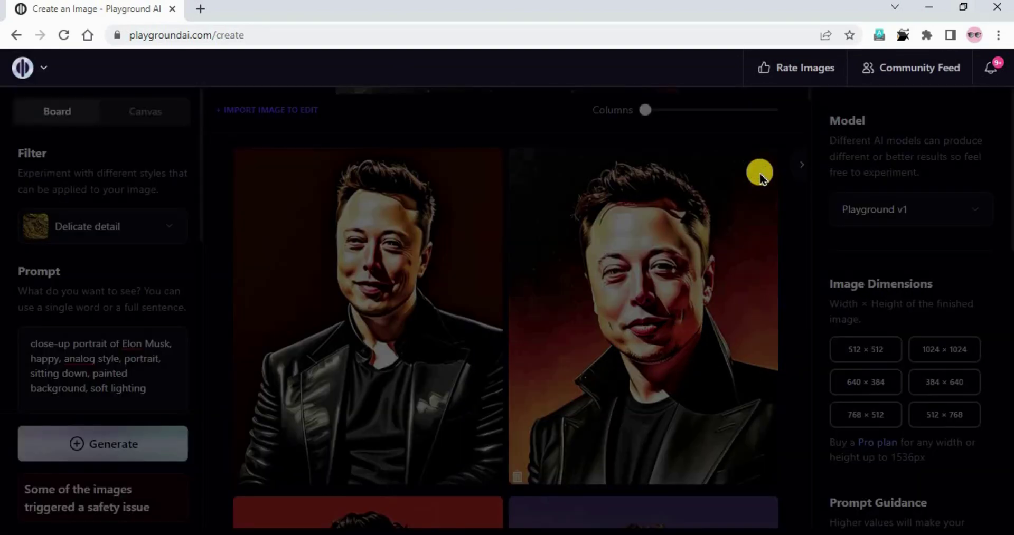
click(711, 317)
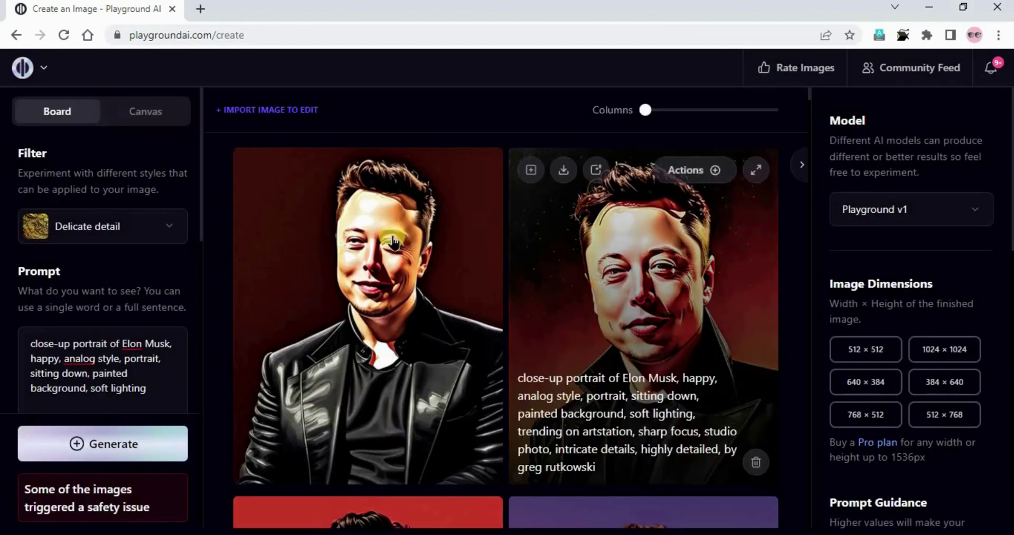
Step: Replace the prompt with "portrait of Elon Musk, happy, analog style, painted background, soft lighting" and generate portraits
double_click(110, 362)
key(ctrl+a)
scroll(195, 334, down, 1)
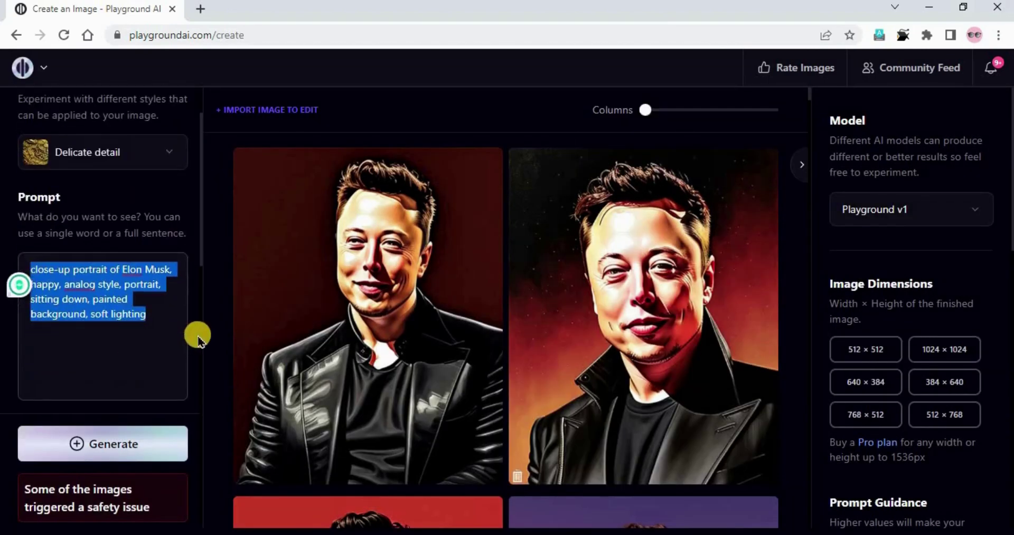
text(11.	portrait of Elon Musk, happy, analog style, painted background, soft lighting)
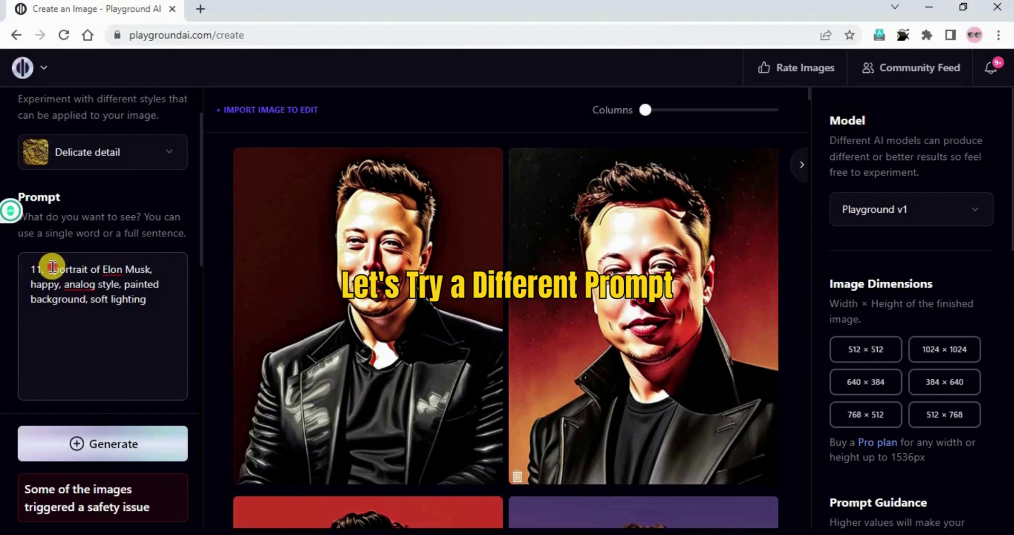
key(BackSpace)
key(BackSpace)
key(BackSpace)
key(BackSpace)
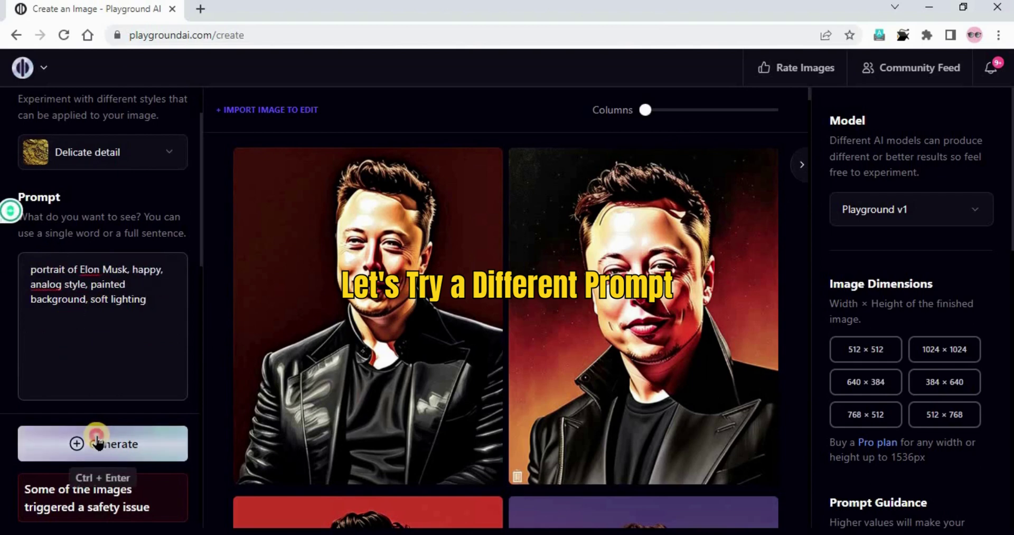
click(100, 444)
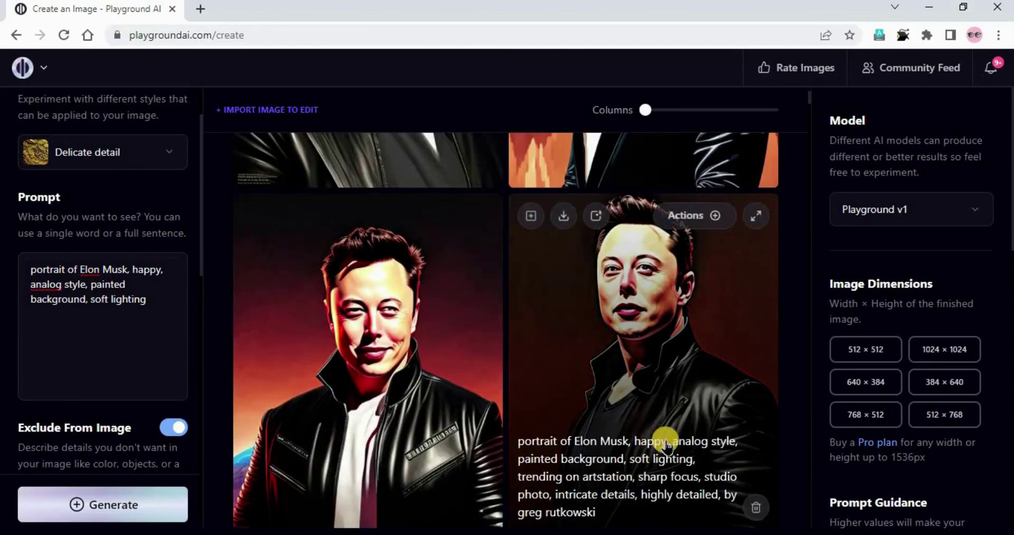
Step: Look through the portraits from the shortened prompt and view the one with the blue sky and mountains enlarged
scroll(666, 443, up, 15)
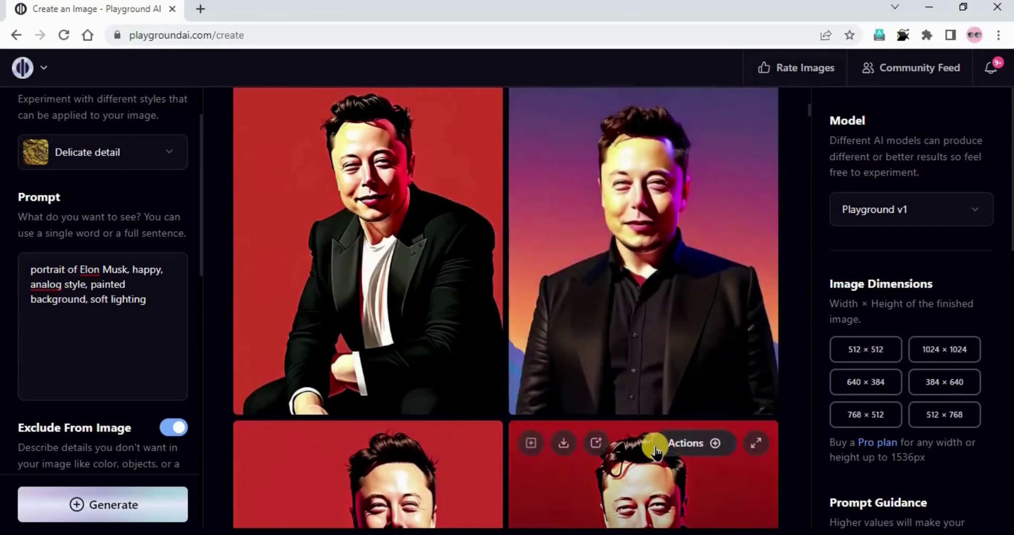
scroll(655, 449, up, 10)
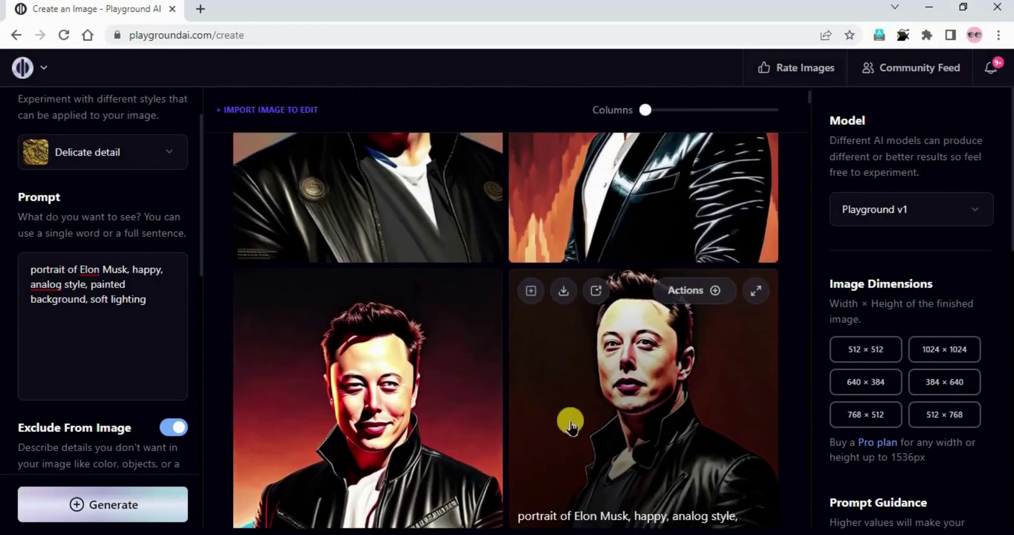
scroll(570, 427, up, 3)
click(758, 171)
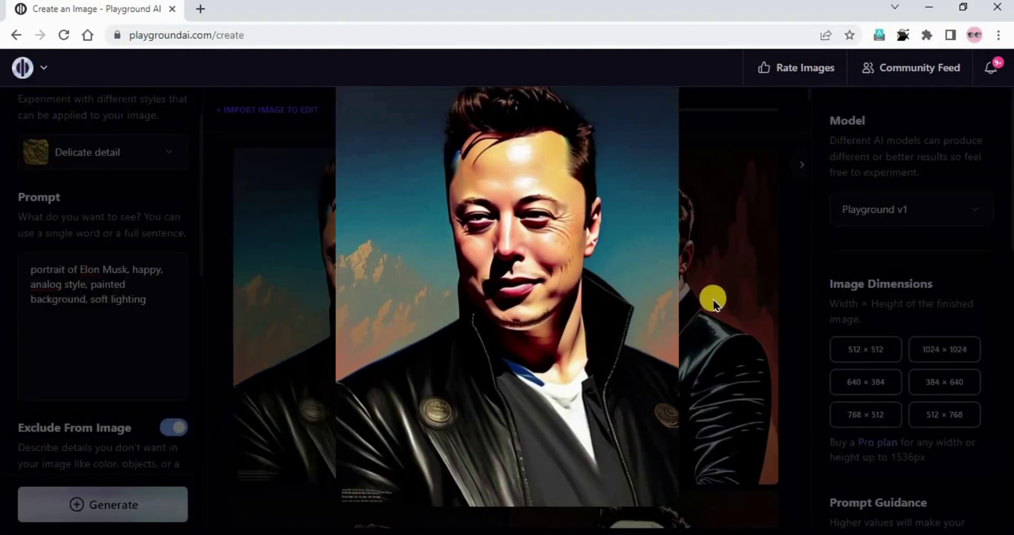
click(728, 301)
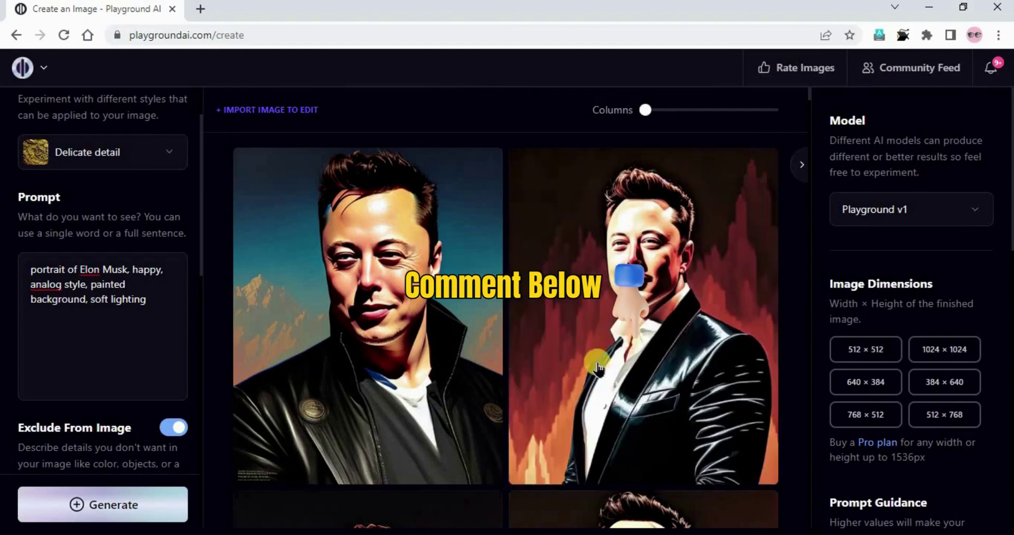
scroll(679, 391, down, 2)
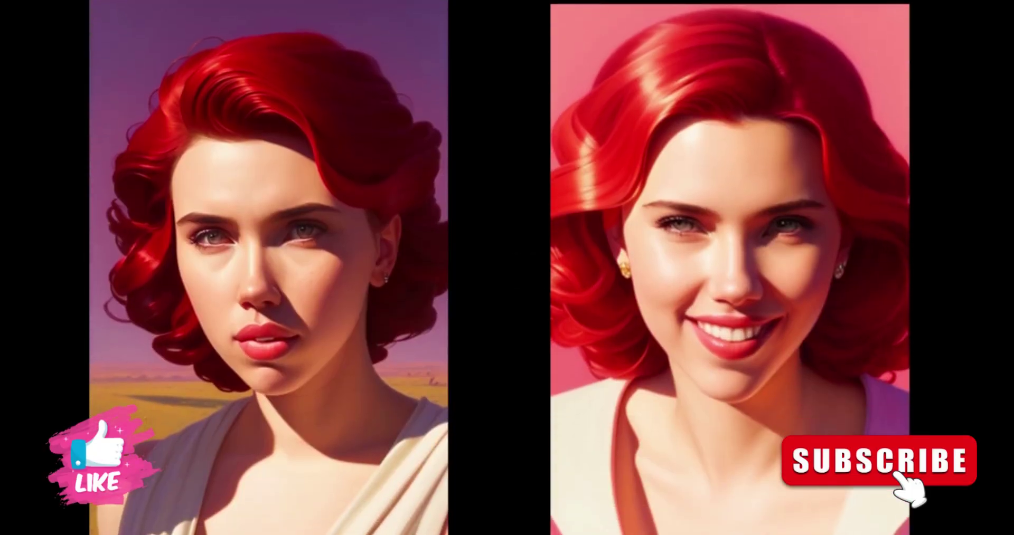